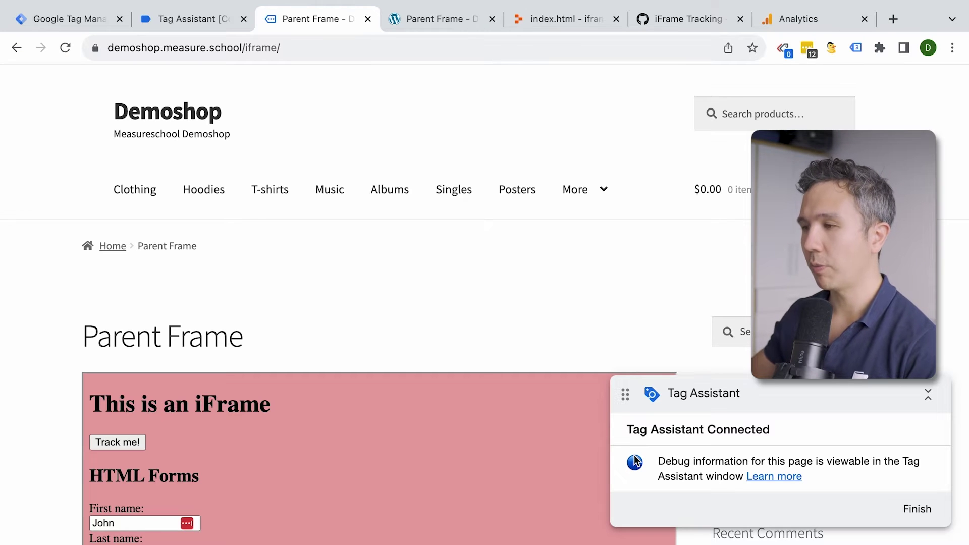
- Open the frame source of the iframe embedded on the Demoshop Parent Frame page
scroll(392, 258, down, 2)
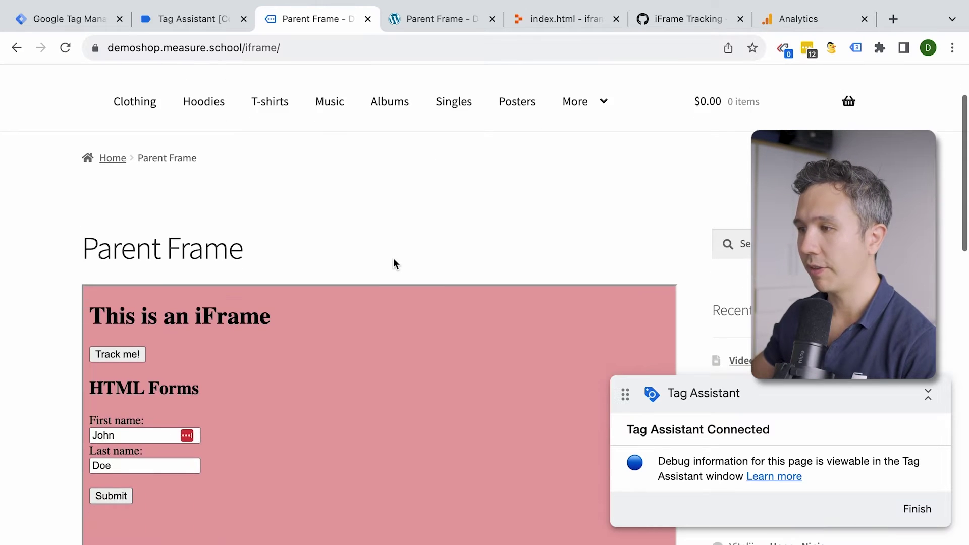
scroll(377, 195, down, 2)
scroll(376, 195, down, 1)
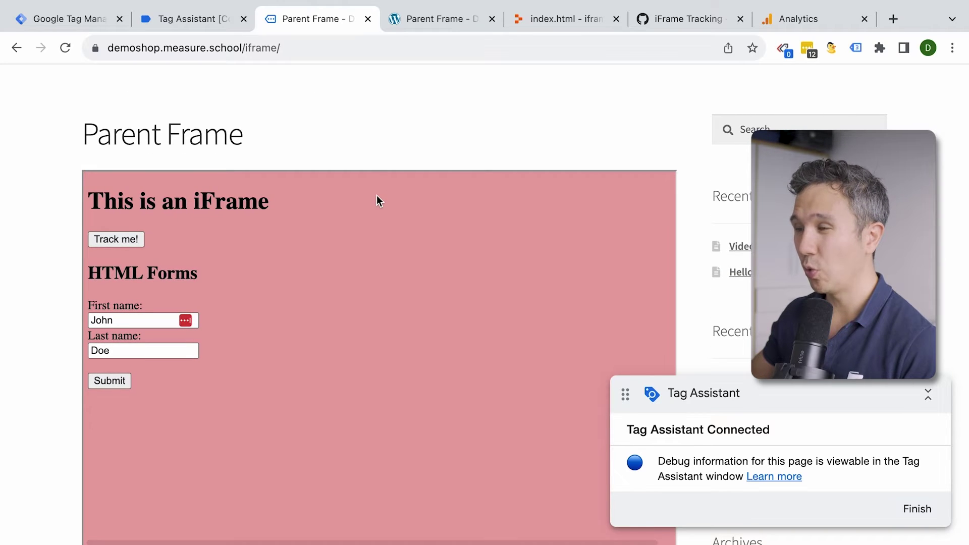
scroll(367, 137, down, 1)
scroll(366, 133, down, 1)
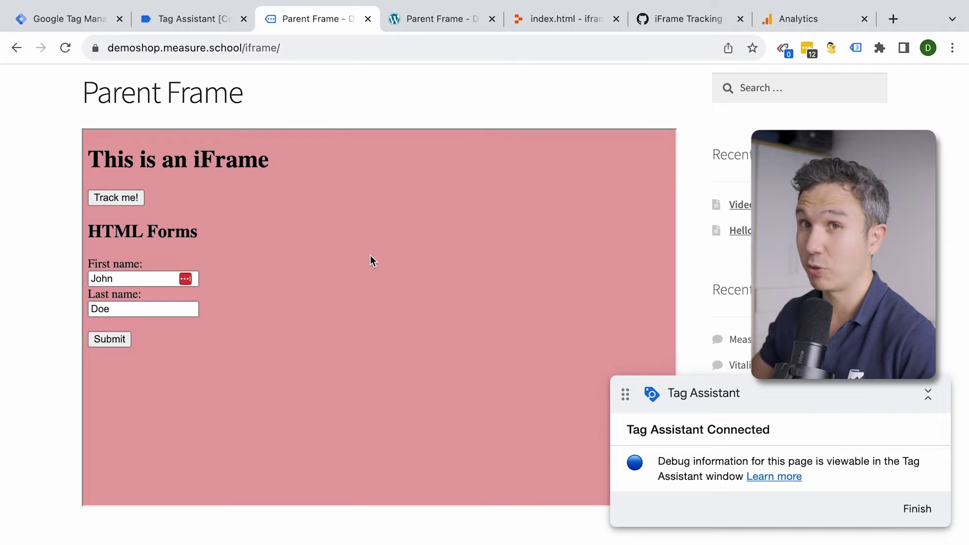
right_click(480, 200)
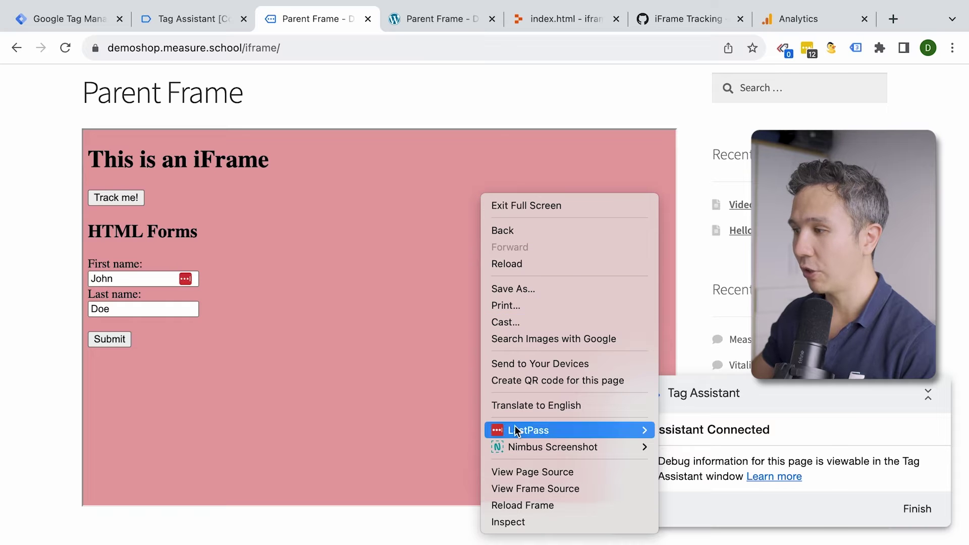
click(543, 492)
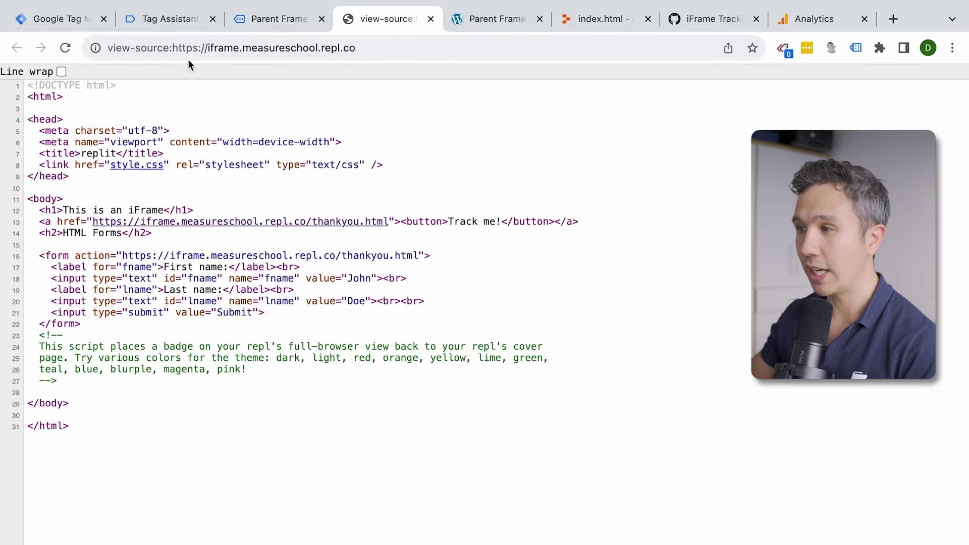
- Compare the iframe's address with the parent page, and load iframe.measureschool.repl.co directly by removing the view-source prefix
drag(174, 48, 457, 49)
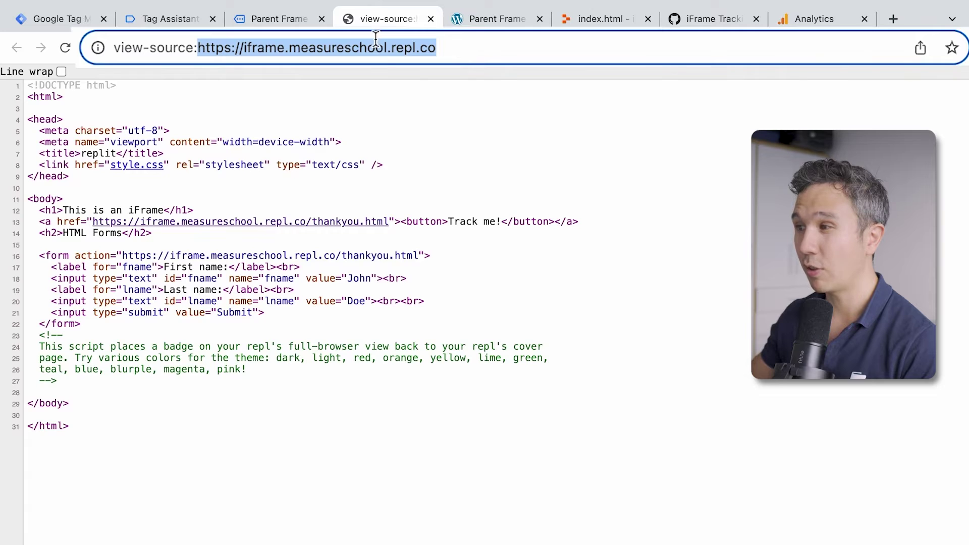
click(298, 21)
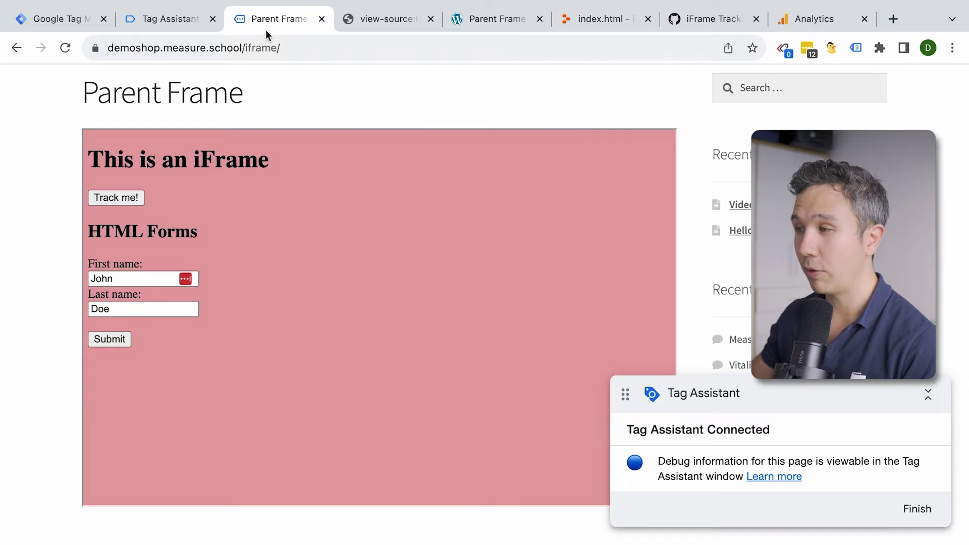
click(384, 26)
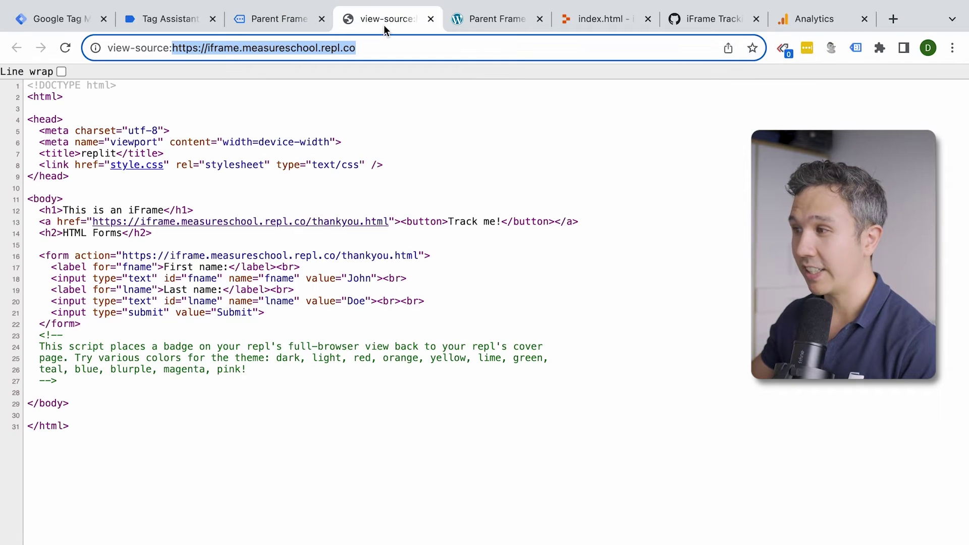
click(173, 47)
drag(172, 48, 73, 47)
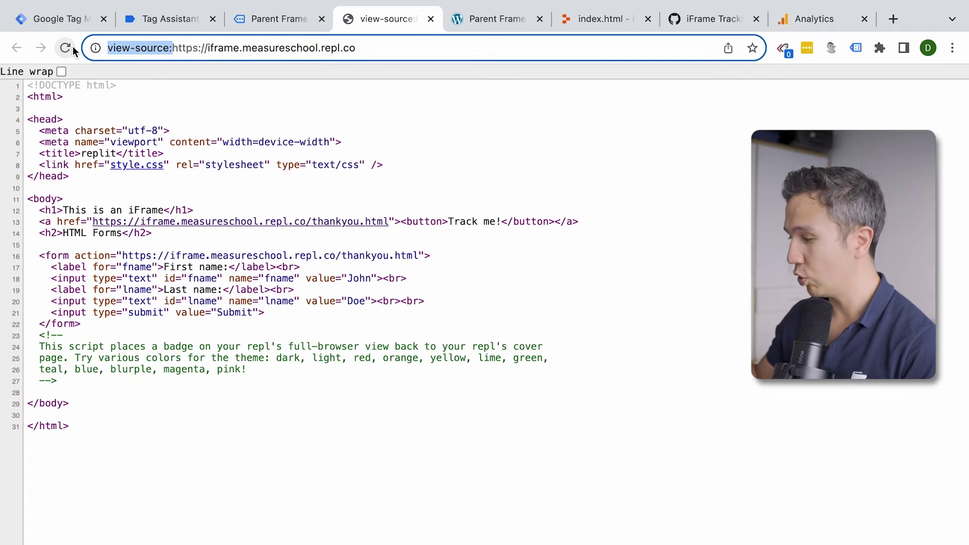
key(BackSpace)
key(Return)
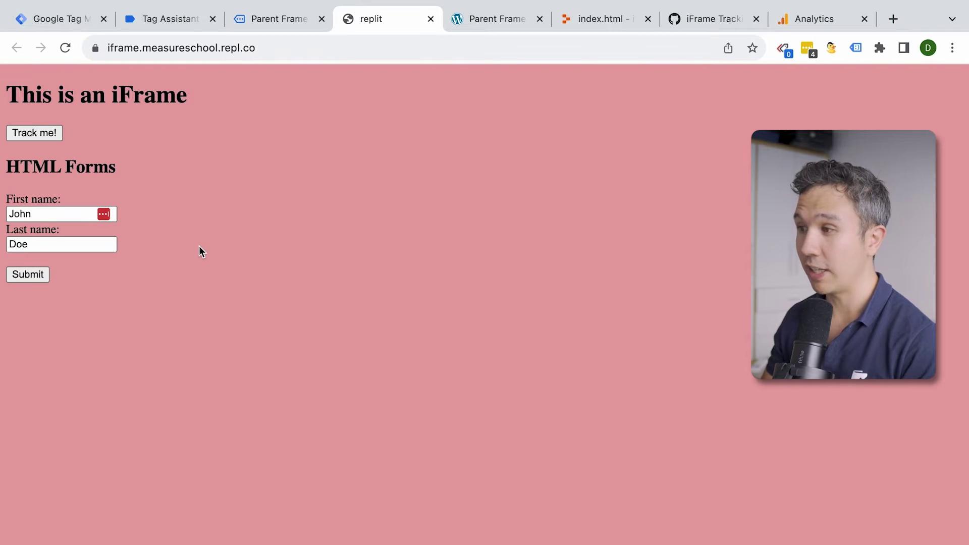
- Inspect the iframe element in the Parent Frame page's HTML and close the developer tools
click(285, 23)
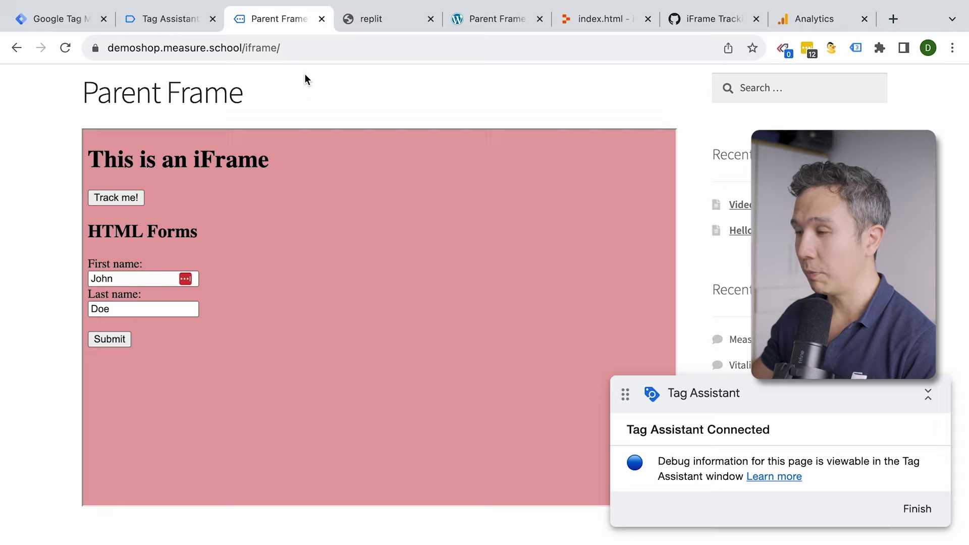
right_click(352, 175)
click(406, 504)
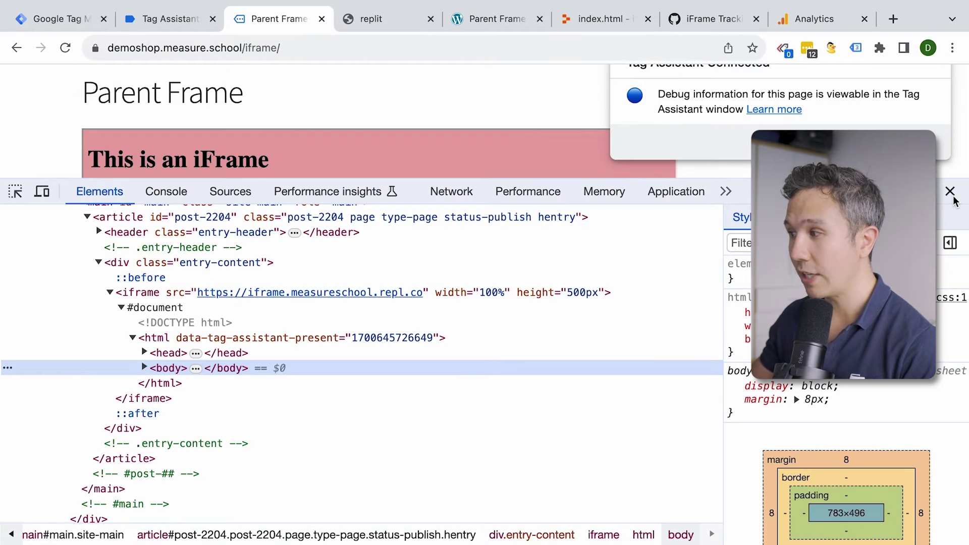
click(950, 192)
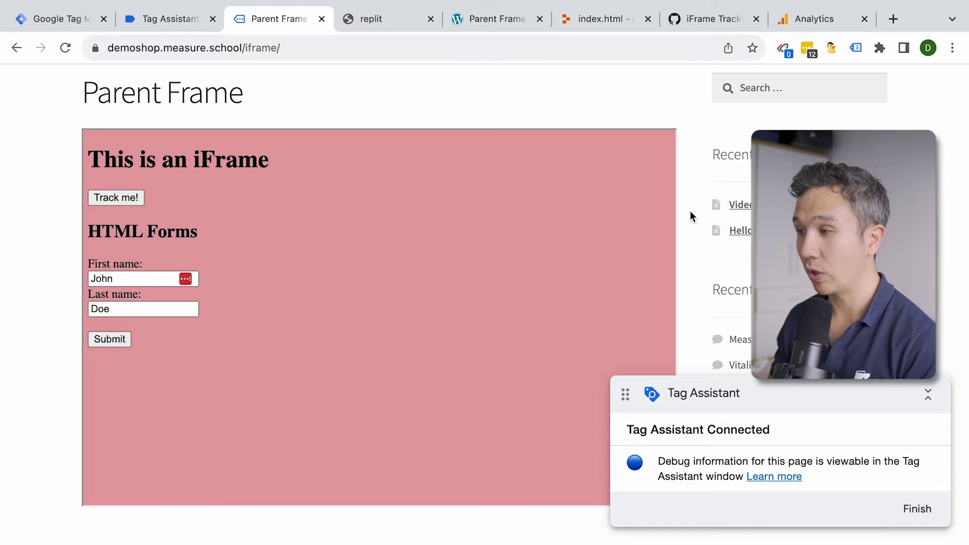
- Review the Parent Frame page, the standalone iframe page and the iframe's index.html code in Replit
scroll(689, 211, up, 5)
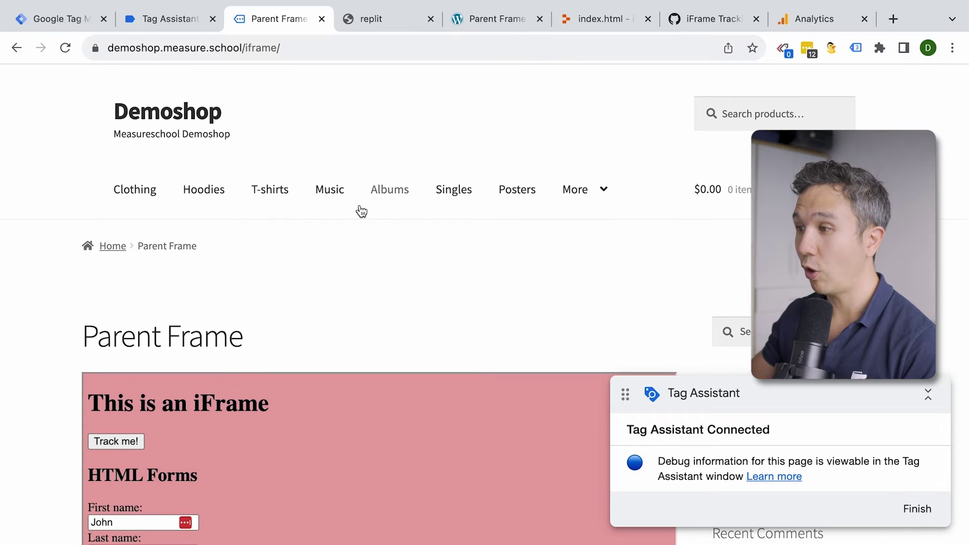
scroll(271, 238, down, 2)
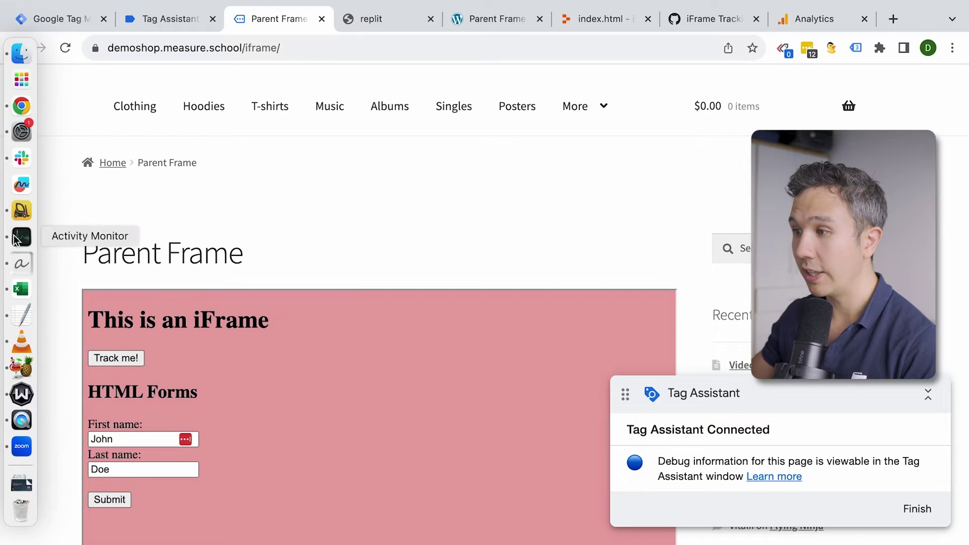
scroll(51, 282, down, 6)
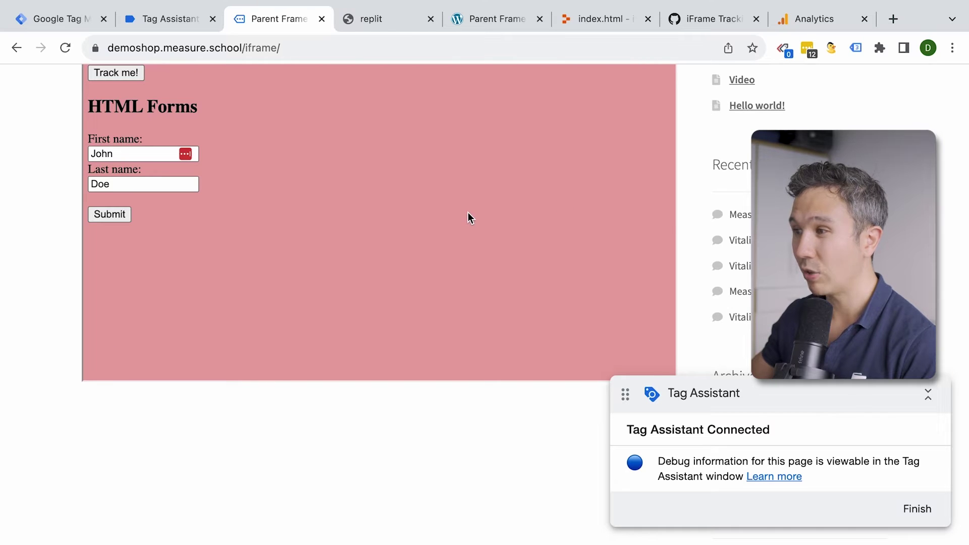
scroll(626, 210, up, 6)
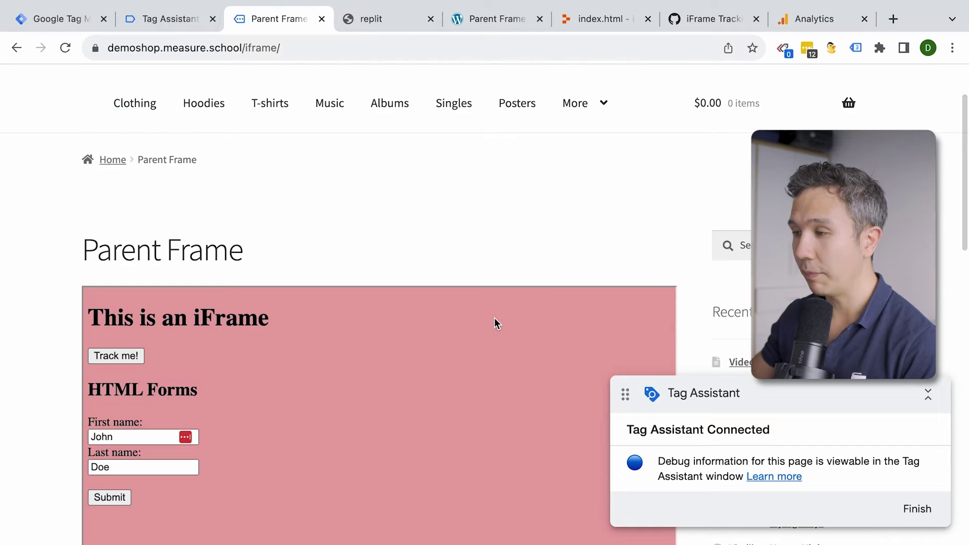
scroll(302, 350, down, 3)
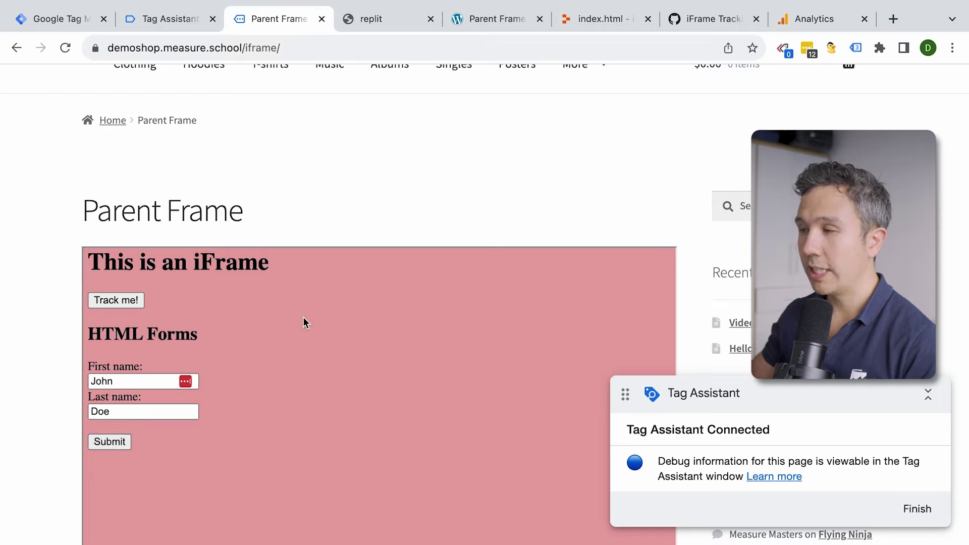
click(378, 22)
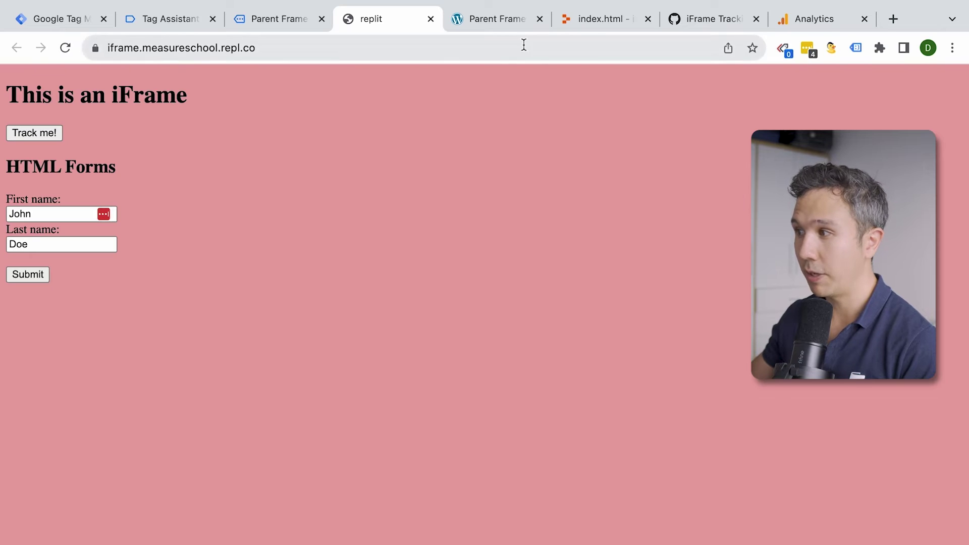
click(615, 19)
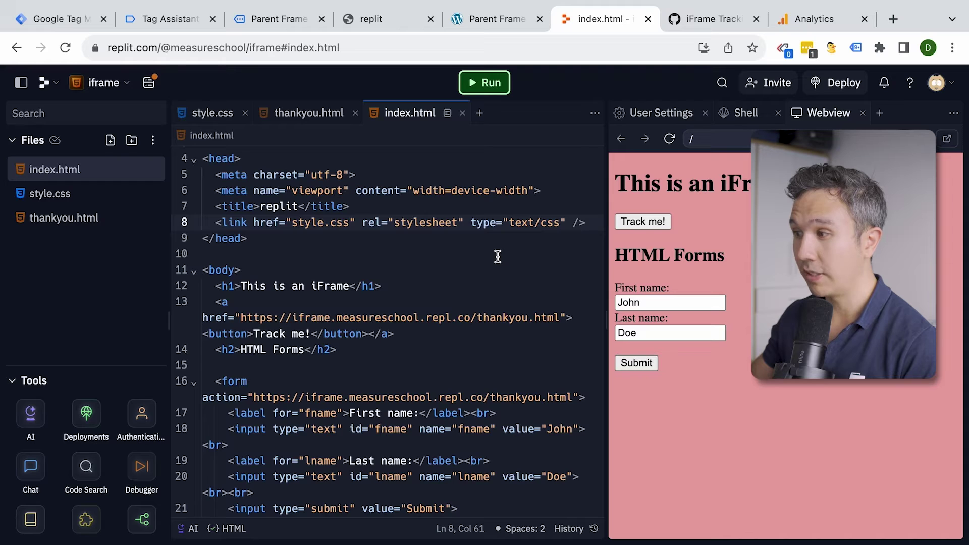
scroll(493, 258, up, 2)
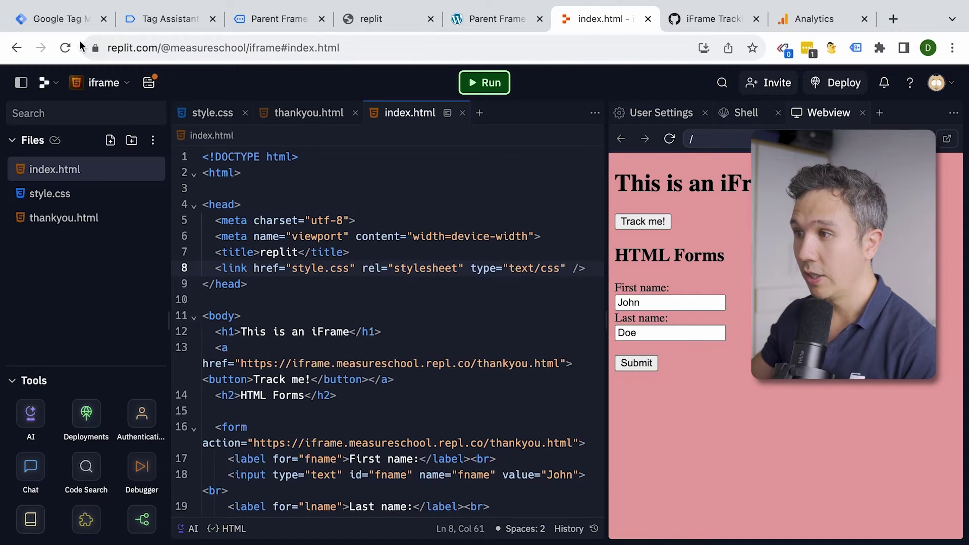
- In Google Tag Manager, switch from the parent Frame container to the iFrame container and show its tags
click(78, 24)
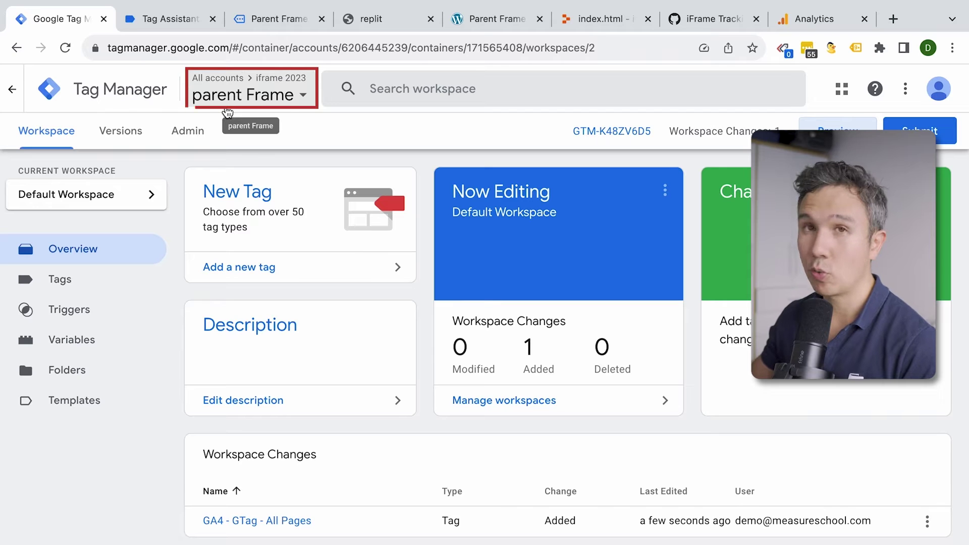
click(226, 112)
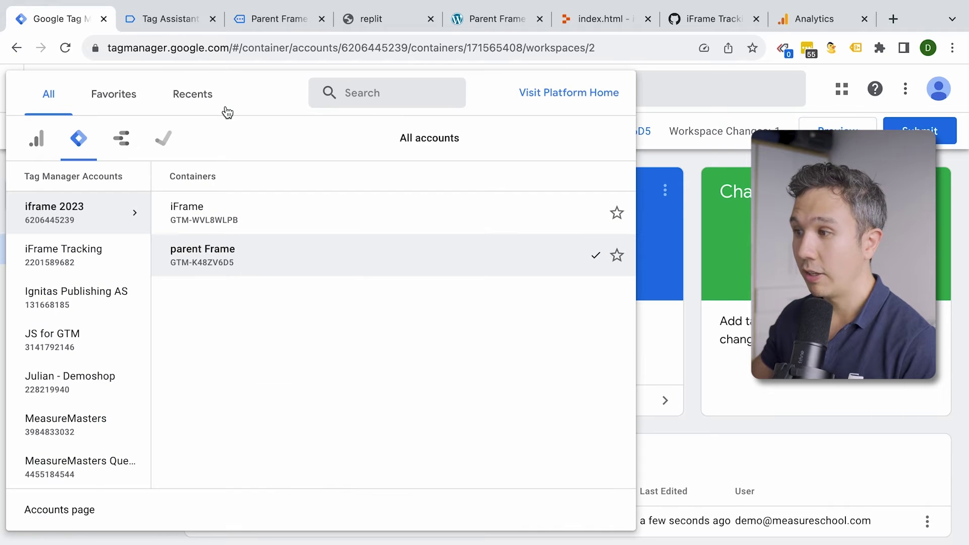
click(186, 226)
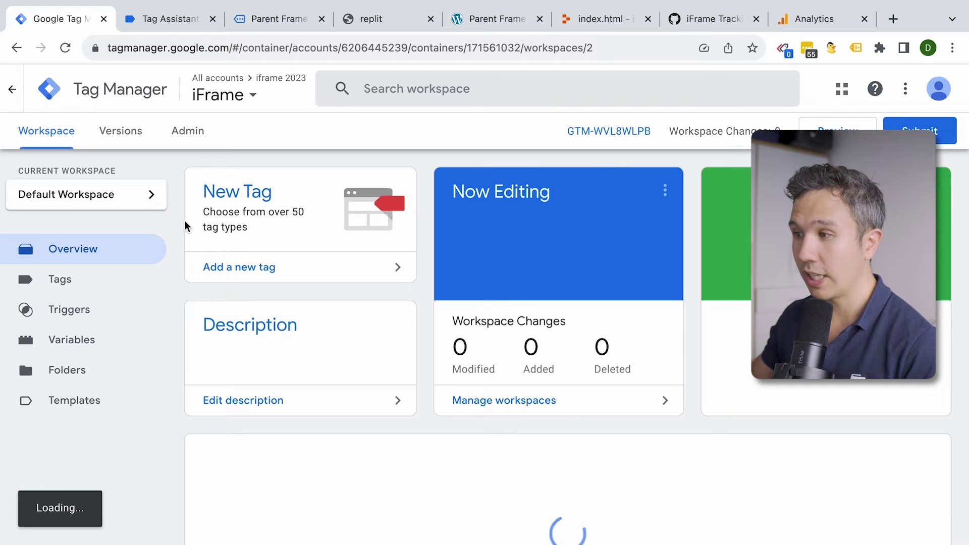
click(91, 285)
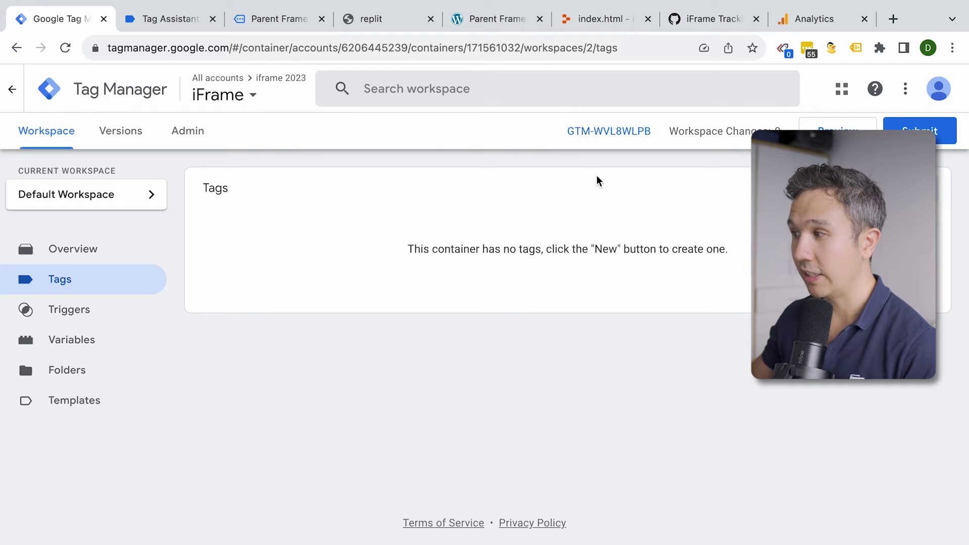
- Copy the iFrame container's head installation snippet and paste it below the stylesheet link in Replit's index.html
click(597, 136)
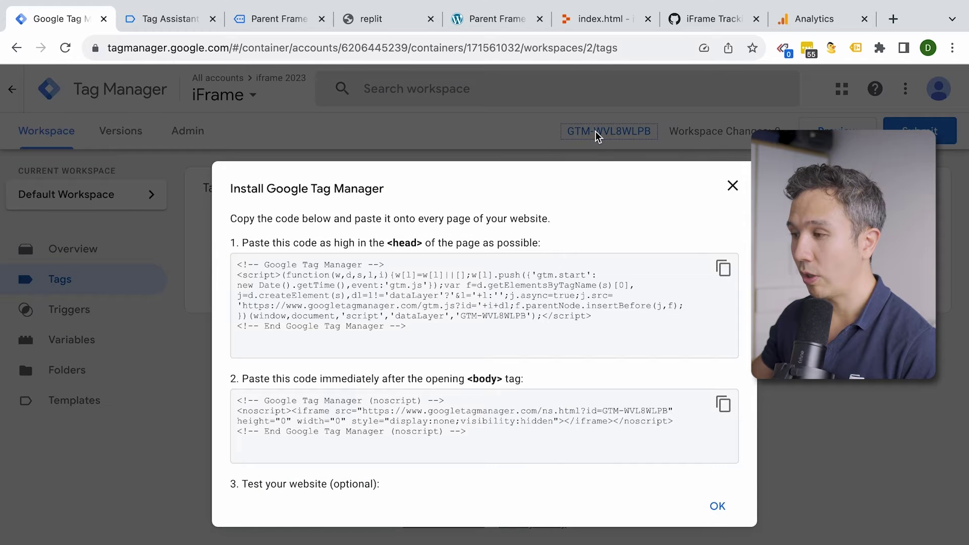
click(723, 268)
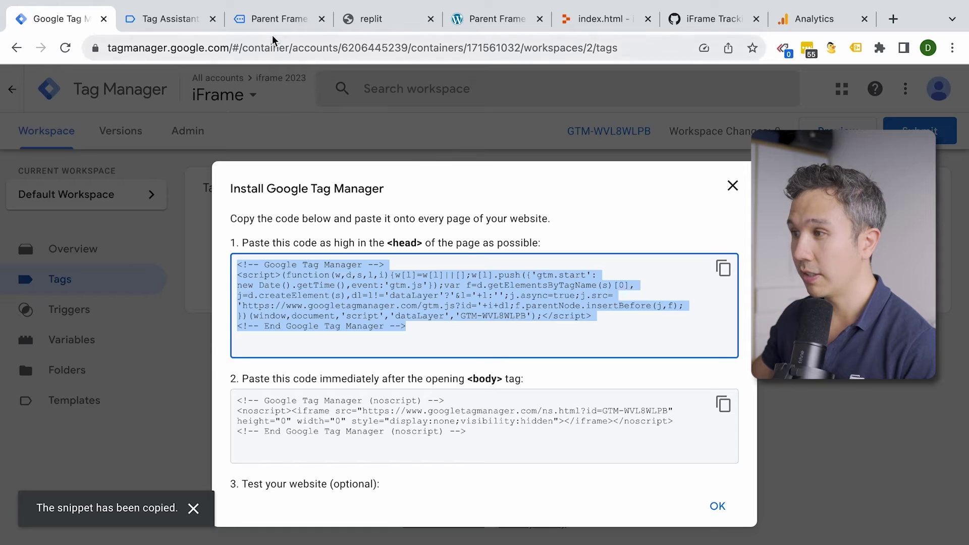
click(577, 19)
click(588, 264)
key(Return)
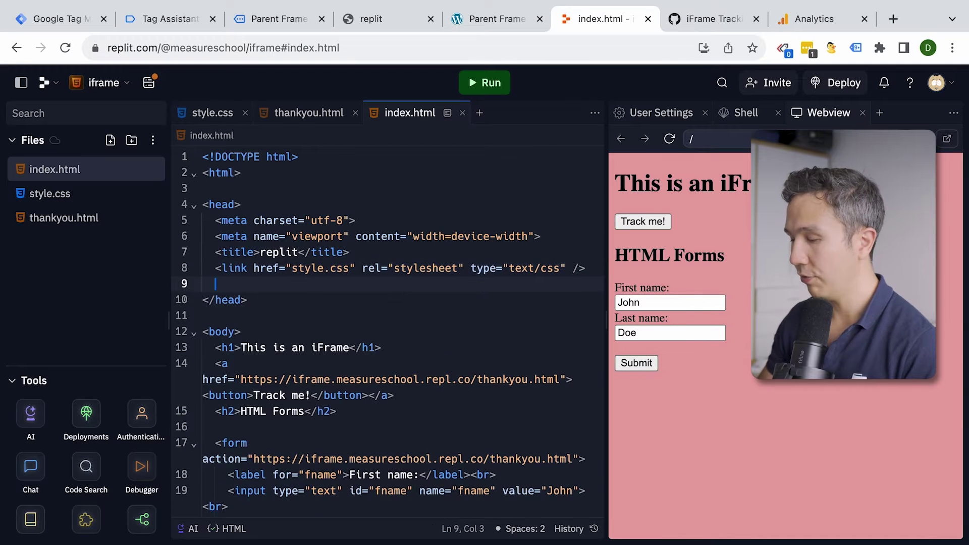
key(ctrl+v)
- Copy the container's noscript snippet from Tag Manager, paste it directly after the opening body tag in Replit's index.html, and run the project
click(96, 18)
click(723, 398)
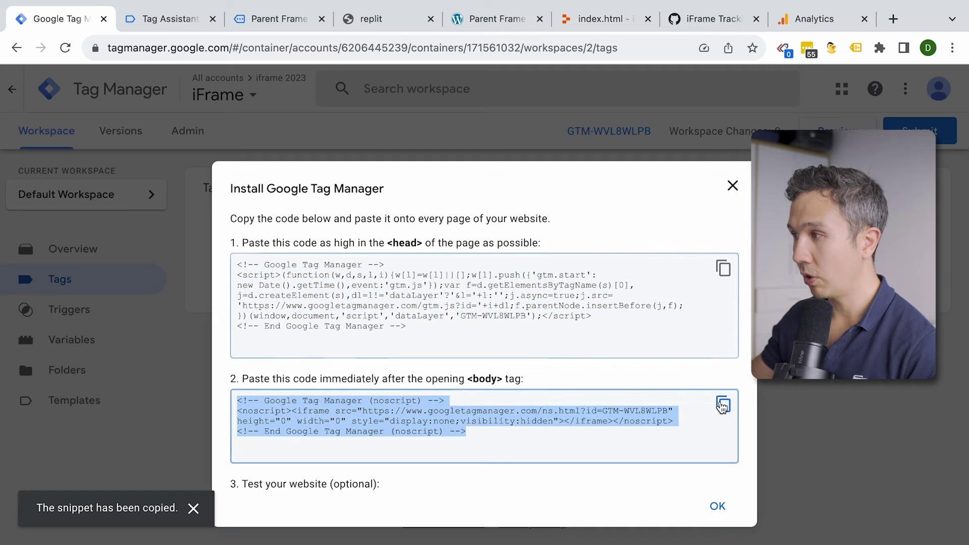
click(661, 19)
click(605, 18)
scroll(368, 407, down, 5)
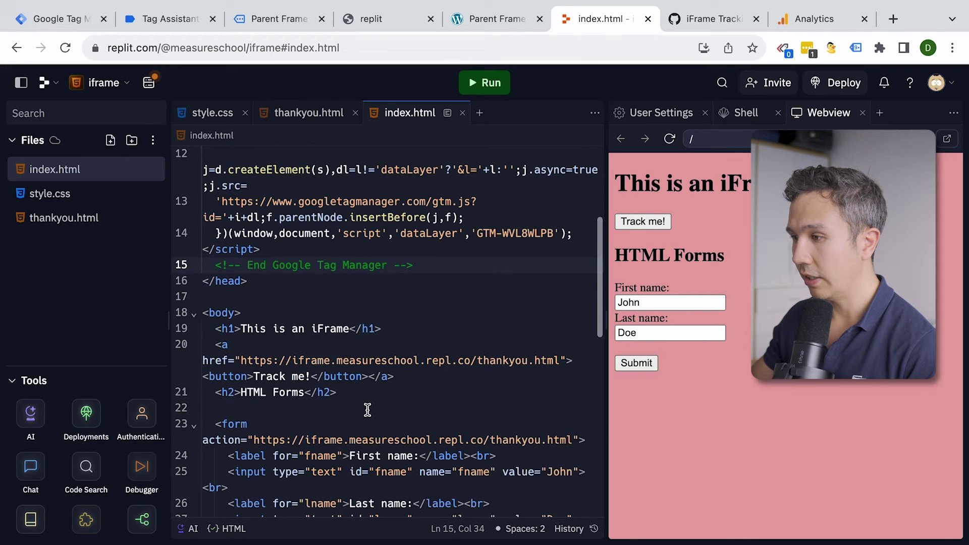
click(283, 300)
key(Return)
key(ctrl+v)
click(308, 189)
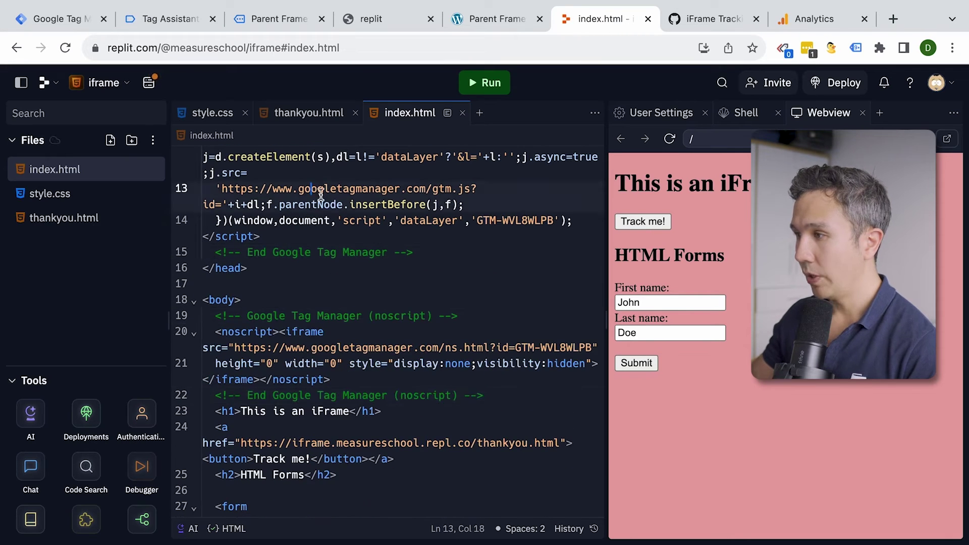
click(486, 87)
- Start Tag Manager preview mode for the iFrame container on the standalone iframe page, iframe.measureschool.repl.co
click(268, 23)
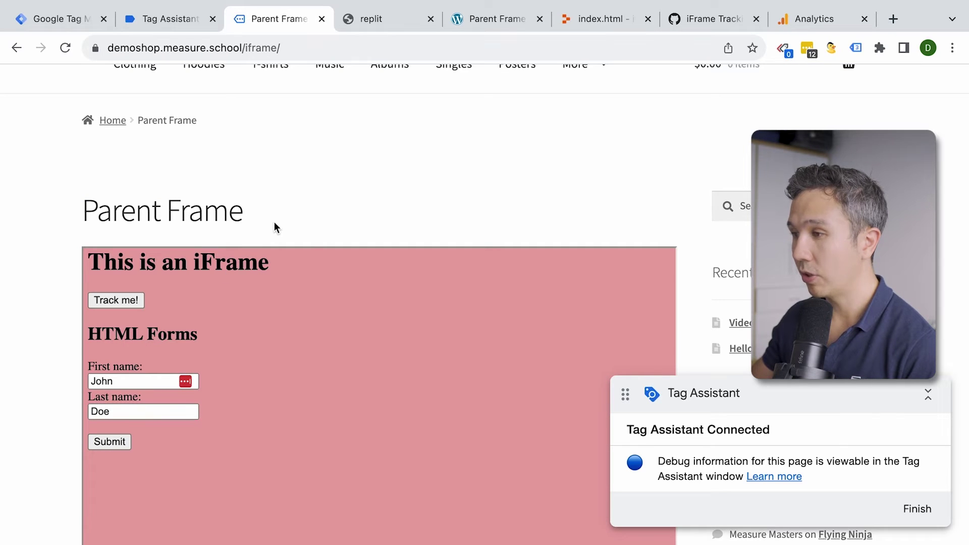
click(358, 22)
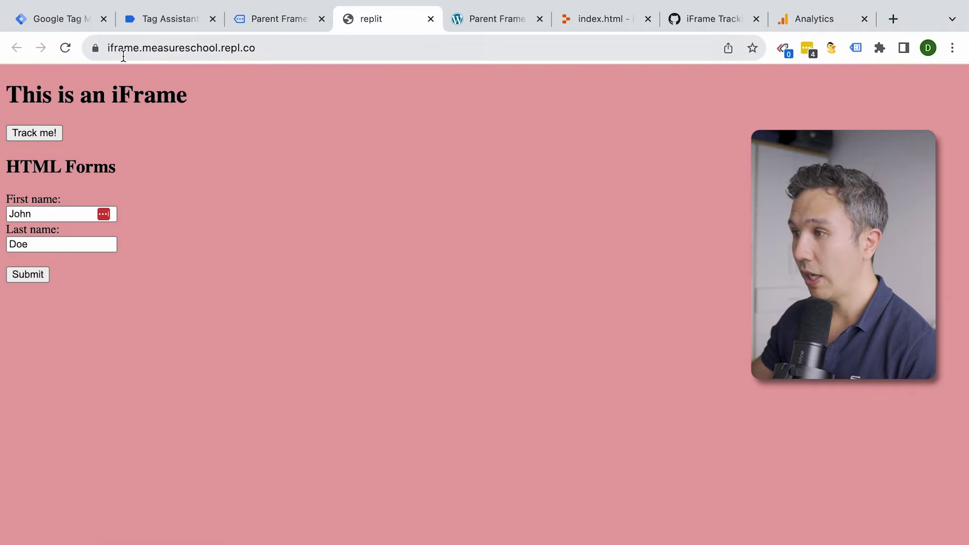
click(244, 47)
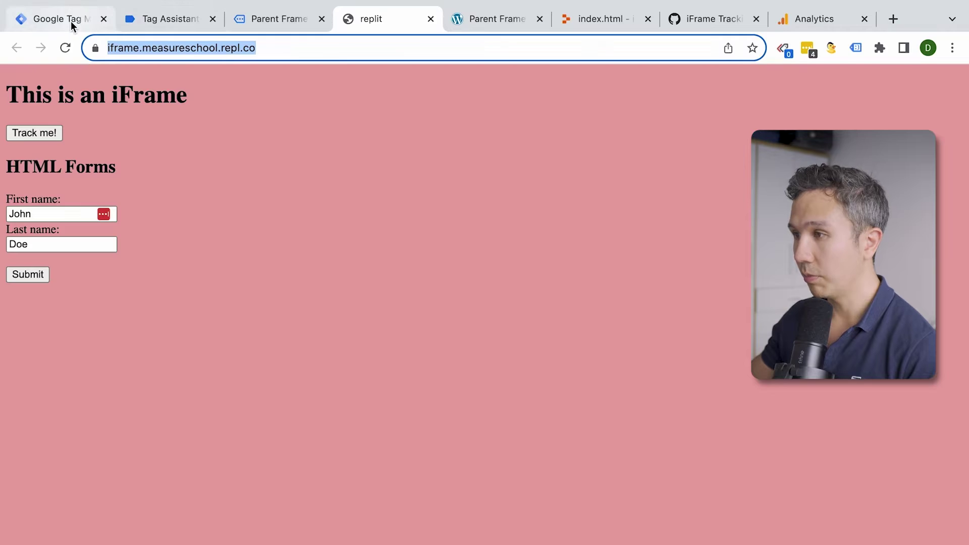
click(70, 21)
click(732, 184)
click(848, 135)
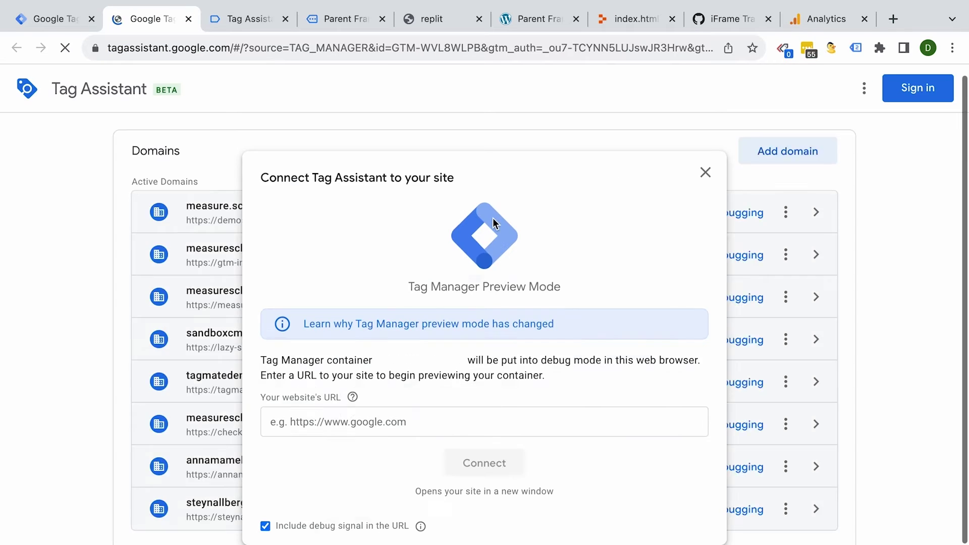
click(408, 422)
key(Return)
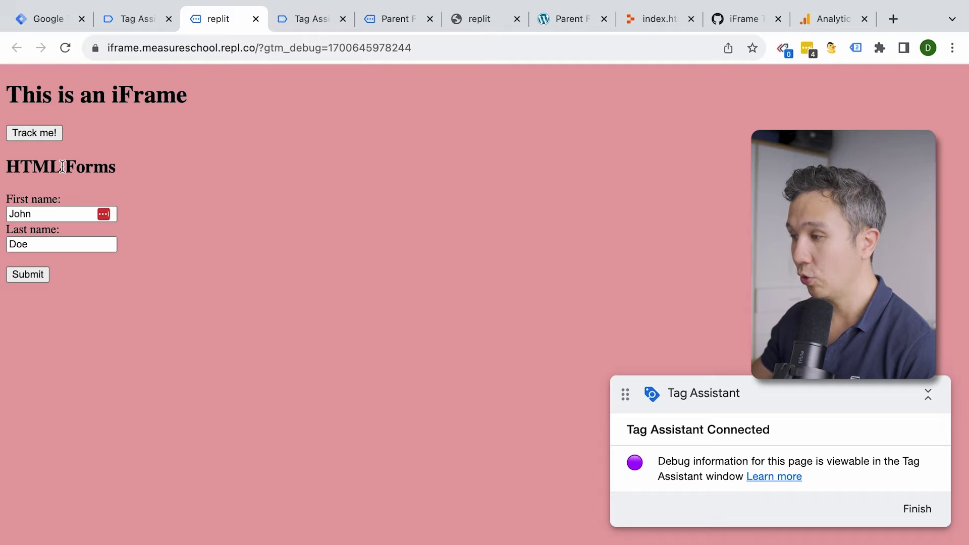
- Open thankyou.html in the Replit project and add an empty line after its opening body tag
click(470, 14)
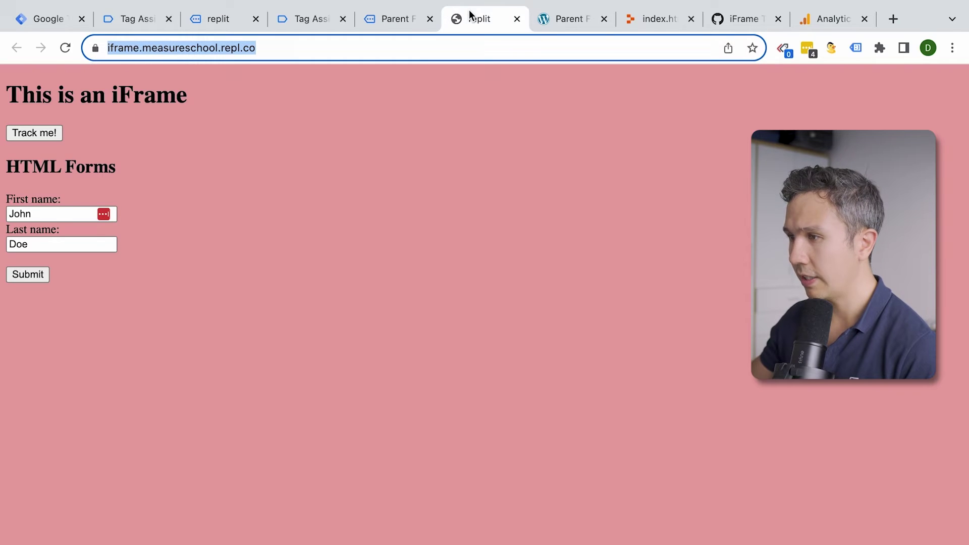
click(576, 19)
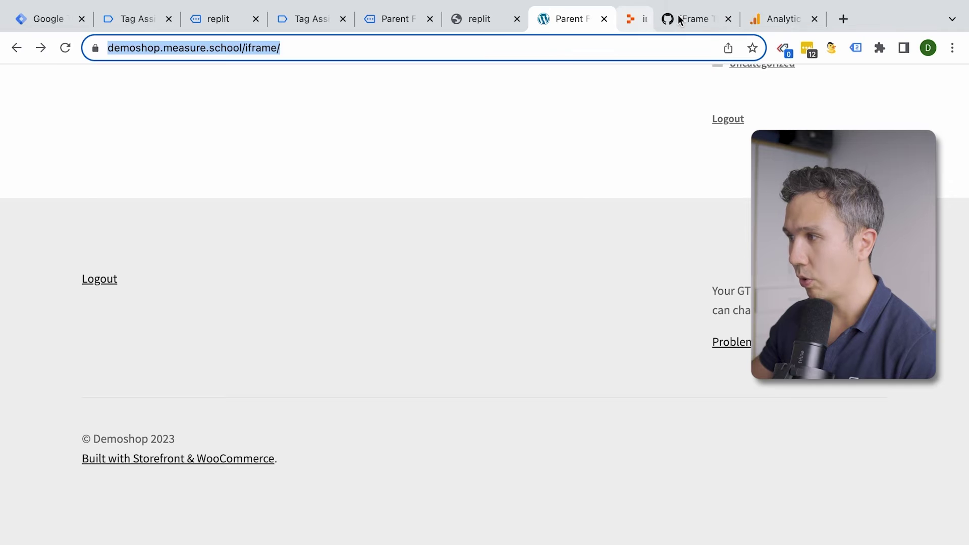
click(656, 19)
click(65, 218)
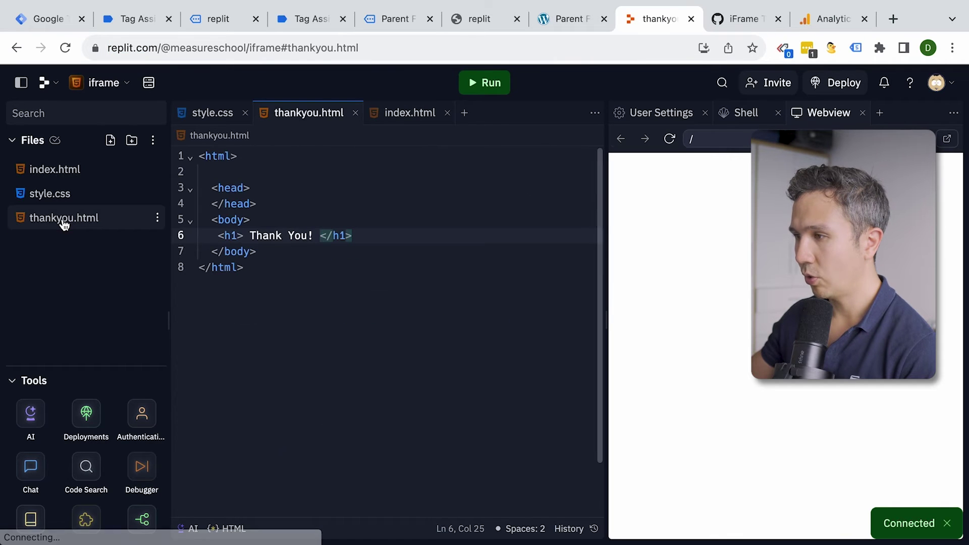
click(261, 222)
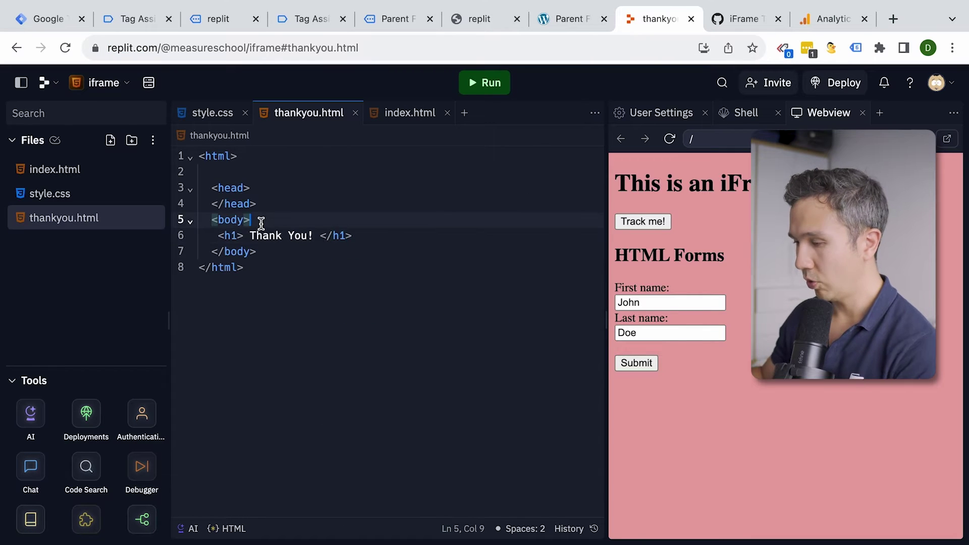
key(Return)
- Copy the iFrame container's head snippet from Tag Manager and paste it inside the head of thankyou.html in Replit
click(45, 20)
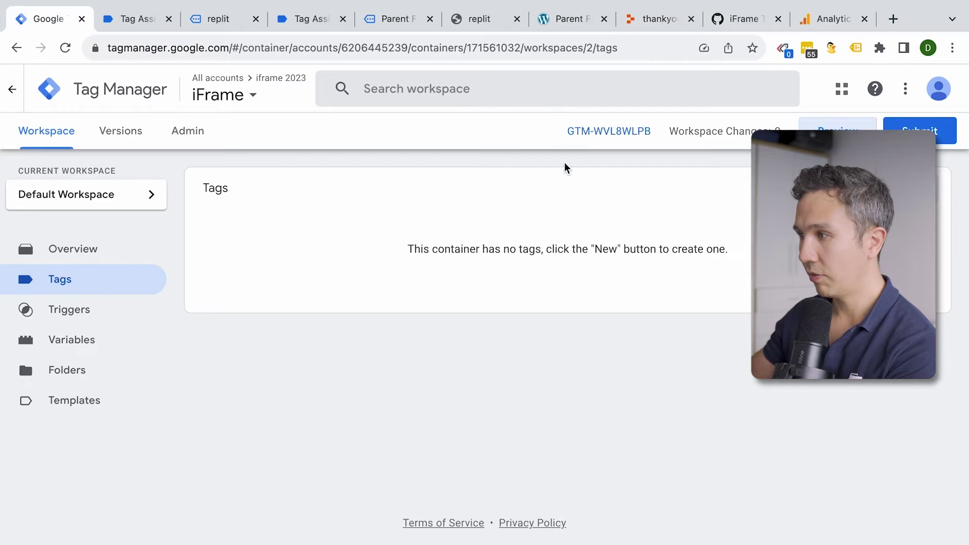
click(595, 132)
click(722, 269)
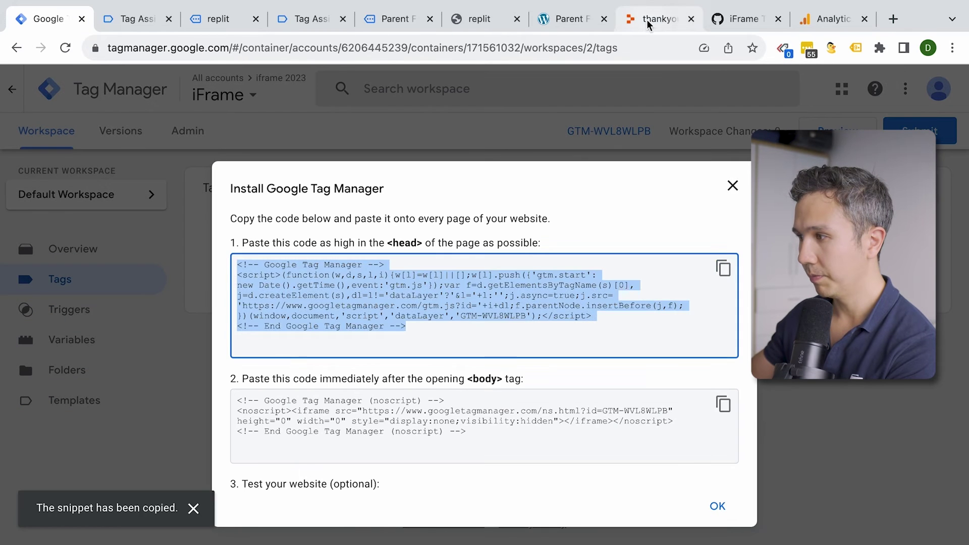
click(651, 20)
click(271, 188)
key(Return)
key(ctrl+v)
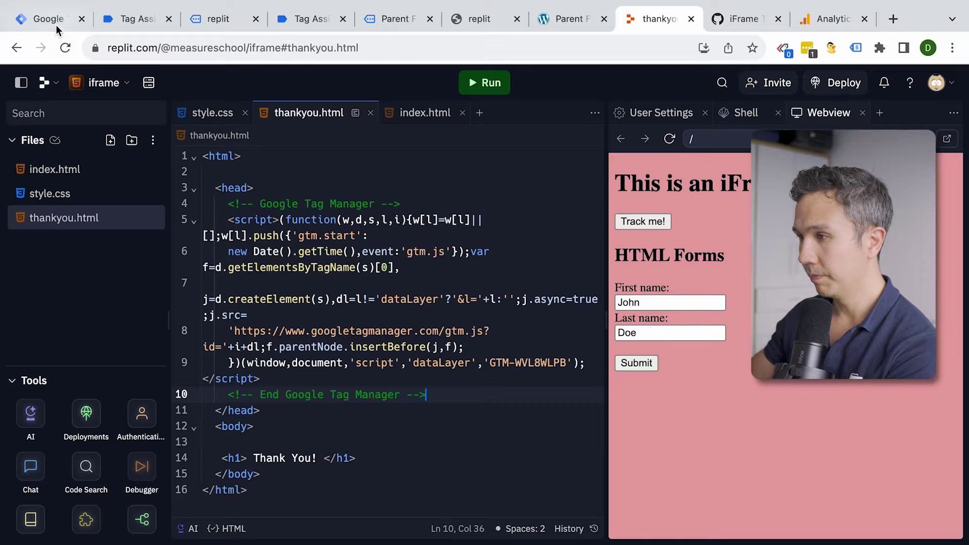
- Copy the noscript snippet from Tag Manager, paste it after the opening body tag of thankyou.html in Replit, and run the project
click(53, 20)
click(723, 402)
click(656, 19)
click(260, 440)
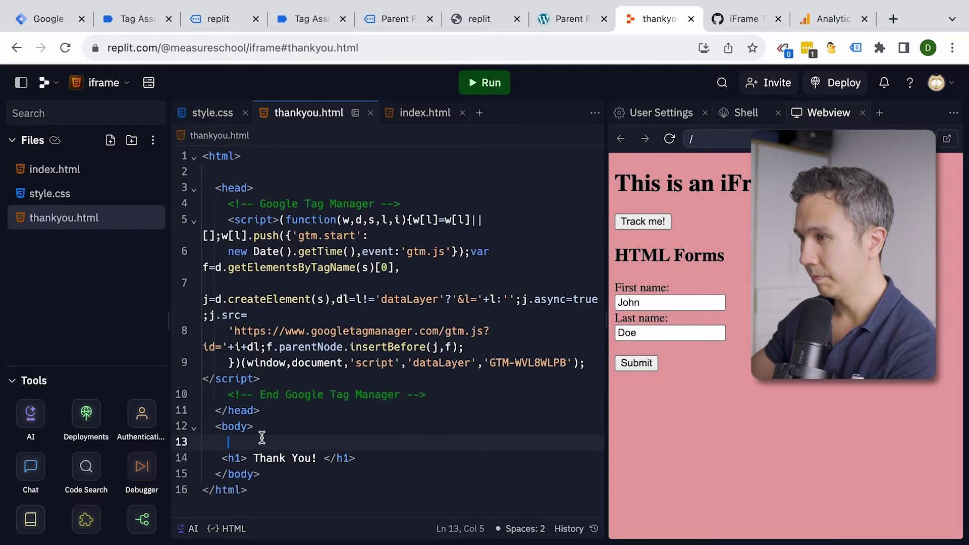
key(ctrl+v)
click(485, 85)
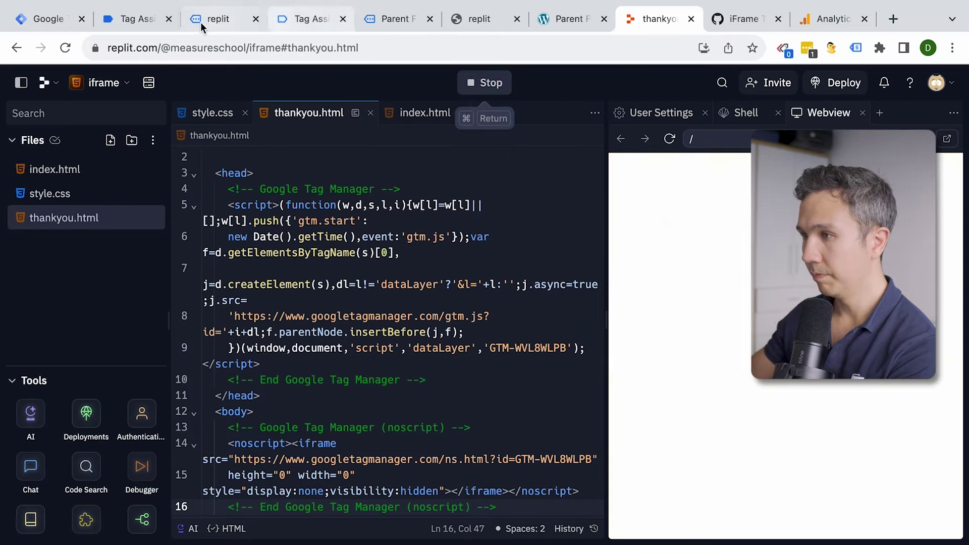
- Follow the Track me! link on the previewed iframe page and check the captured page events in Tag Assistant's summary
click(207, 23)
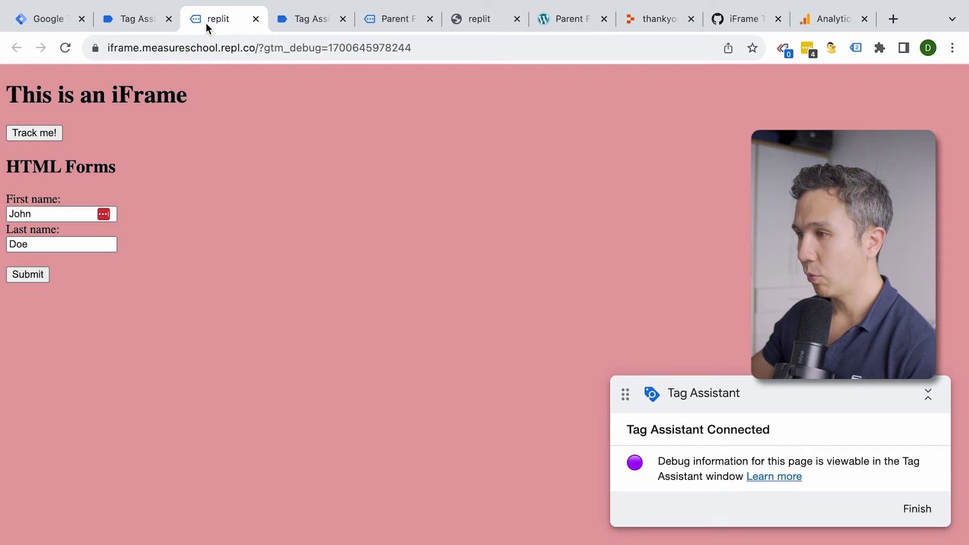
click(33, 130)
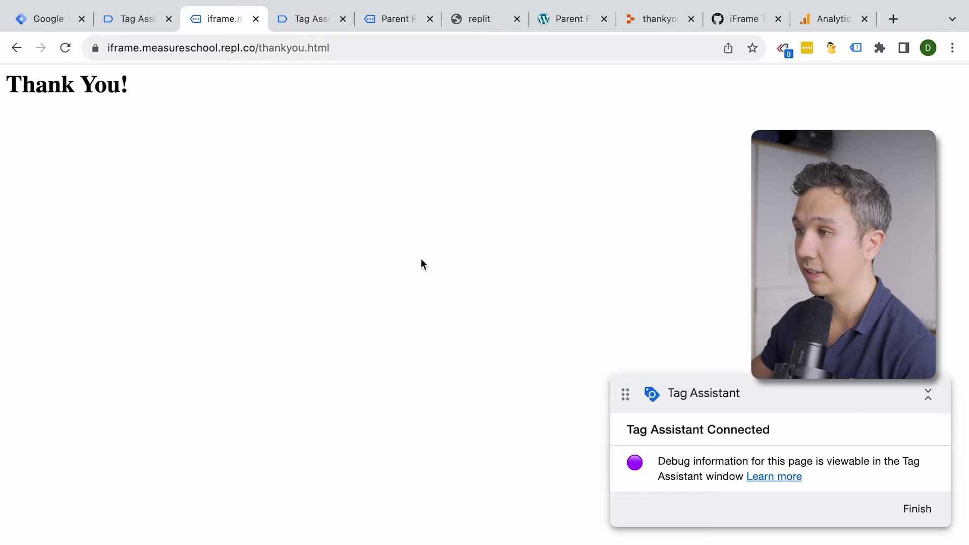
click(139, 21)
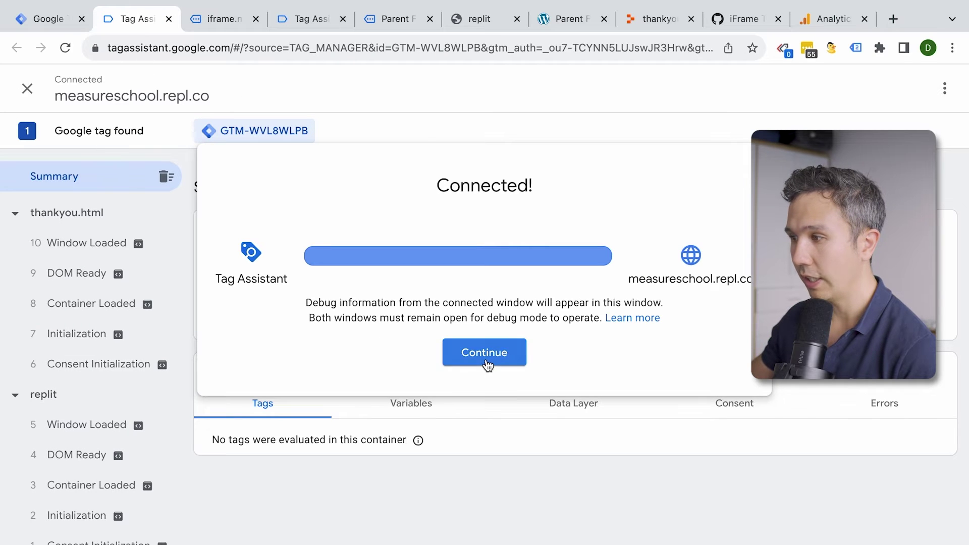
click(485, 359)
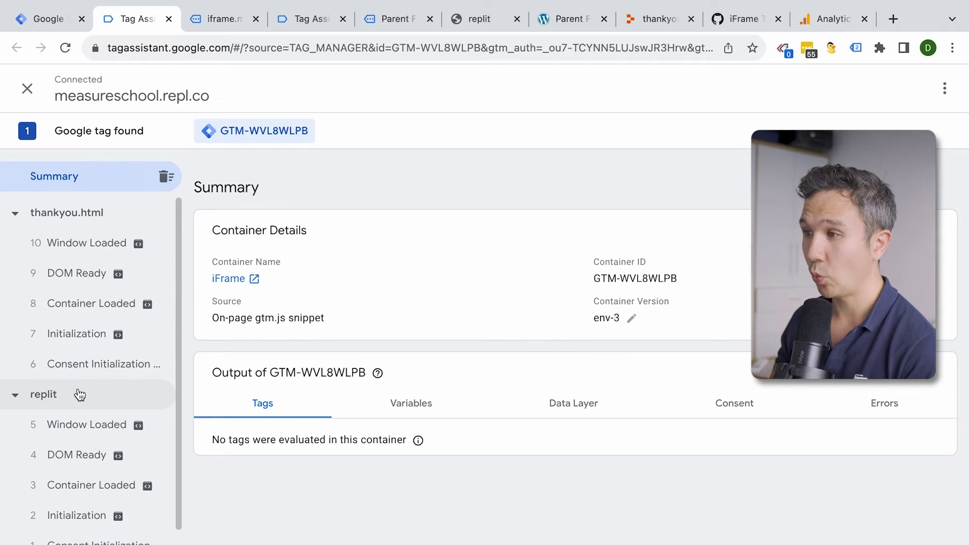
- Return the previewed page from thankyou.html to the iframe's start page with the Track me! button and form
click(232, 21)
scroll(214, 131, left, 5)
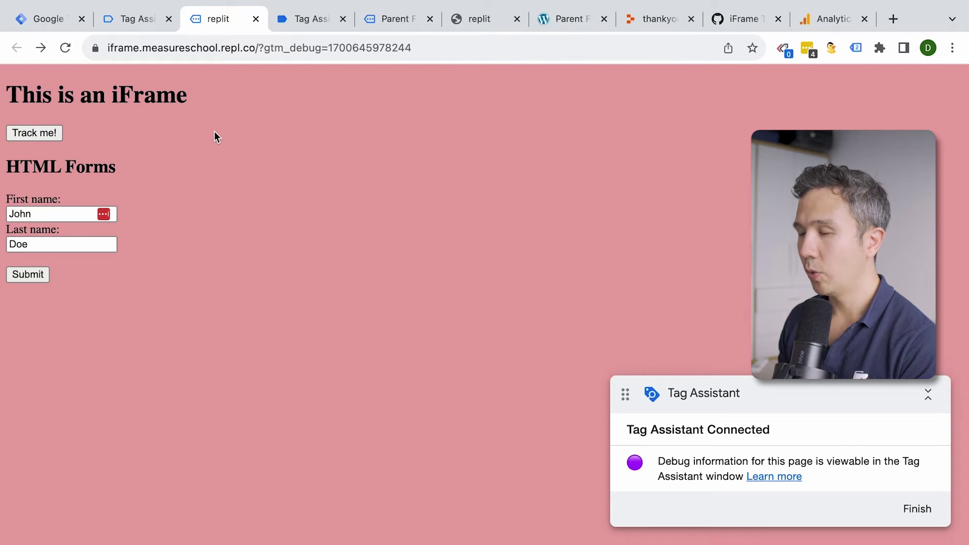
click(63, 214)
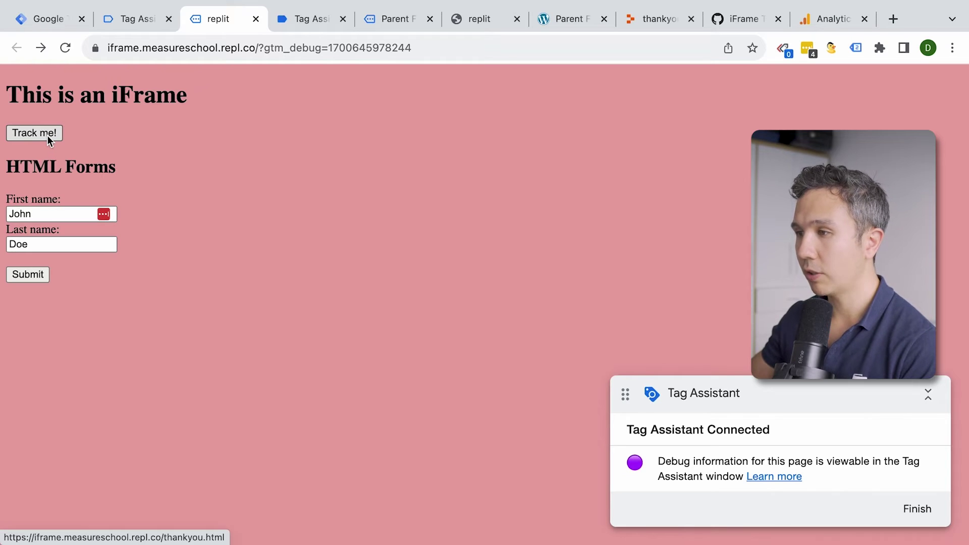
- In Tag Manager's iFrame container, start a new Click - All Elements trigger and name it "click - Button"
click(59, 25)
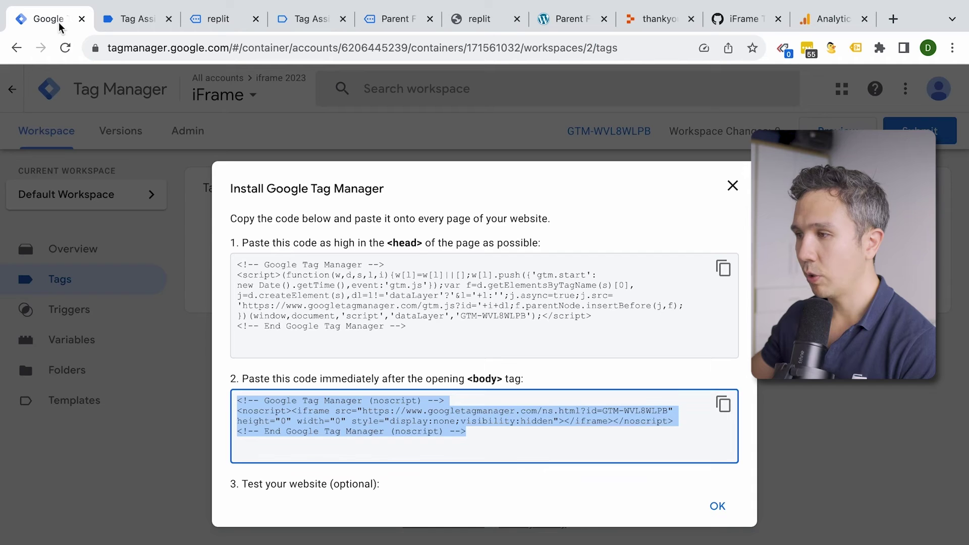
click(732, 186)
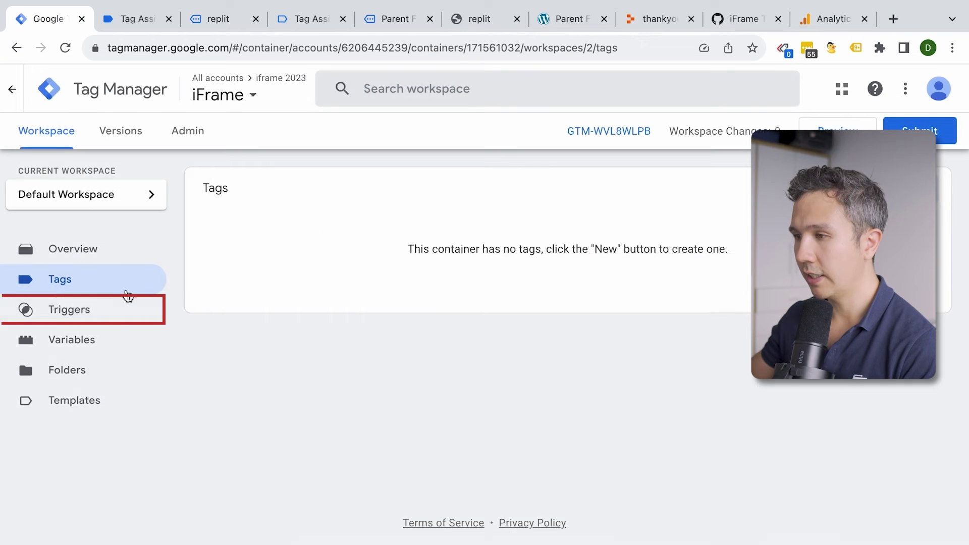
click(89, 311)
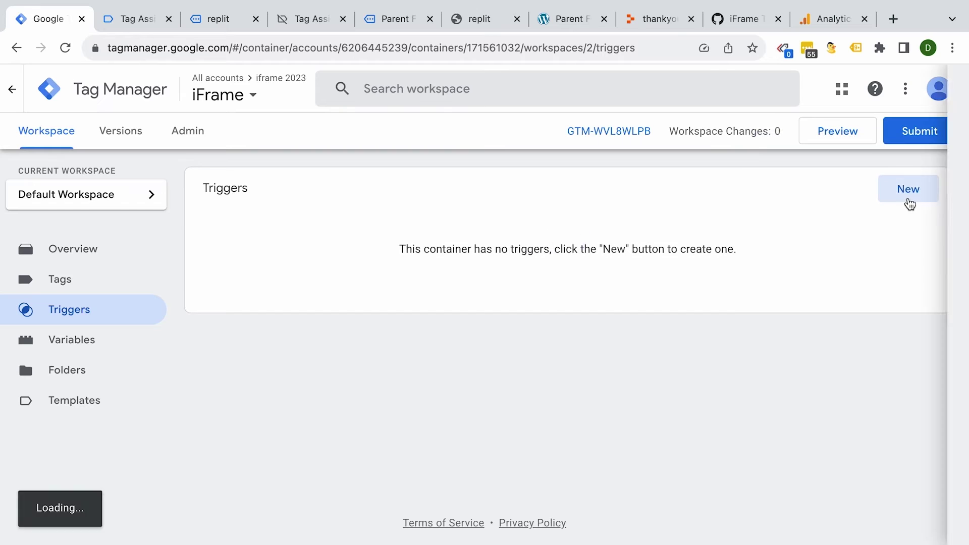
click(910, 204)
click(546, 227)
scroll(616, 444, down, 3)
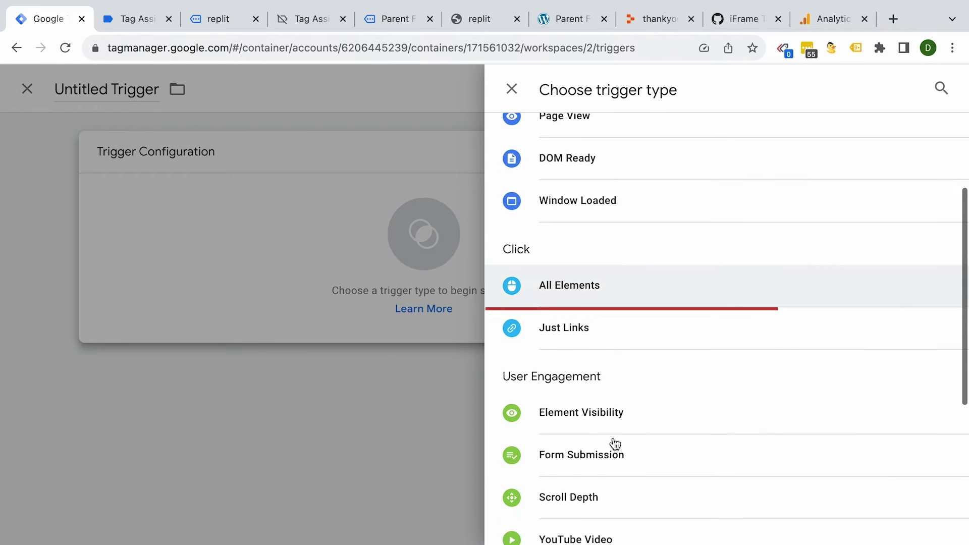
click(564, 294)
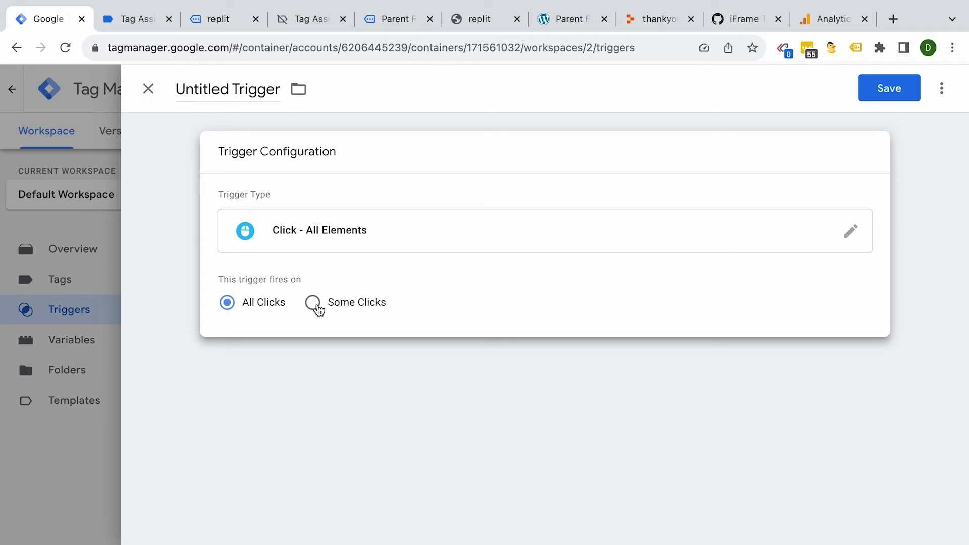
click(244, 96)
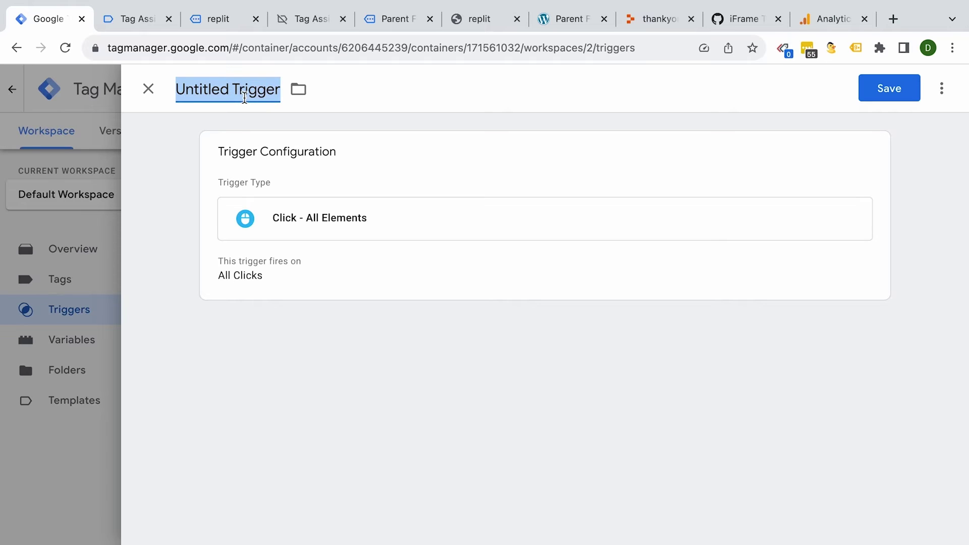
text(click - Button)
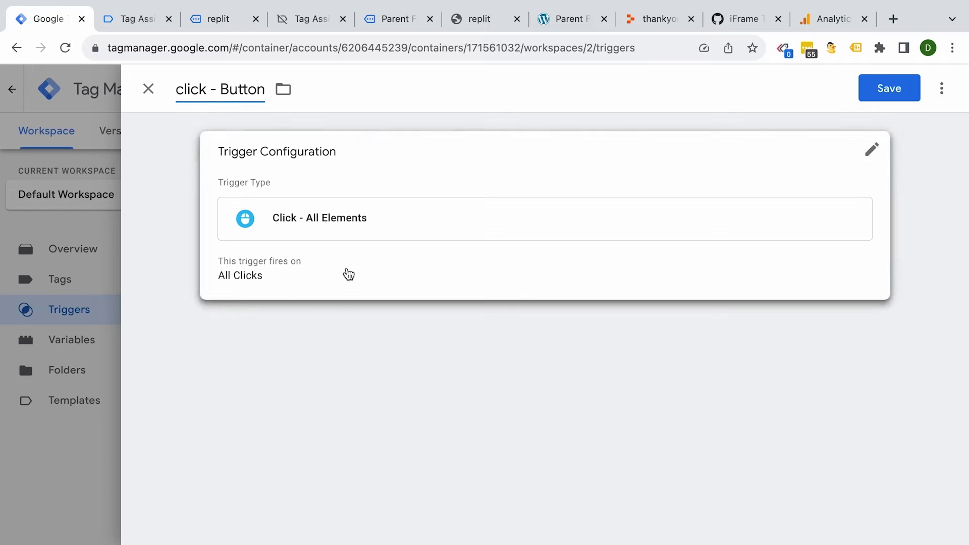
- Limit the trigger to some clicks where the built-in Click Text variable contains "Track me!", and save it
click(342, 274)
click(330, 303)
click(288, 374)
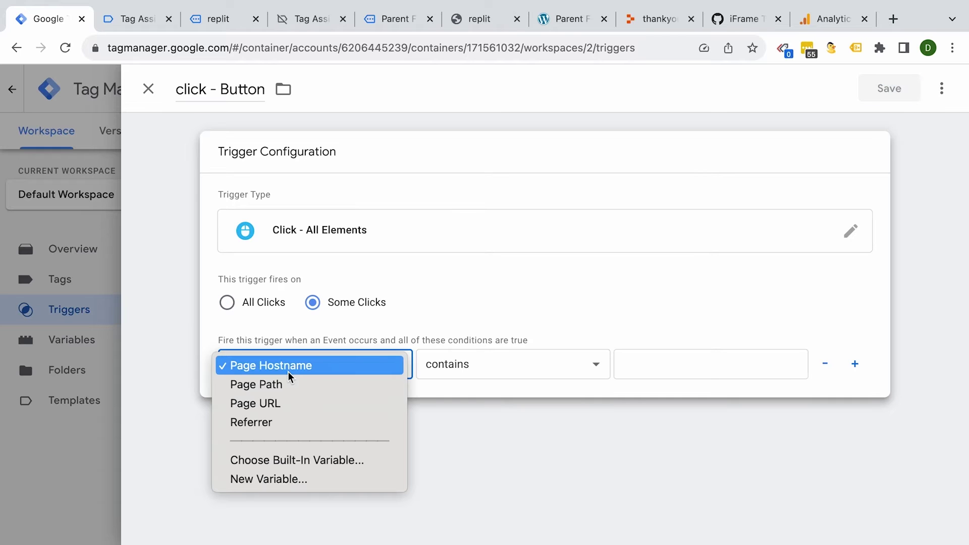
click(297, 457)
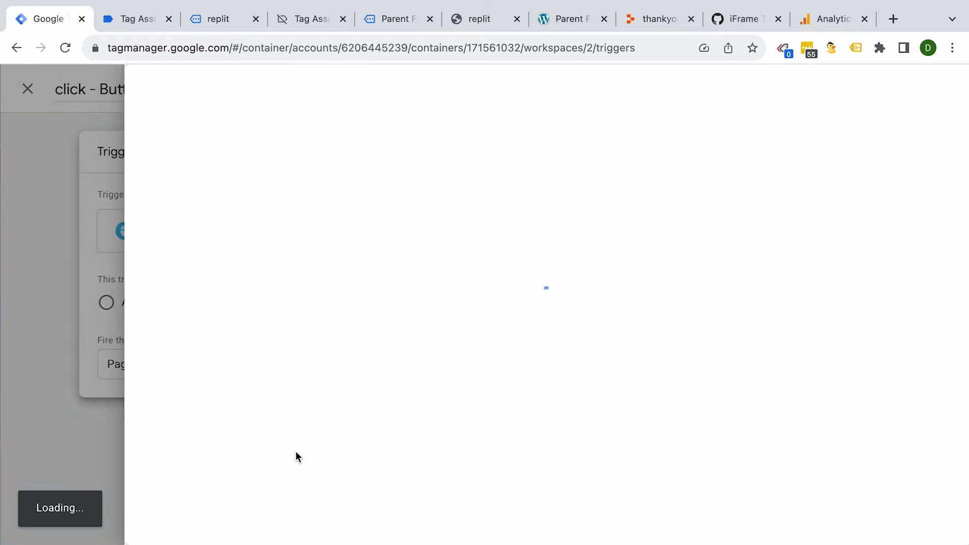
click(210, 309)
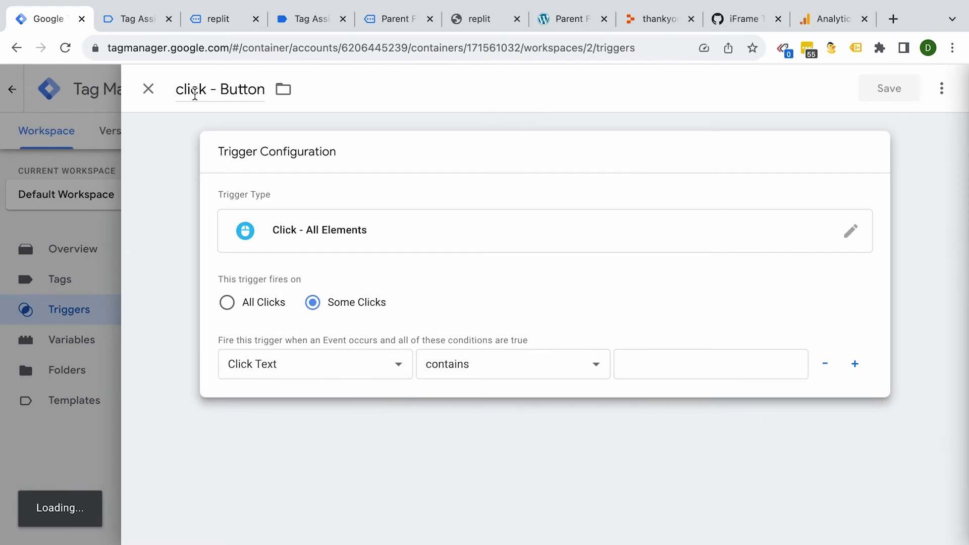
click(216, 19)
click(70, 20)
click(646, 362)
text(Track me!)
click(885, 83)
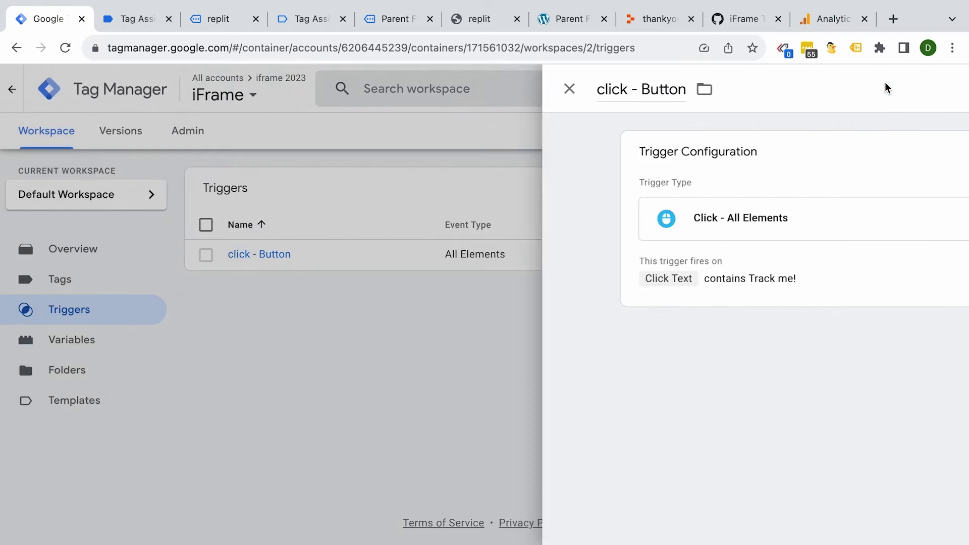
- Create a new Custom HTML tag in the iFrame container with an empty <script></script> block as its code
click(79, 277)
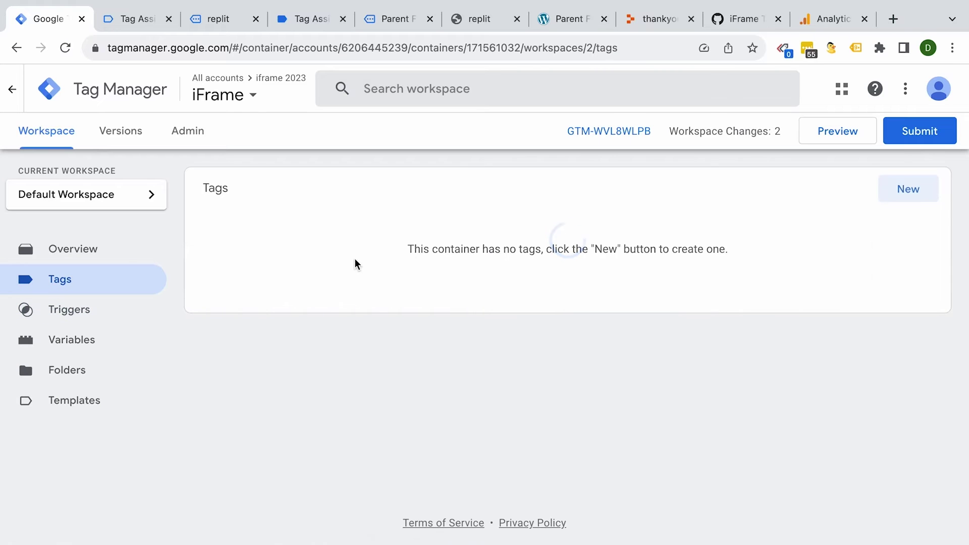
click(906, 201)
click(711, 220)
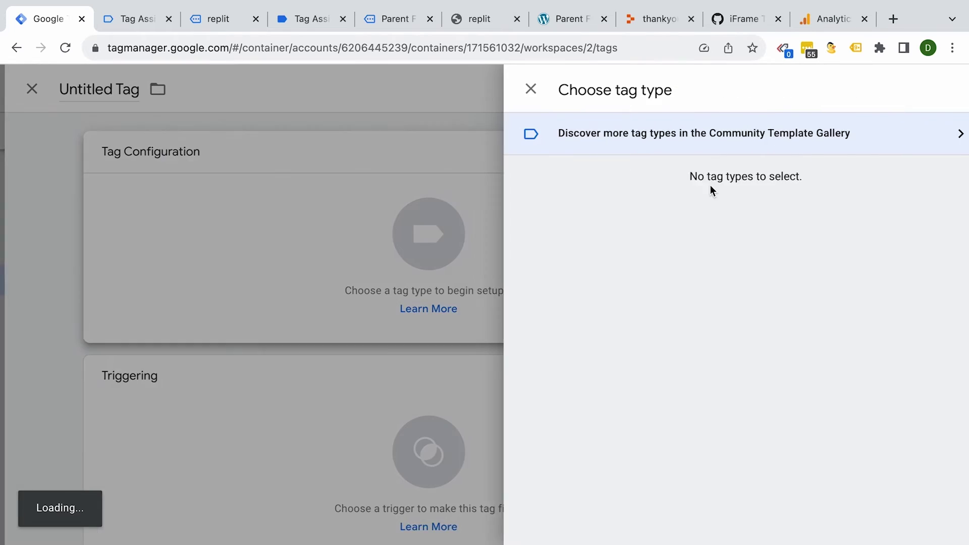
scroll(585, 336, down, 5)
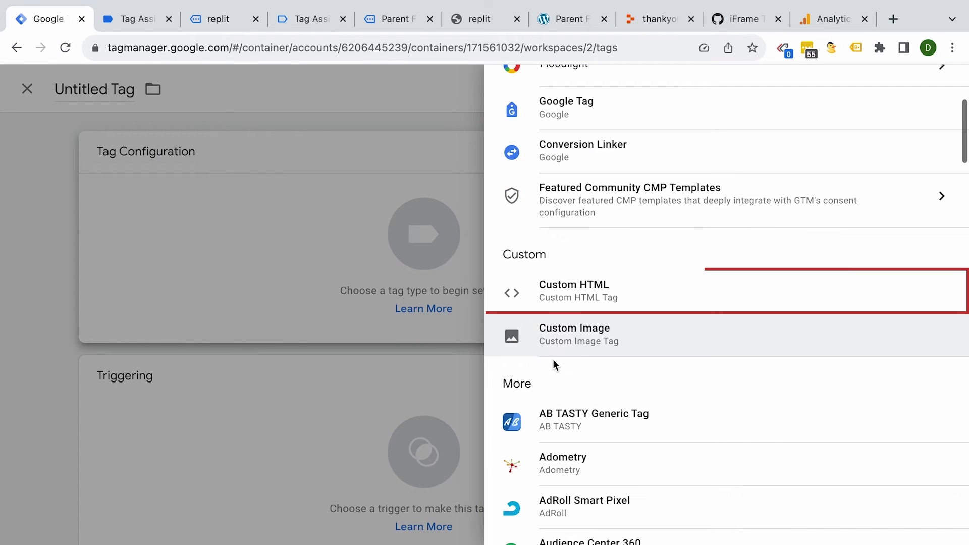
click(582, 299)
text(<script></script)
key(ctrl+a)
- Name the tag "test", assign the click - Button trigger to it, and save it
click(215, 89)
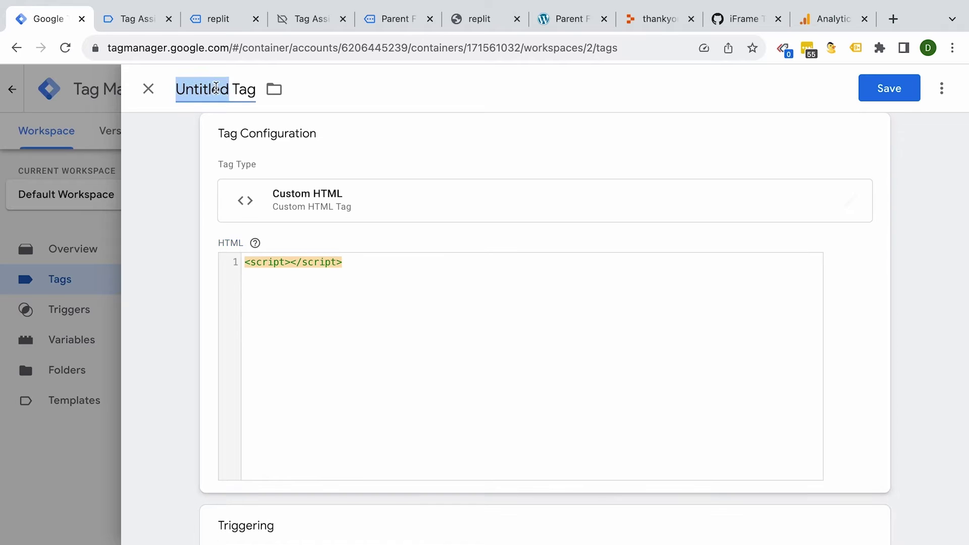
text(test)
scroll(172, 448, down, 2)
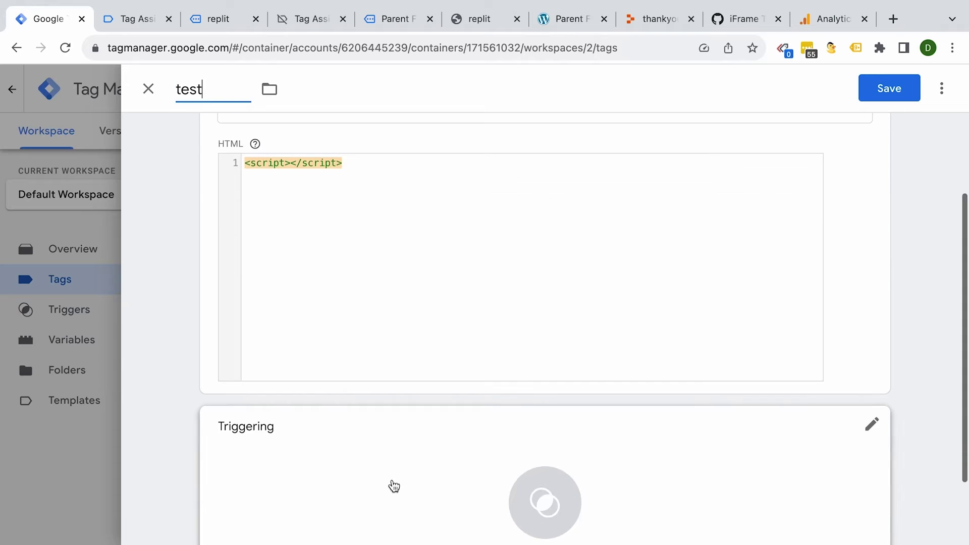
click(395, 485)
click(314, 184)
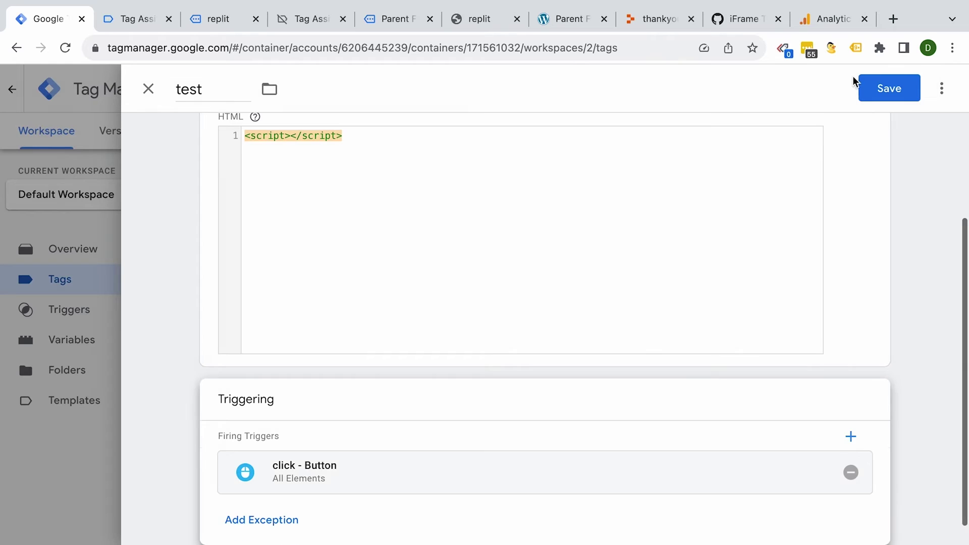
click(889, 99)
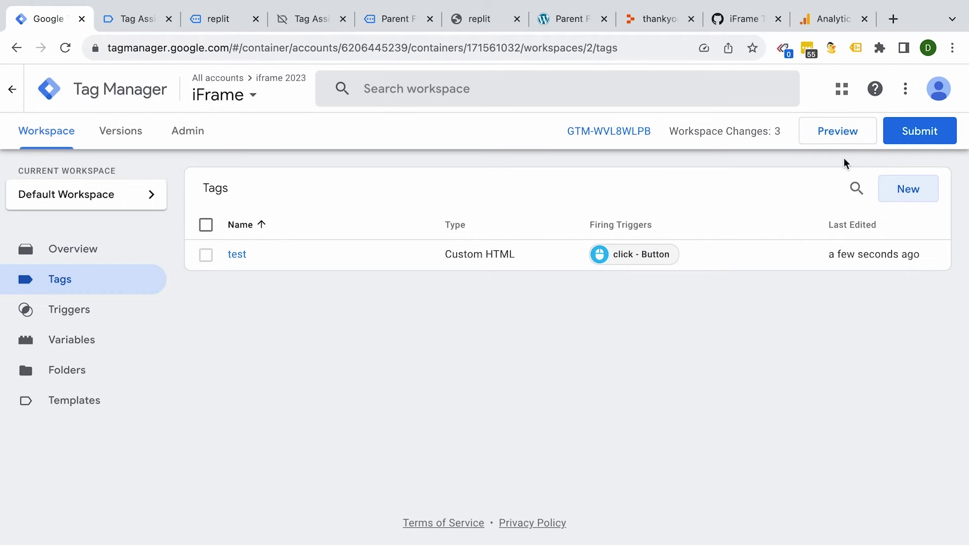
- Preview the iFrame container, follow Track me! on the iframe page, and check in Tag Assistant which tags fired on the Click event
click(839, 135)
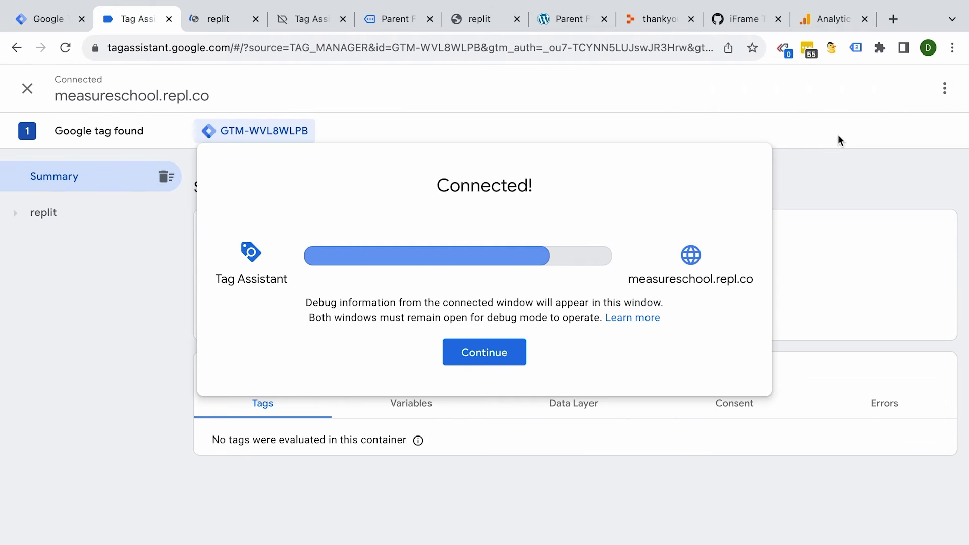
click(482, 350)
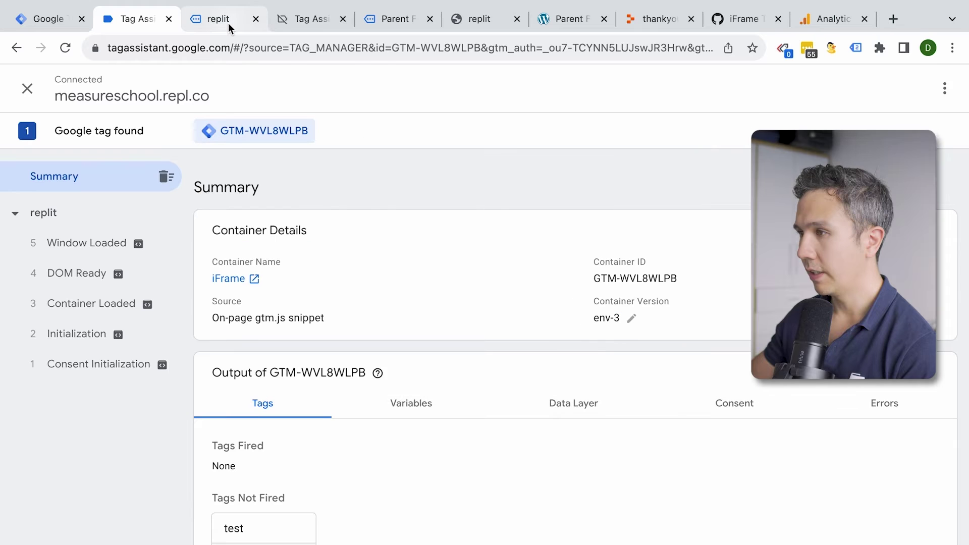
click(228, 22)
click(51, 133)
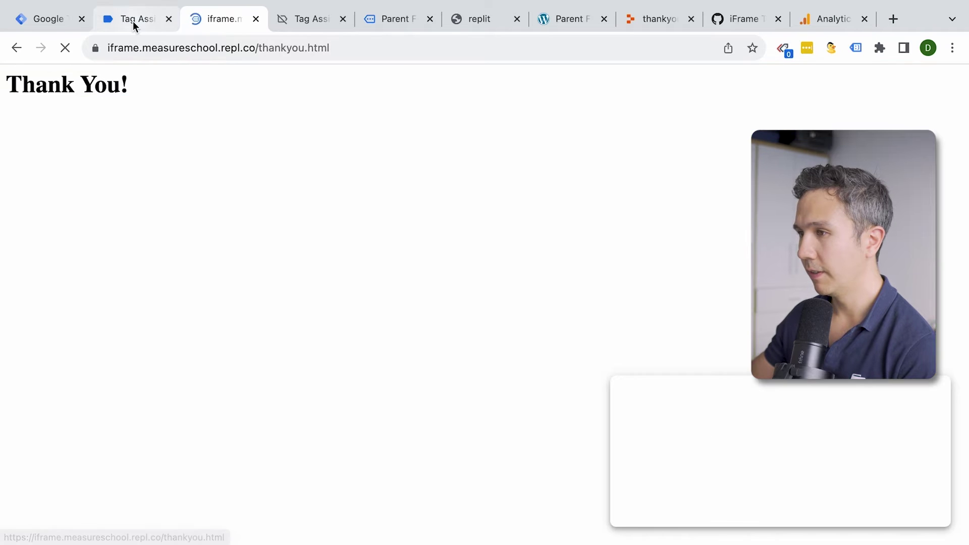
click(133, 21)
click(72, 426)
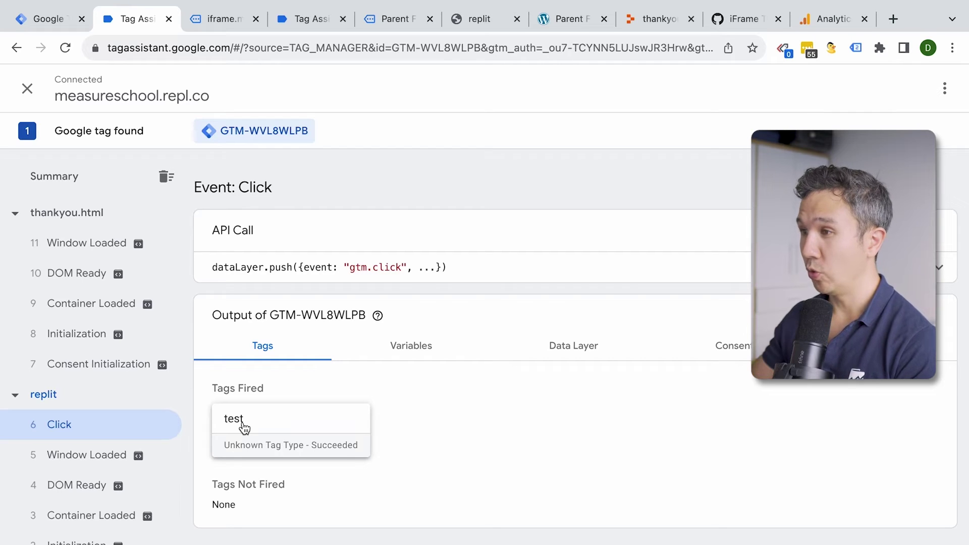
- Review the Demoshop Parent Frame page that embeds the iframe, and return to the iFrame container's tags
click(62, 22)
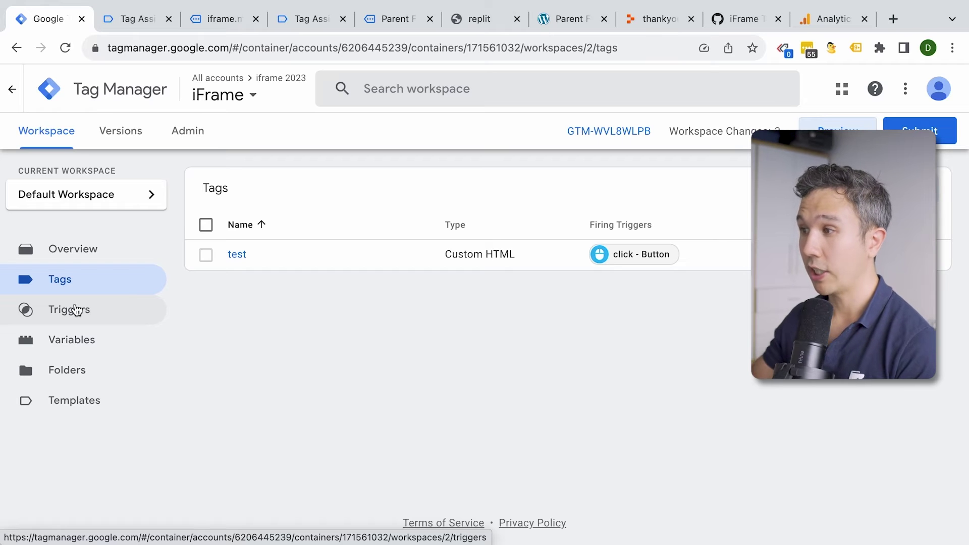
click(383, 16)
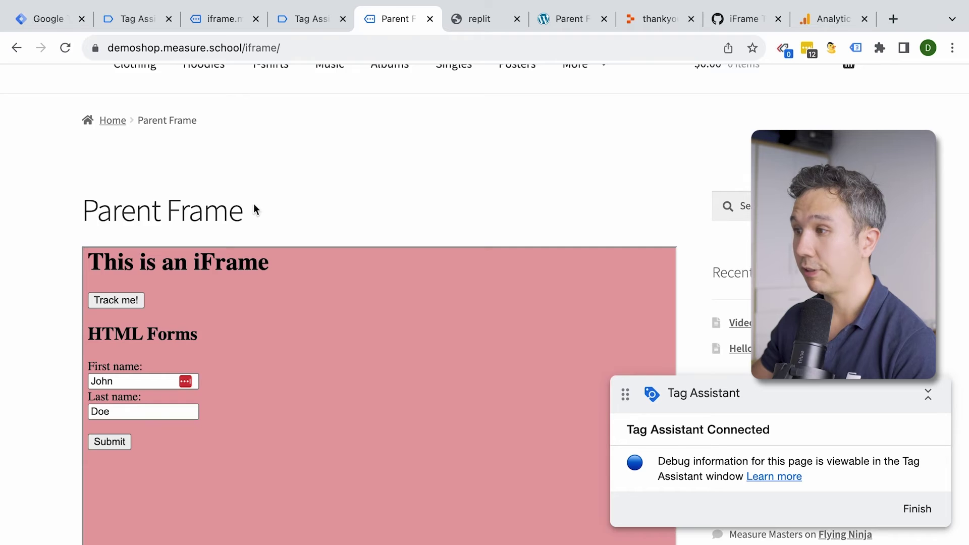
scroll(253, 204, up, 3)
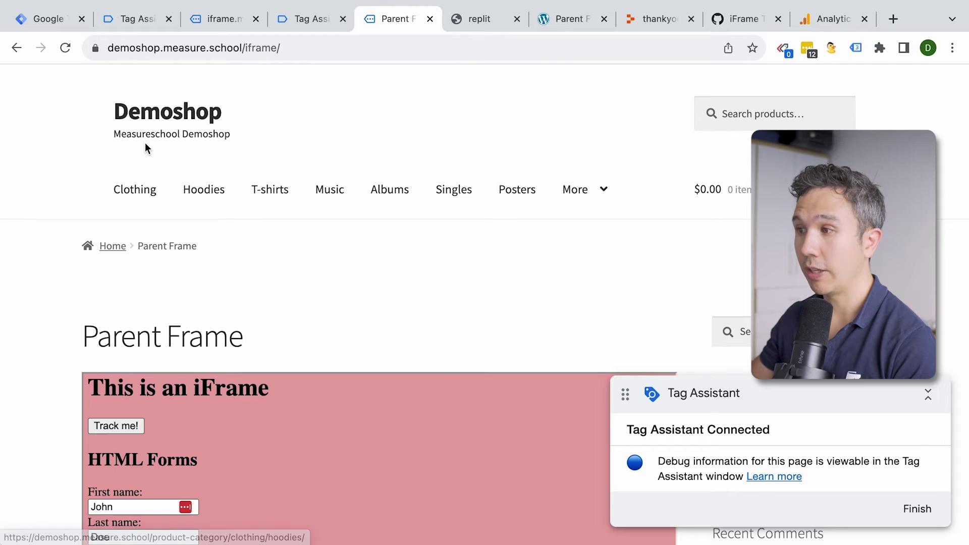
click(57, 29)
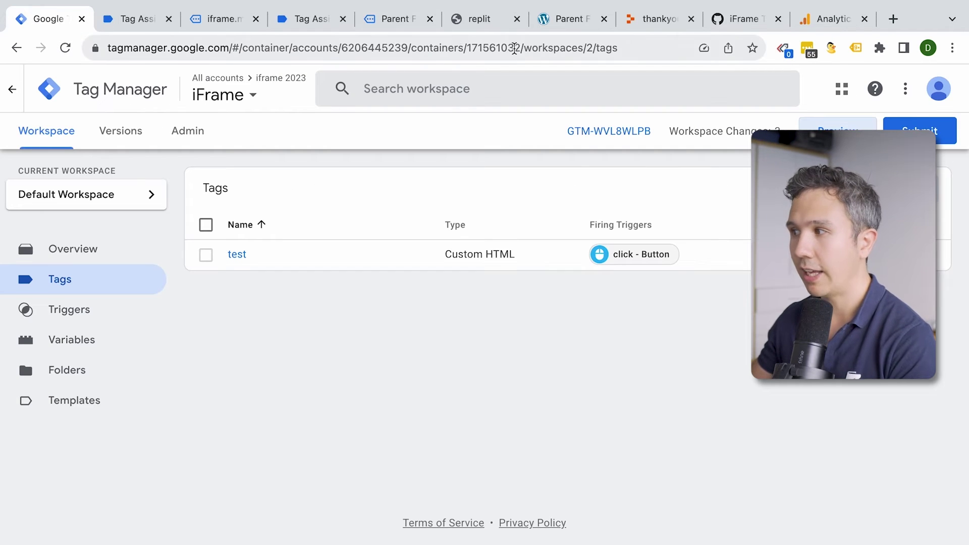
- Copy the complete postMessage Sender script from the GitHub gist with the iFrame tracking code
click(738, 23)
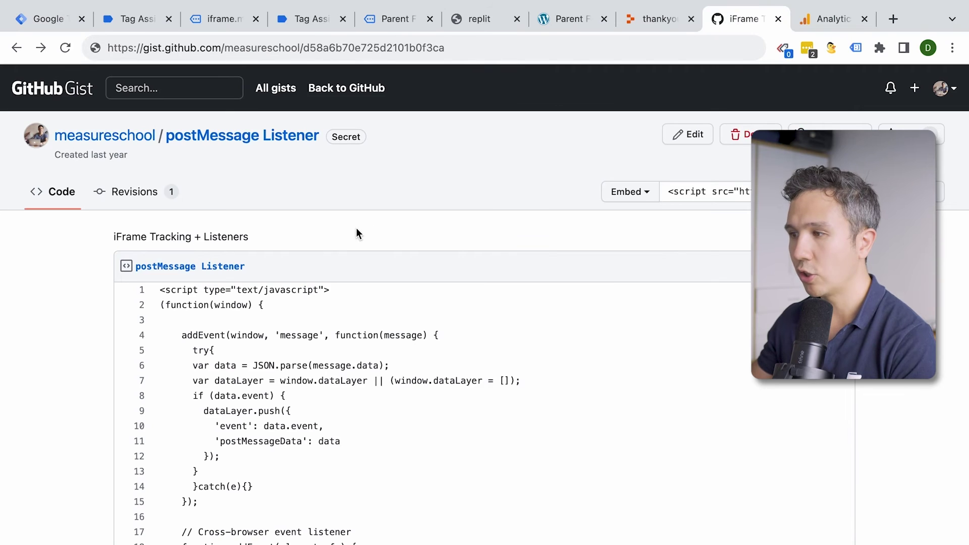
scroll(356, 228, down, 10)
scroll(356, 228, up, 8)
scroll(169, 233, down, 10)
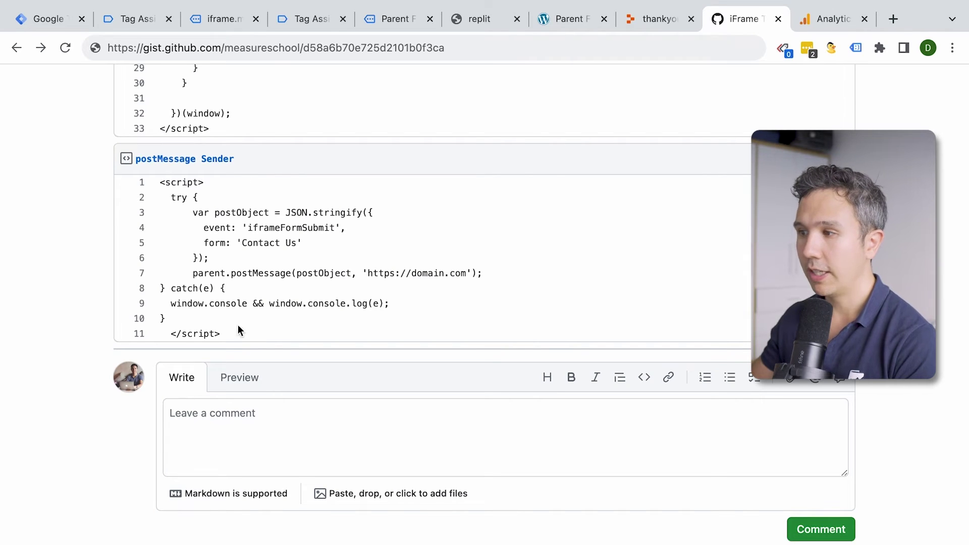
drag(233, 335, 159, 182)
key(ctrl+c)
- In Tag Manager, replace the test tag's HTML code with the copied postMessage Sender script
click(51, 26)
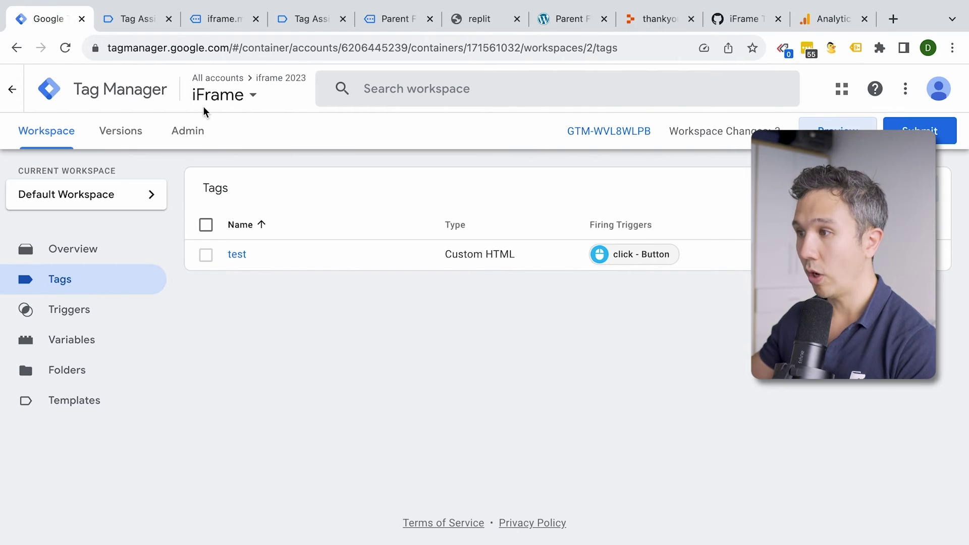
click(246, 258)
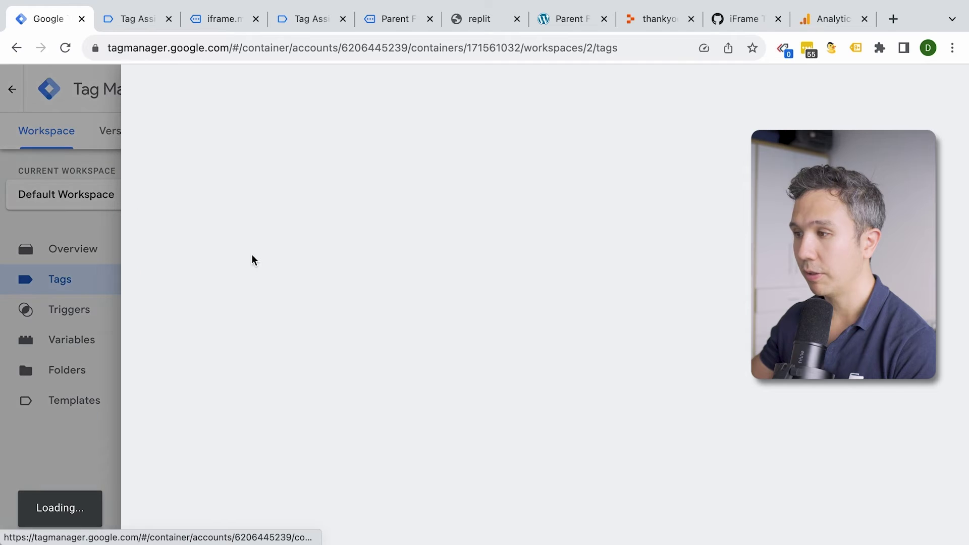
scroll(278, 347, down, 1)
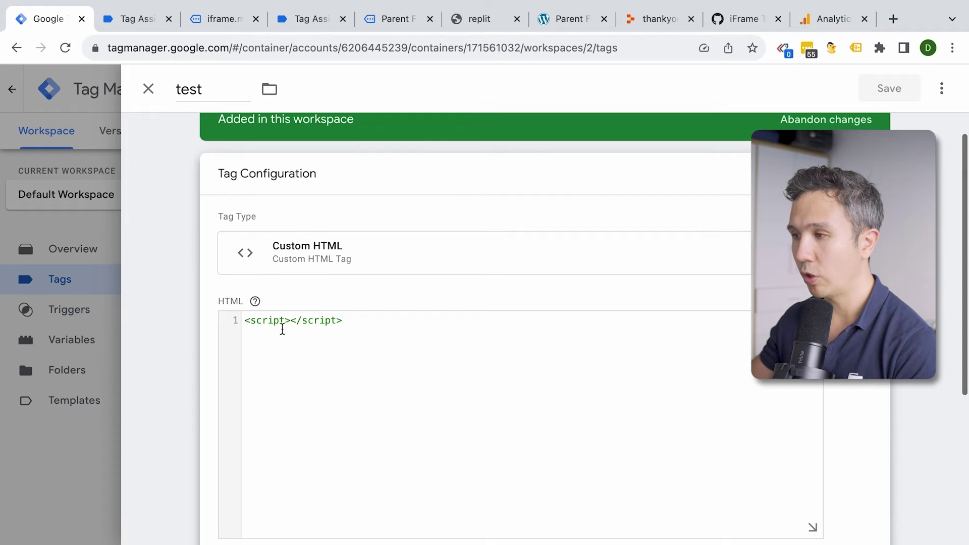
click(283, 329)
key(ctrl+a)
click(283, 329)
key(ctrl+a)
key(ctrl+v)
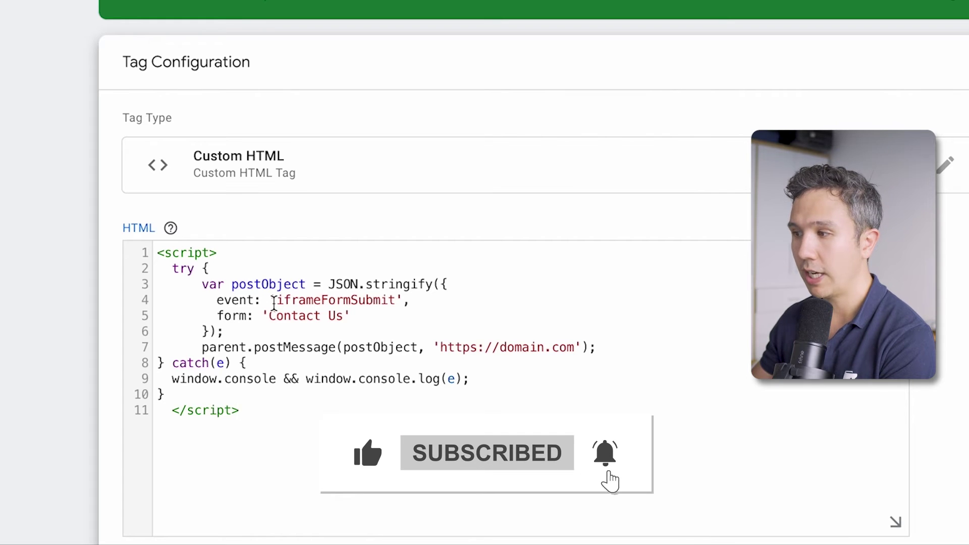
- Set the script's event to 'click' and replace the form entry with click_text set to '{{Click Text}}'
drag(316, 301, 395, 302)
text(click)
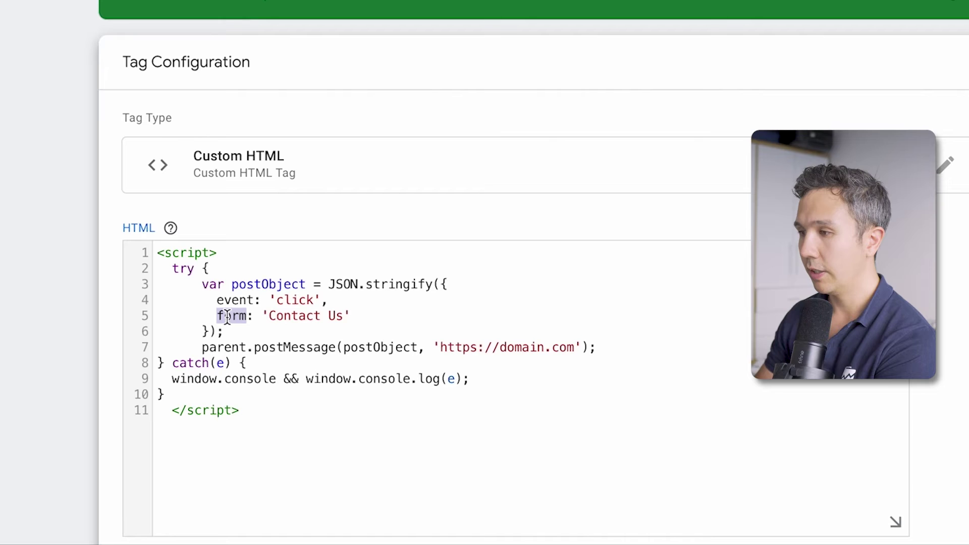
text(click_text)
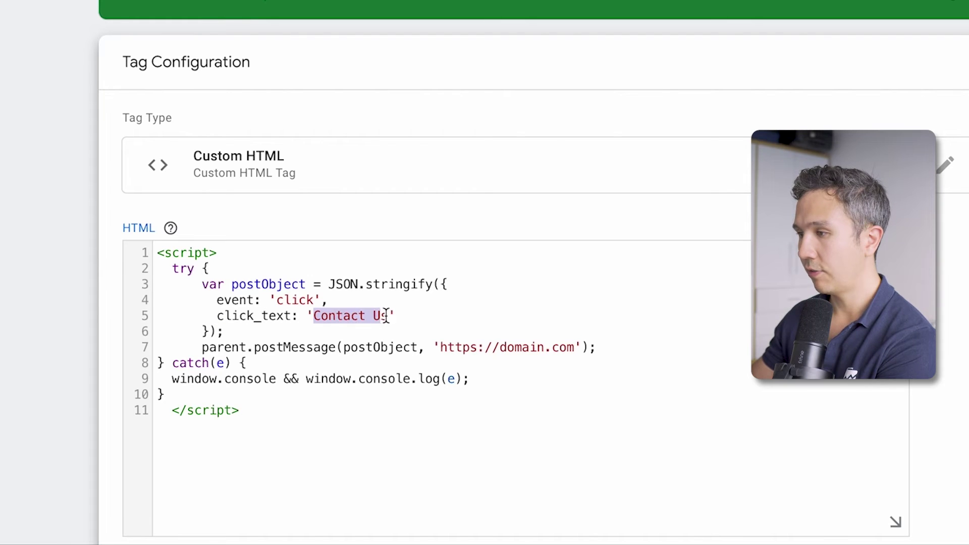
text({{)
key(Return)
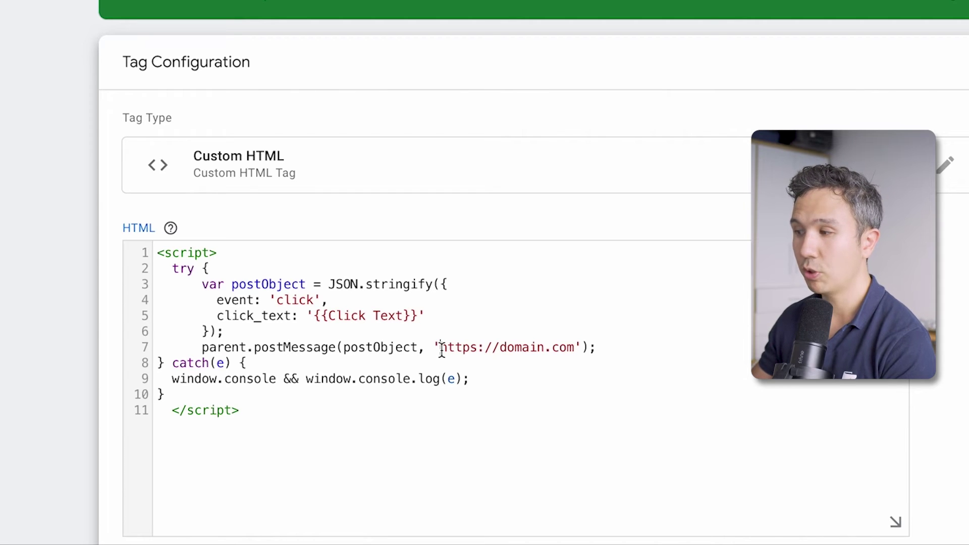
drag(497, 345, 565, 340)
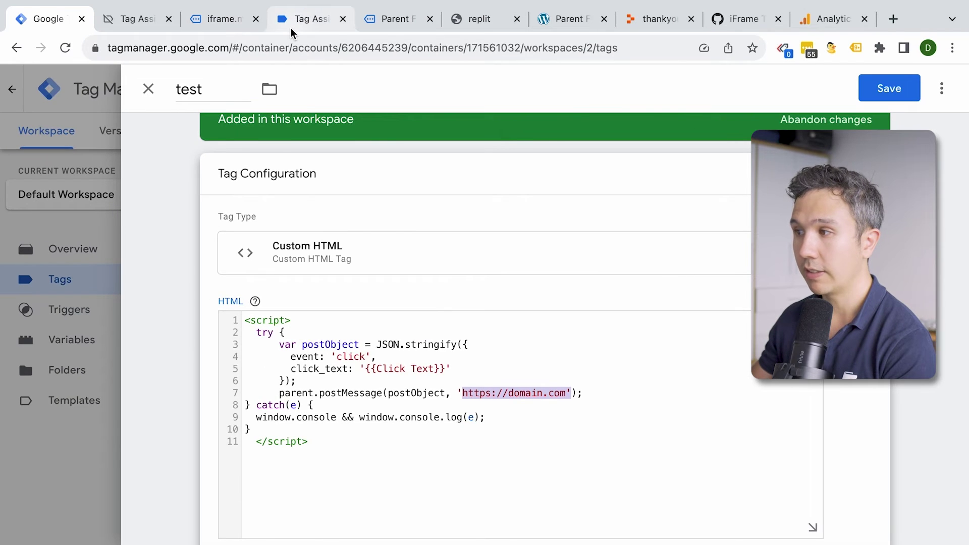
click(290, 29)
click(386, 19)
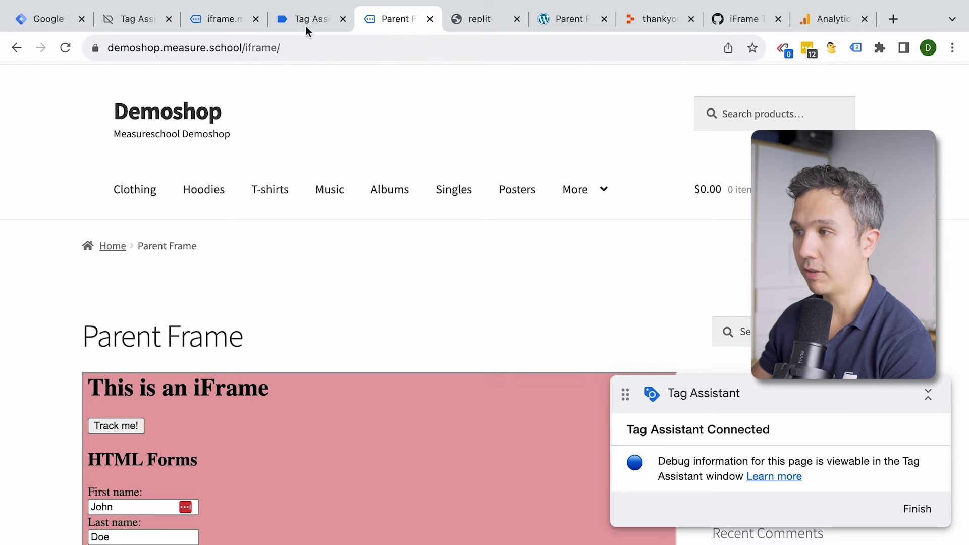
click(131, 49)
key(super+c)
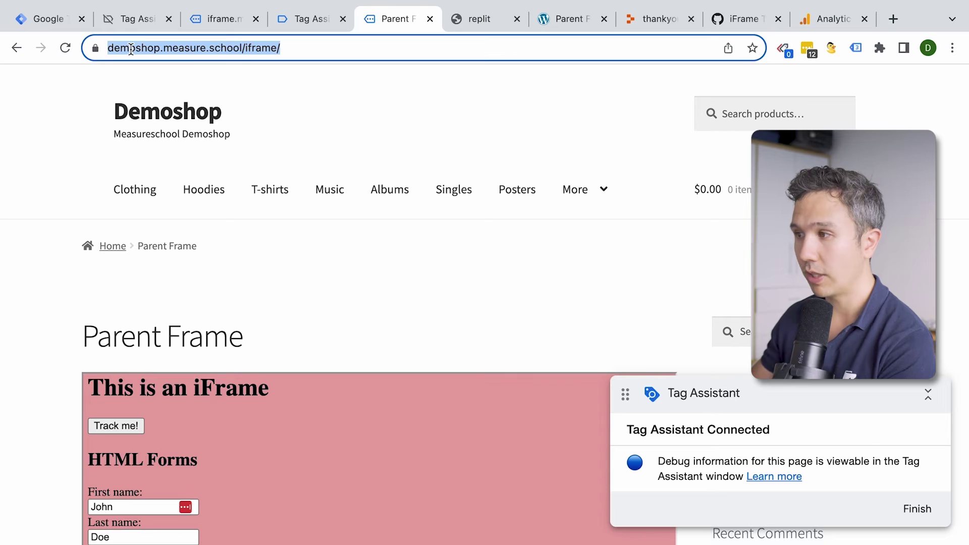
click(52, 20)
key(super+v)
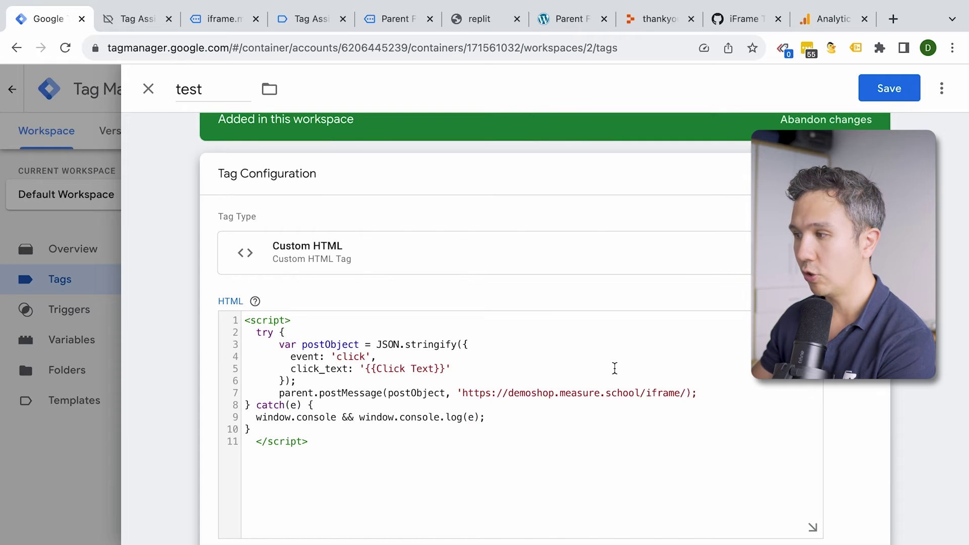
text(')
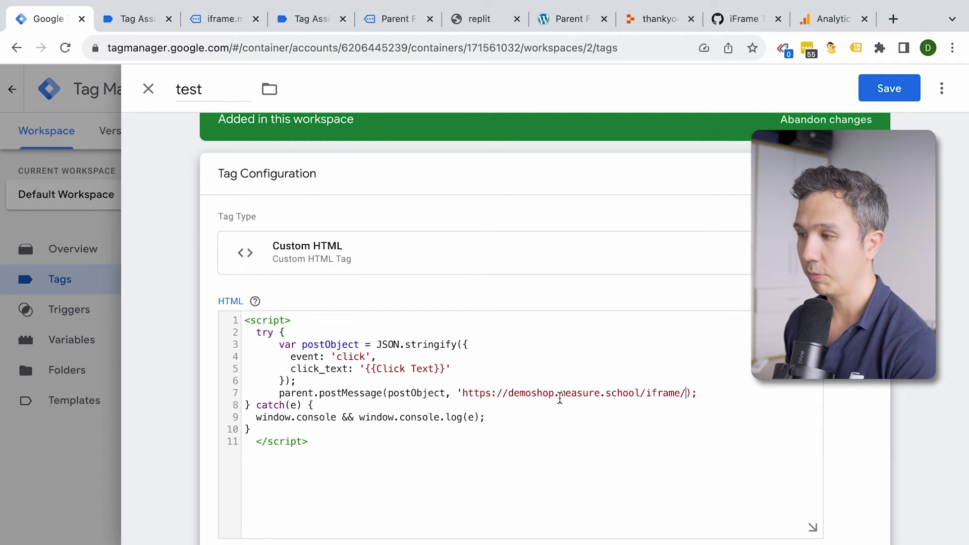
- Rename the tag "cHTML - postMessage Sender - Click", save it, and start a preview of the container
double_click(189, 88)
text(cHTML - postMessage Sender - Click)
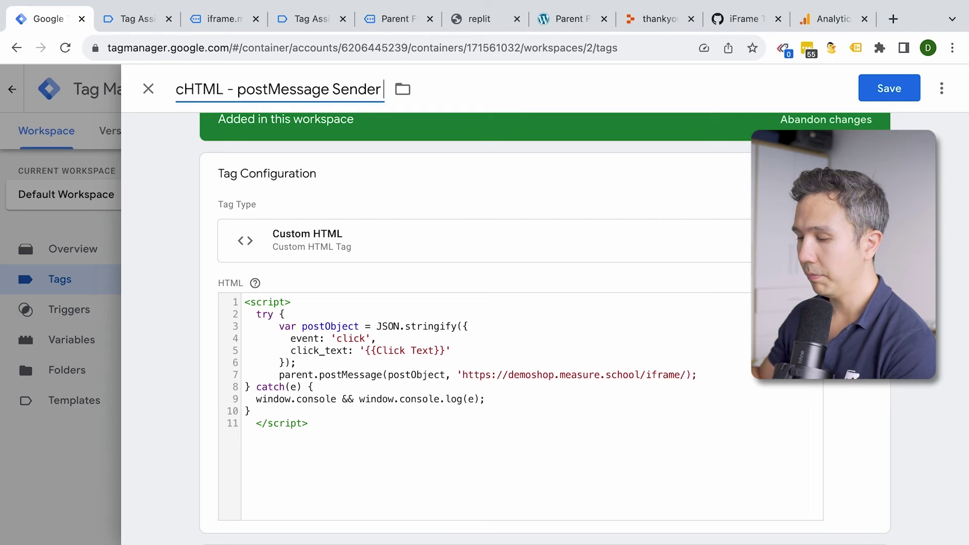
click(876, 87)
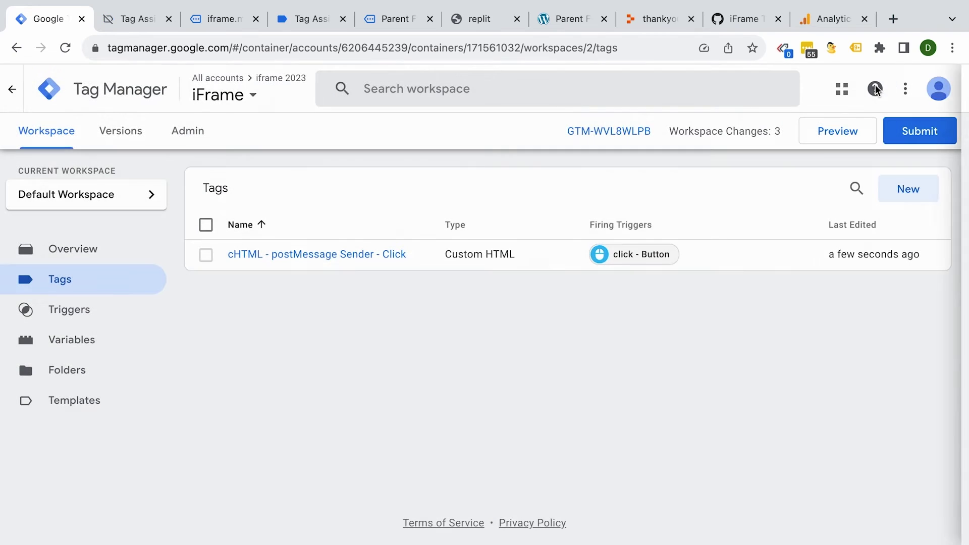
click(841, 130)
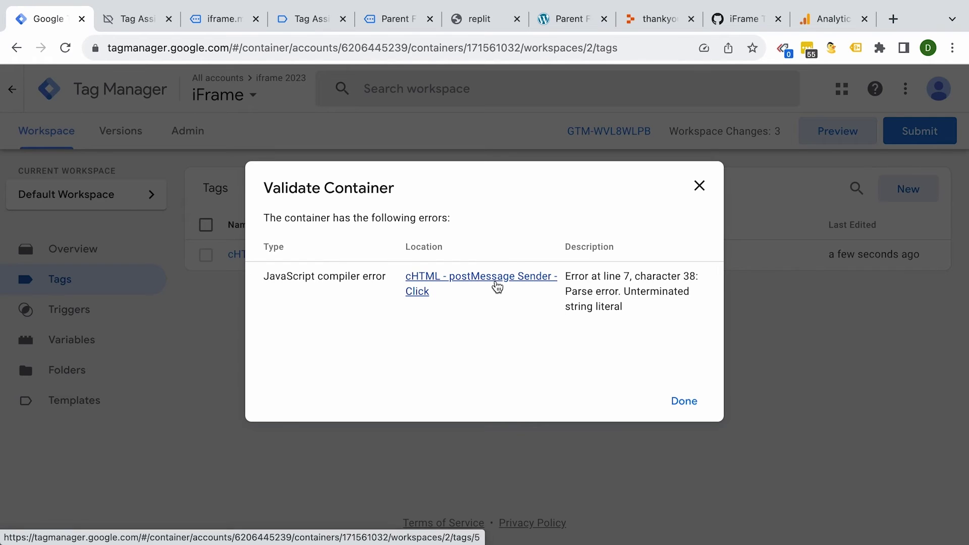
- Reopen the postMessage Sender tag, close the URL string on line 7 with a single quote, and save it
click(497, 286)
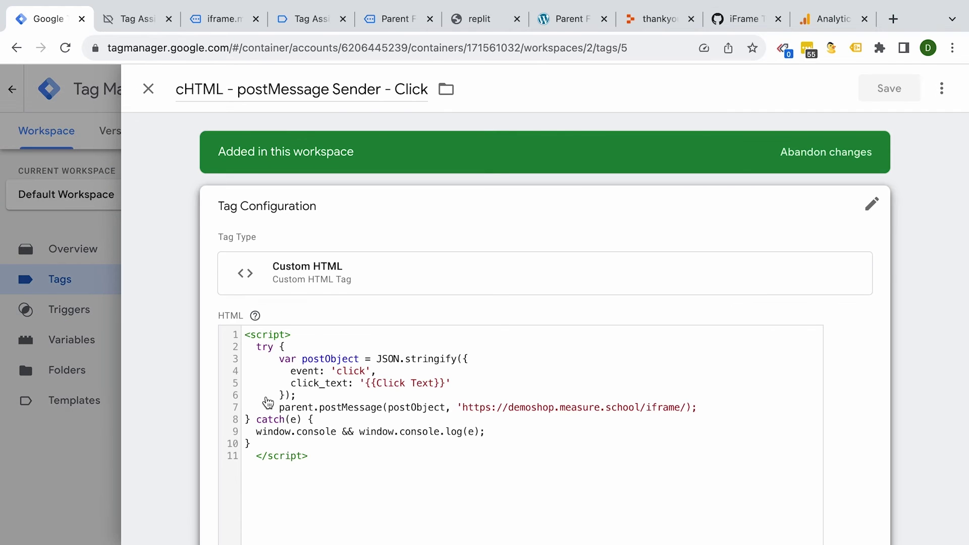
click(459, 413)
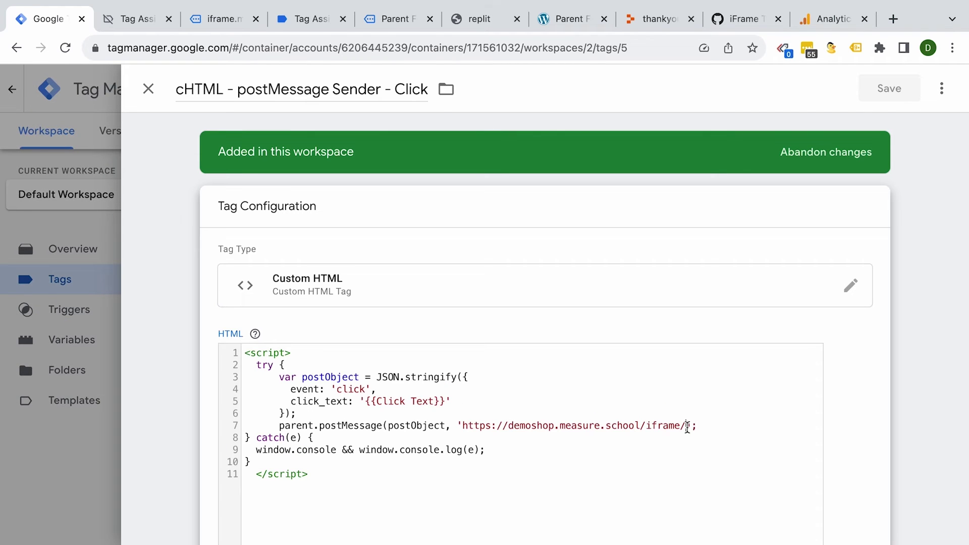
click(882, 95)
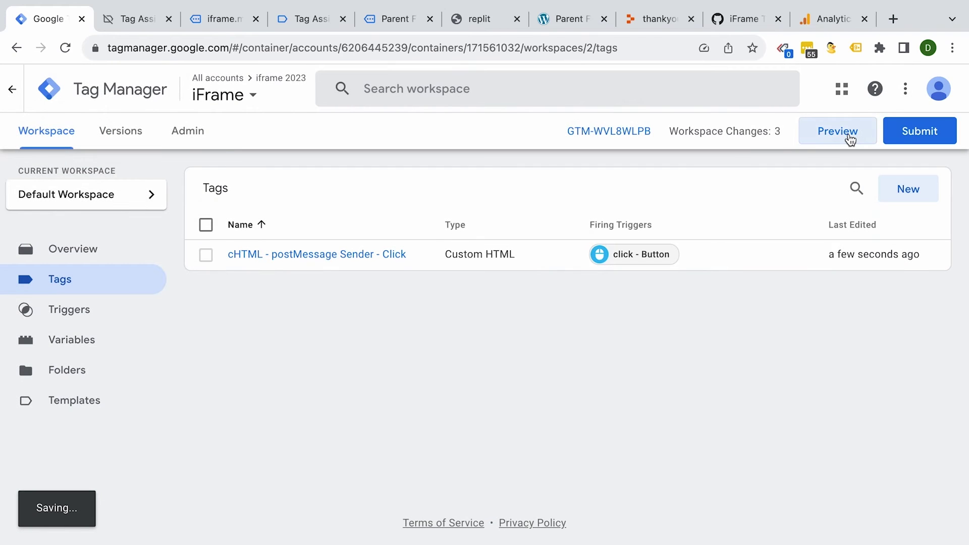
- Preview the iFrame container, trigger the iframe page's Track me! button, and check which tags fired on the resulting Click event
click(851, 135)
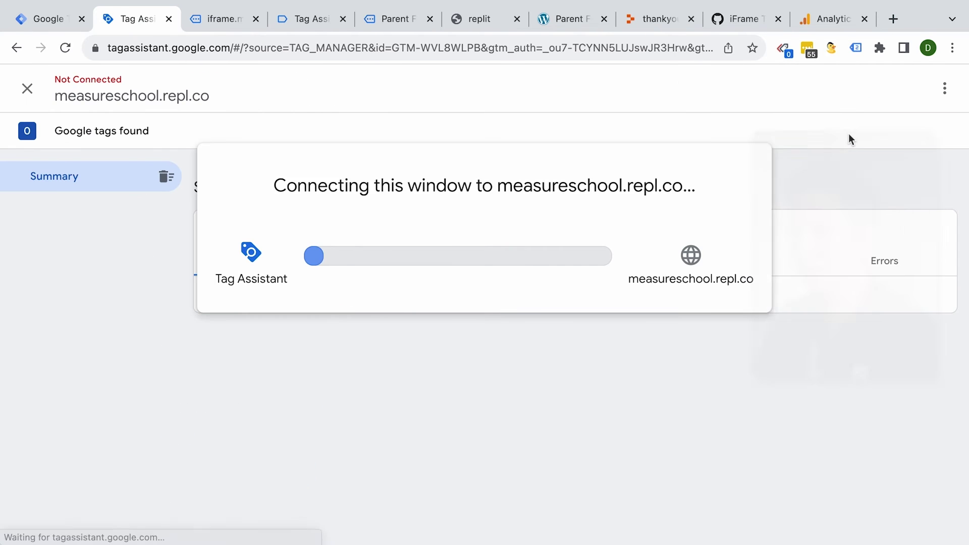
click(485, 351)
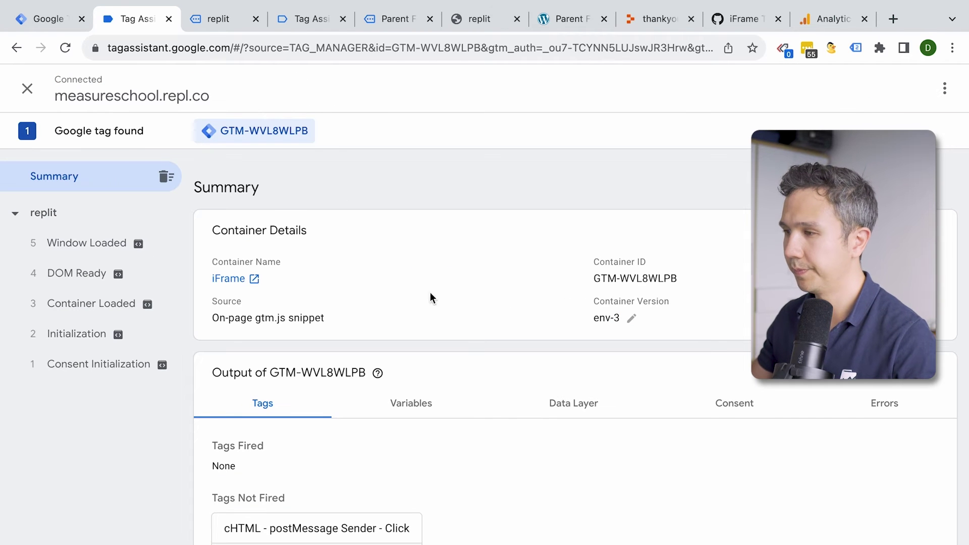
click(210, 20)
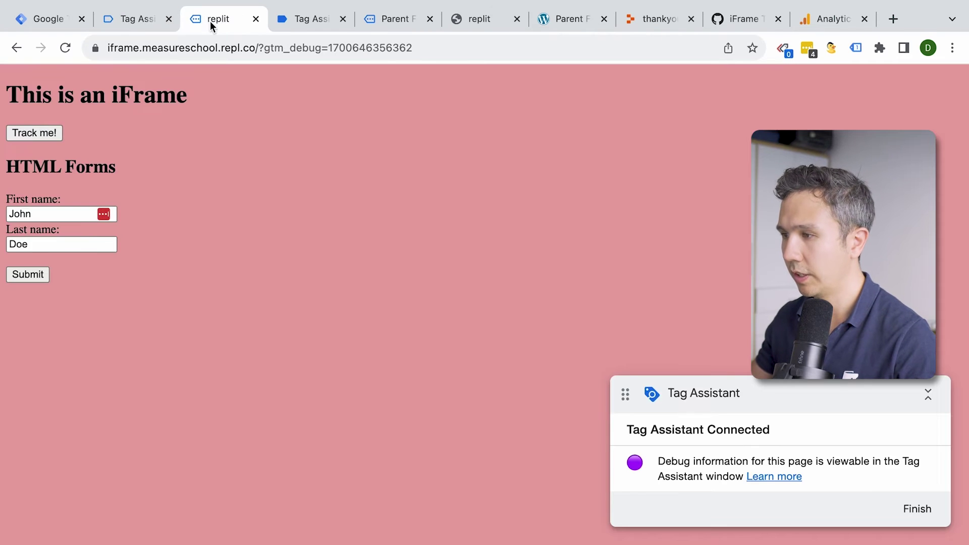
click(34, 133)
click(134, 18)
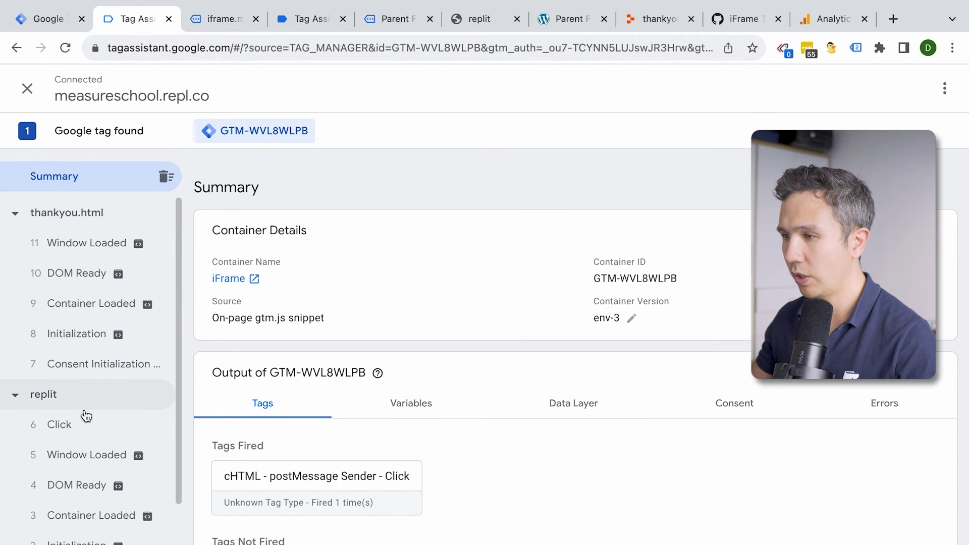
click(81, 434)
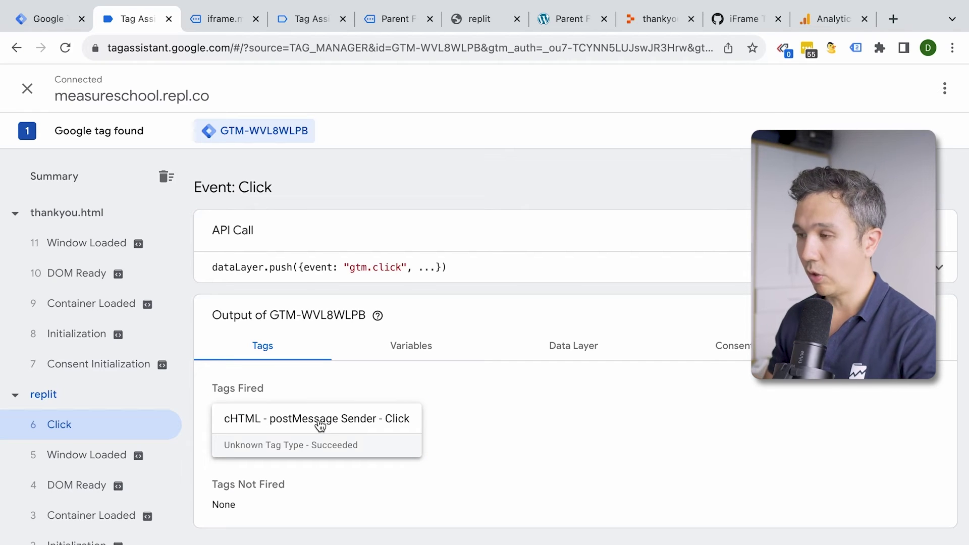
- View the Parent Frame page and its container's debug session in Tag Assistant
click(388, 26)
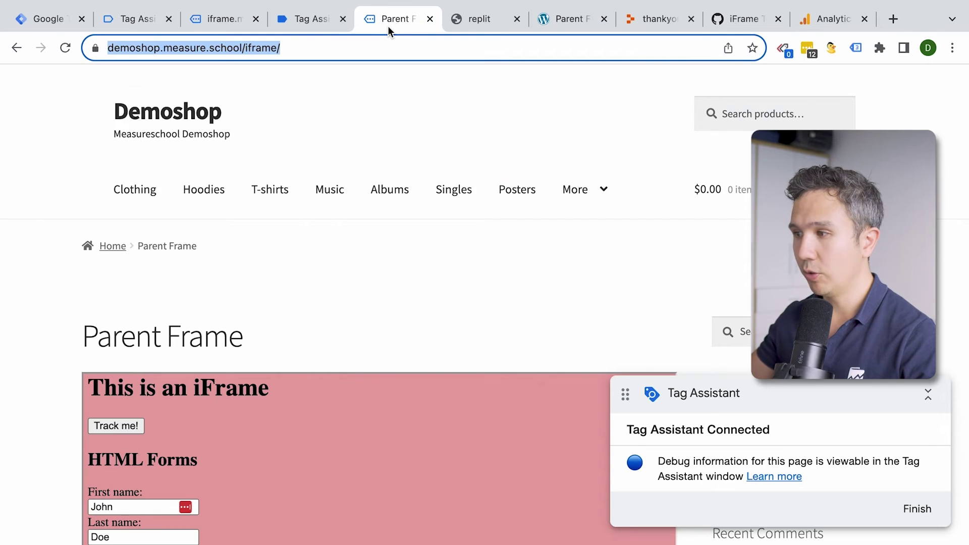
click(310, 20)
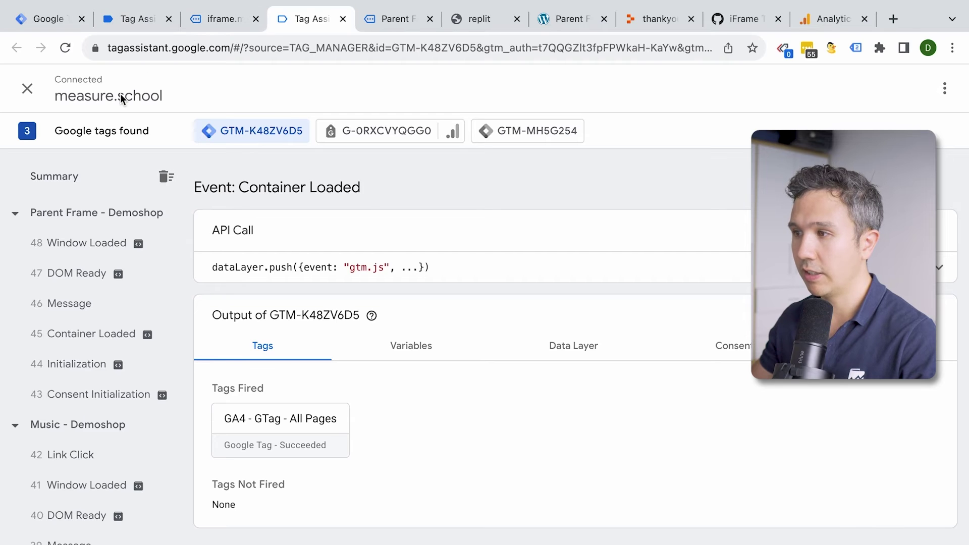
click(218, 19)
click(306, 19)
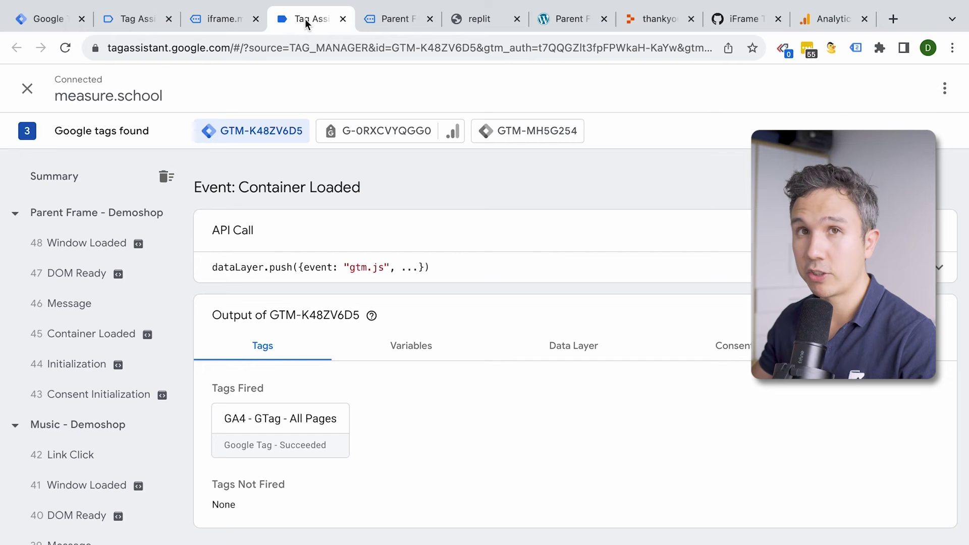
- Close the iFrame container's Tag Assistant and preview page tabs, and open the tag list of the parent Frame container
click(50, 21)
click(169, 19)
click(152, 18)
click(244, 97)
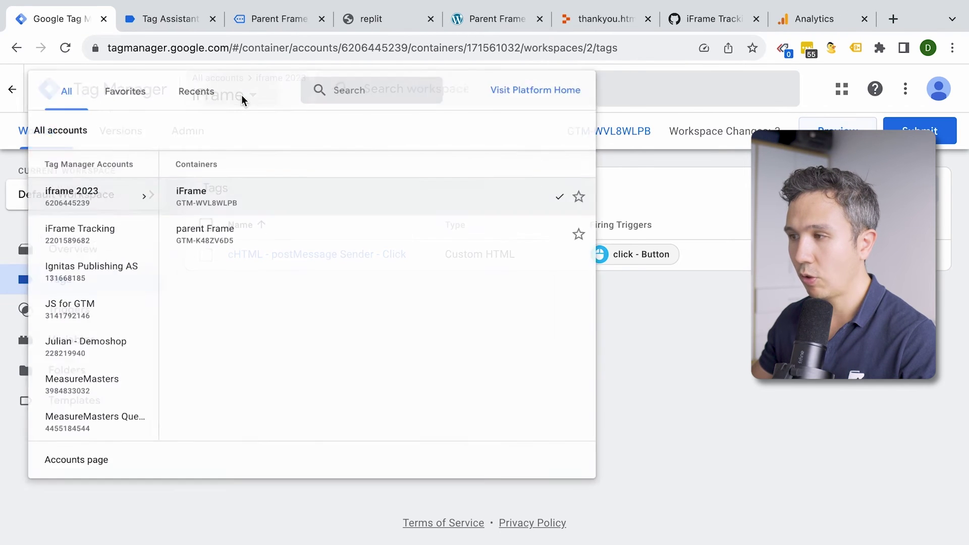
click(216, 261)
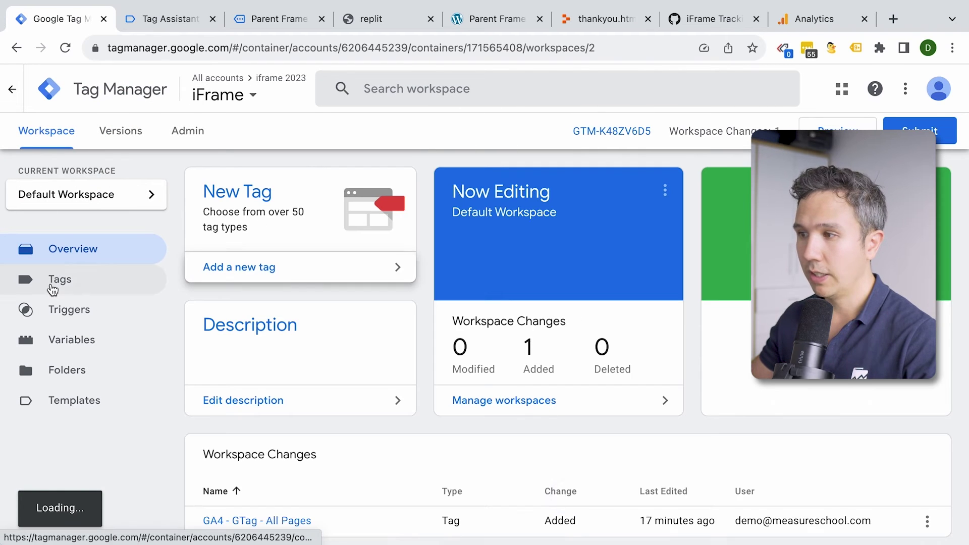
click(44, 290)
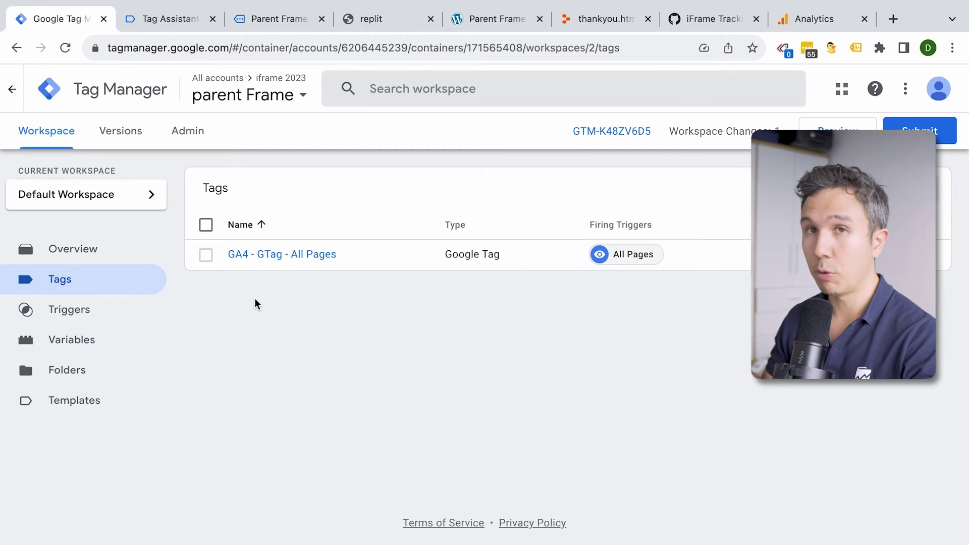
- Create a new tag of type Custom HTML in the parent Frame container
click(889, 188)
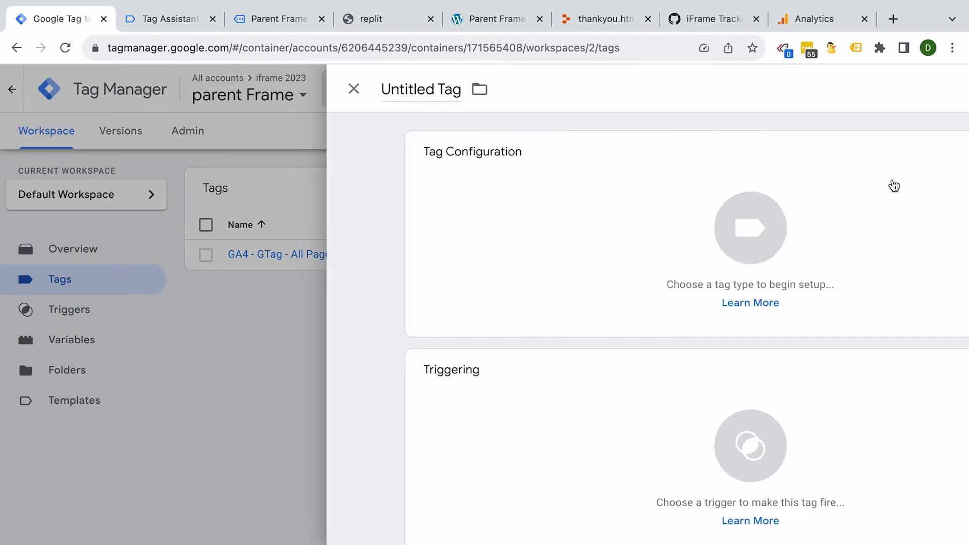
click(713, 284)
scroll(713, 284, down, 5)
click(584, 315)
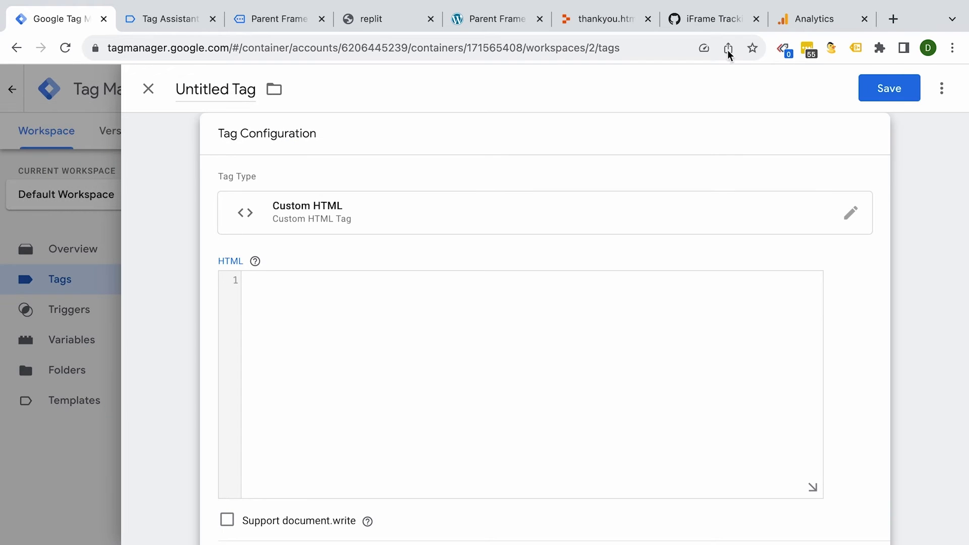
- Copy the full postMessage Listener script from the GitHub gist into the tag's HTML and name the tag "cHTML - PostMessage Listener - Iframe"
click(707, 20)
scroll(433, 313, up, 8)
scroll(382, 335, down, 2)
drag(257, 442, 159, 289)
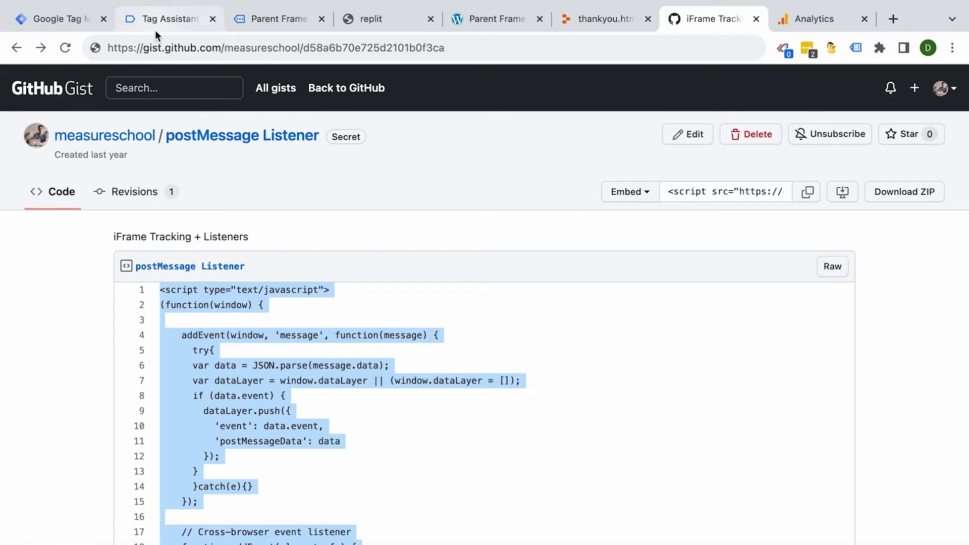
click(156, 30)
click(67, 24)
key(ctrl+v)
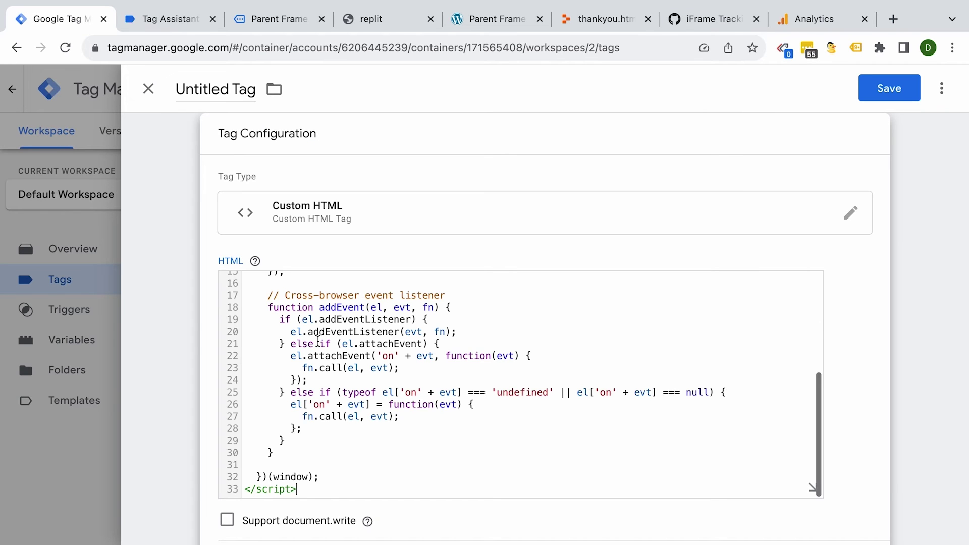
click(216, 89)
text(cHTML - PostMessage Listener - Iframe)
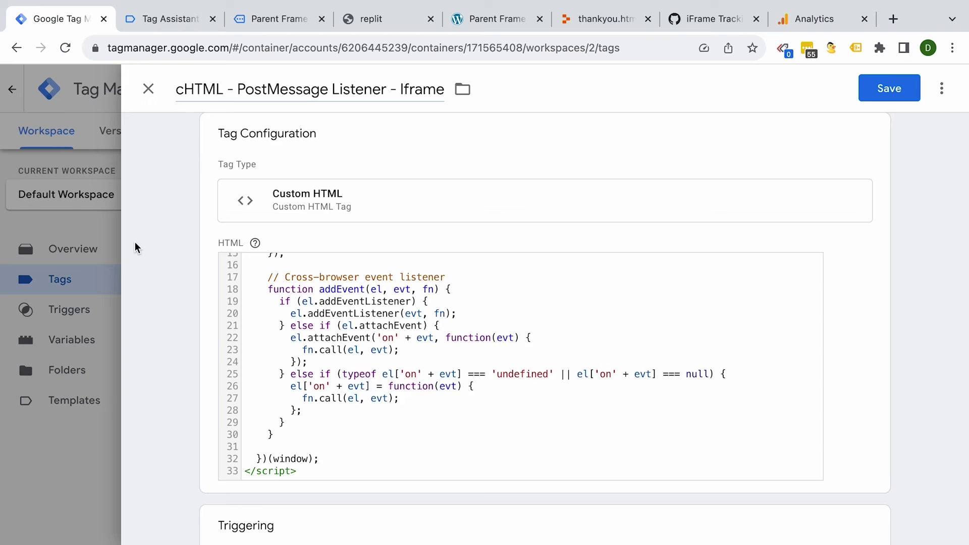
- Create a Page View trigger for the tag that fires on some page views where Page Path contains "iframe"
scroll(334, 383, down, 3)
click(333, 384)
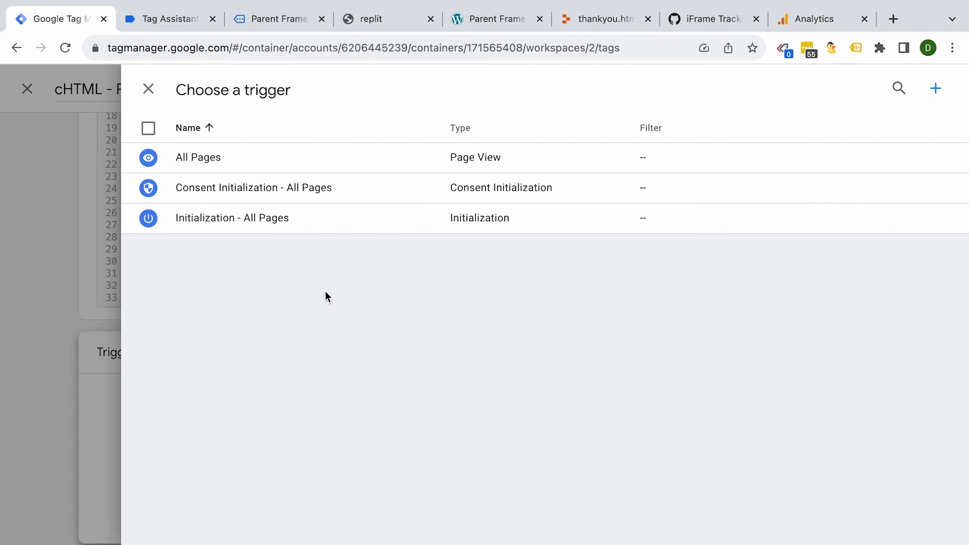
click(935, 90)
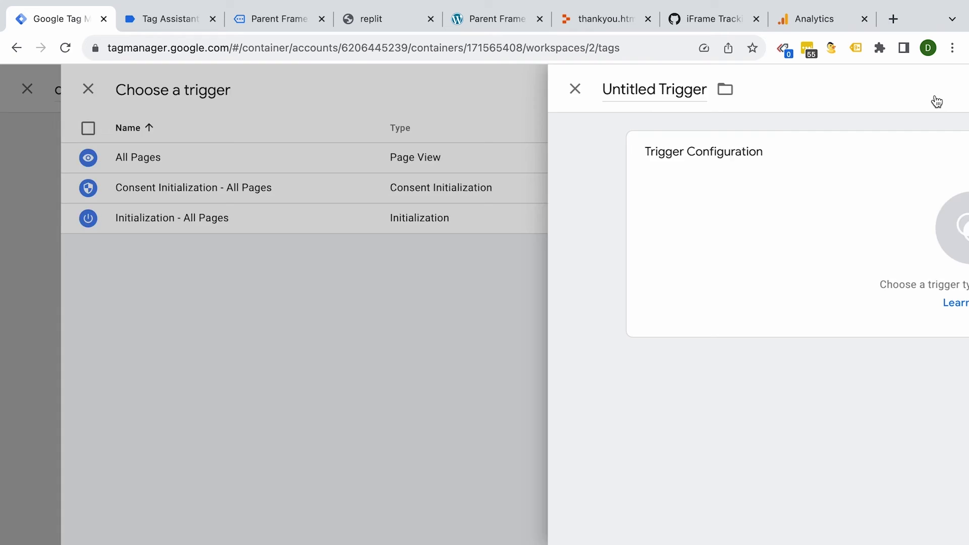
click(545, 227)
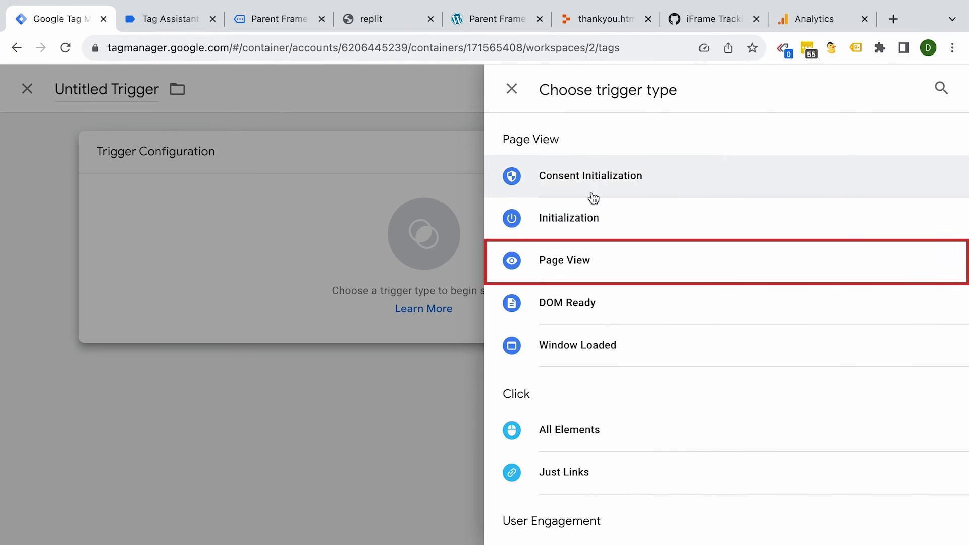
click(573, 262)
click(366, 310)
click(296, 356)
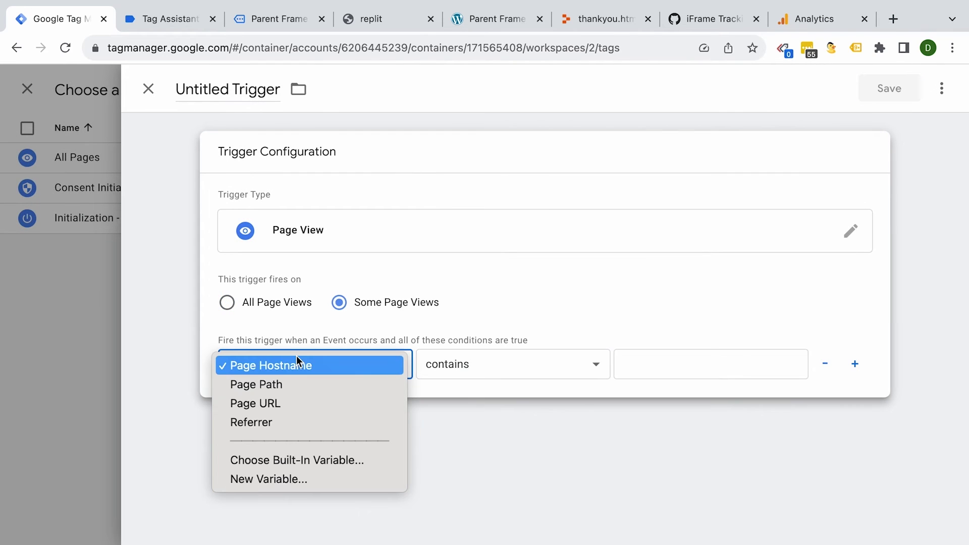
click(282, 384)
click(677, 369)
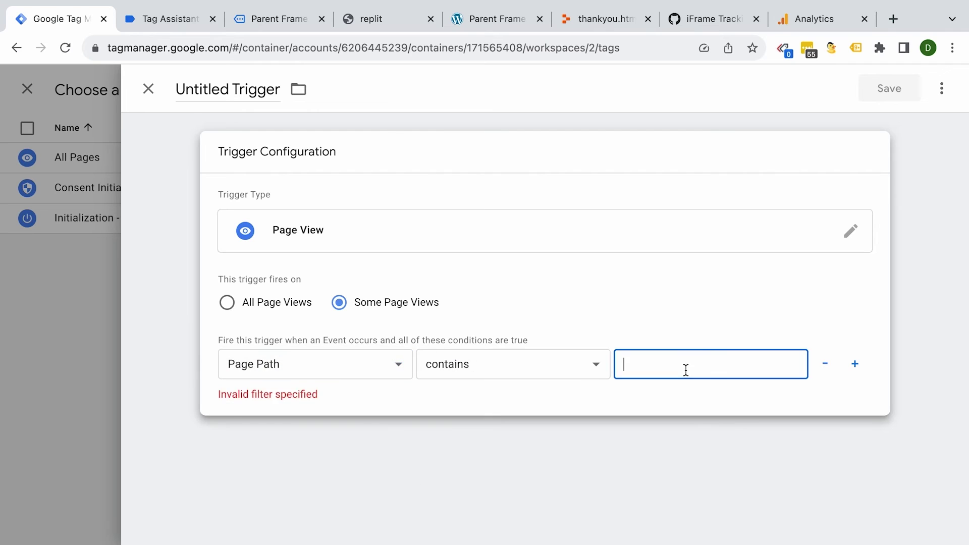
text(iframe)
- Name the trigger "pv - iframe" and save both the trigger and the PostMessage Listener tag
click(226, 86)
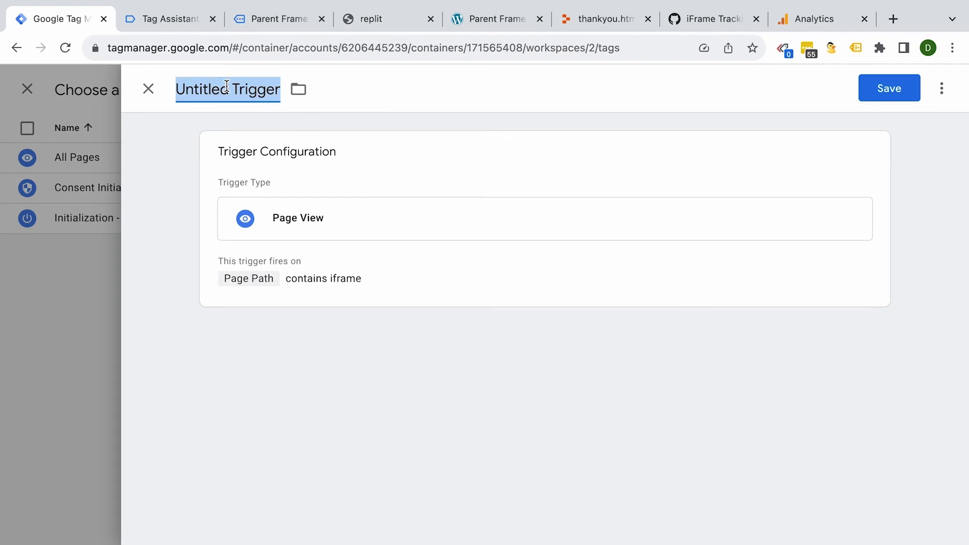
text(pv - iframe)
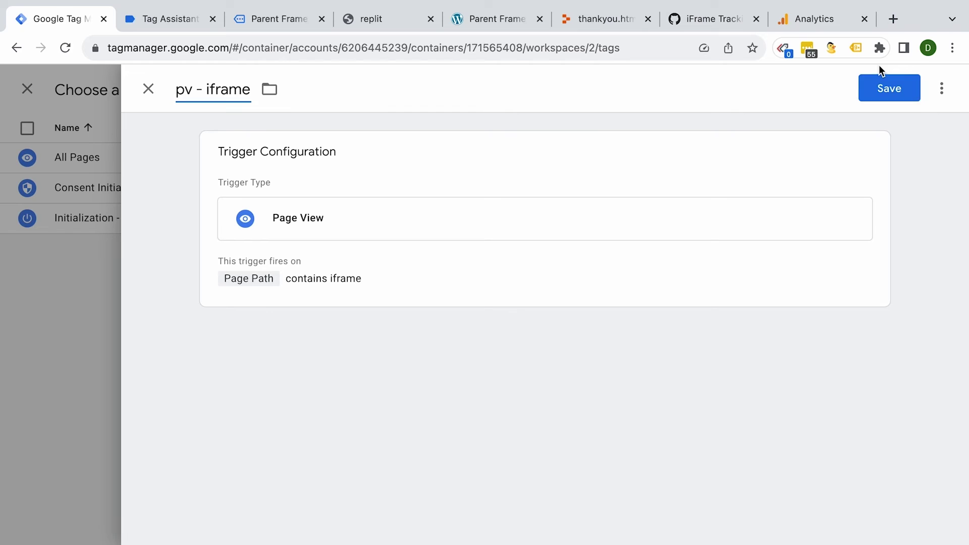
click(889, 86)
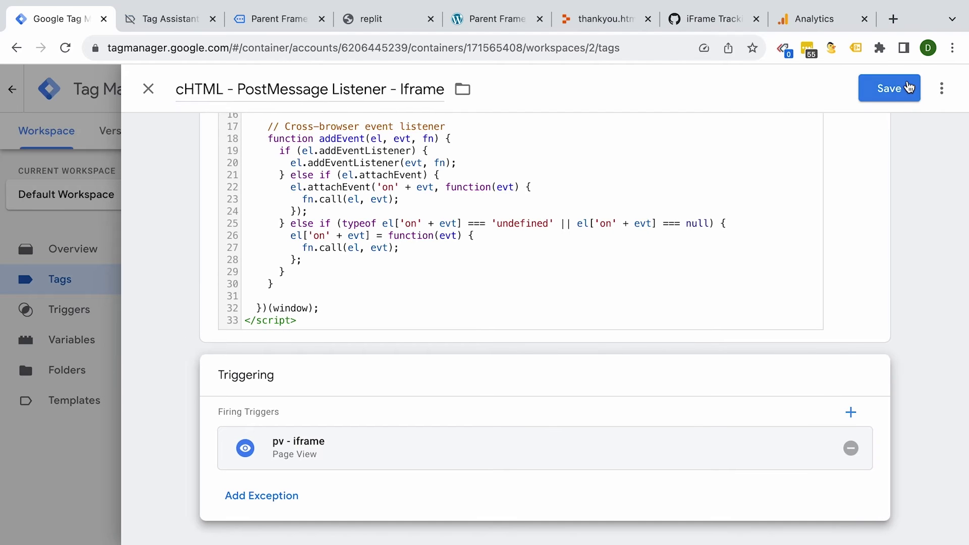
click(896, 92)
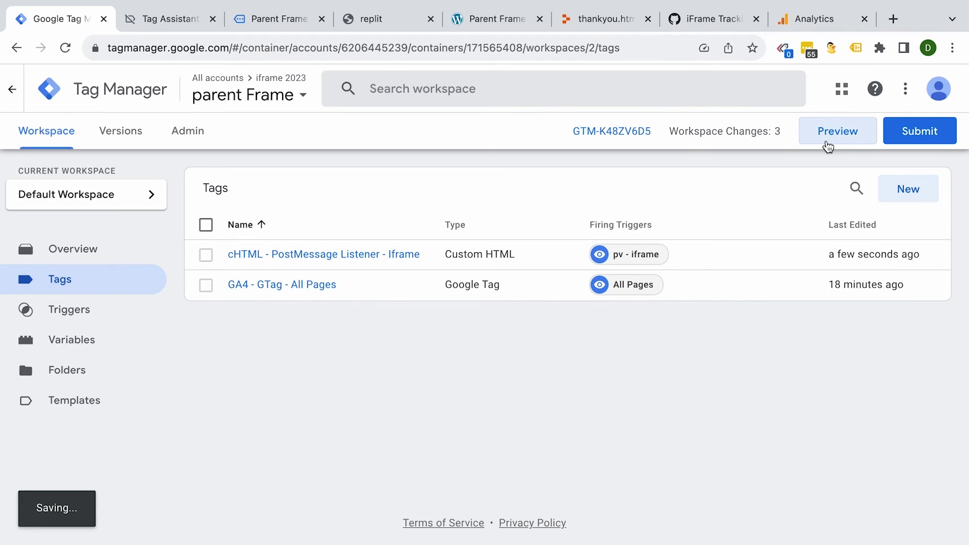
- Preview the parent Frame container and check which tags fired on the Parent Frame page's Container Loaded event
click(828, 145)
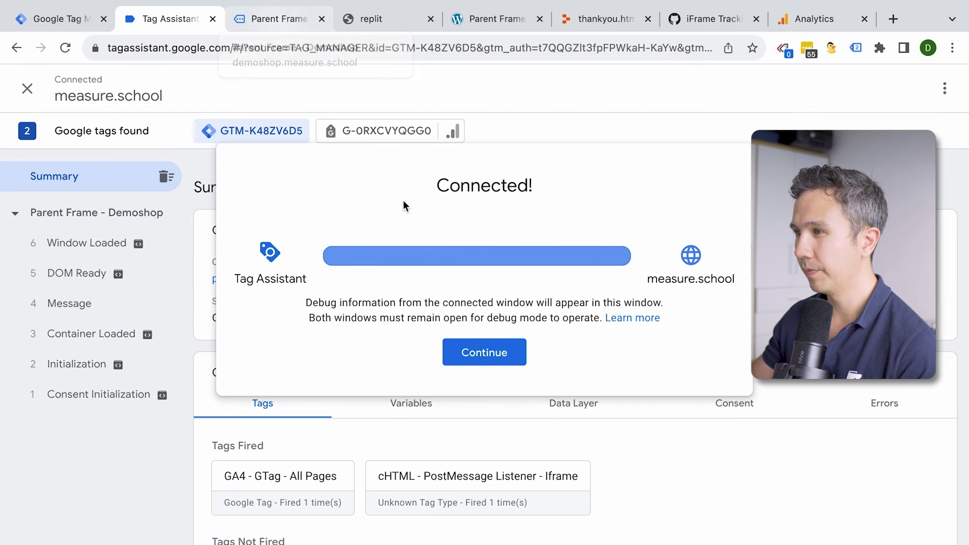
click(484, 352)
click(249, 21)
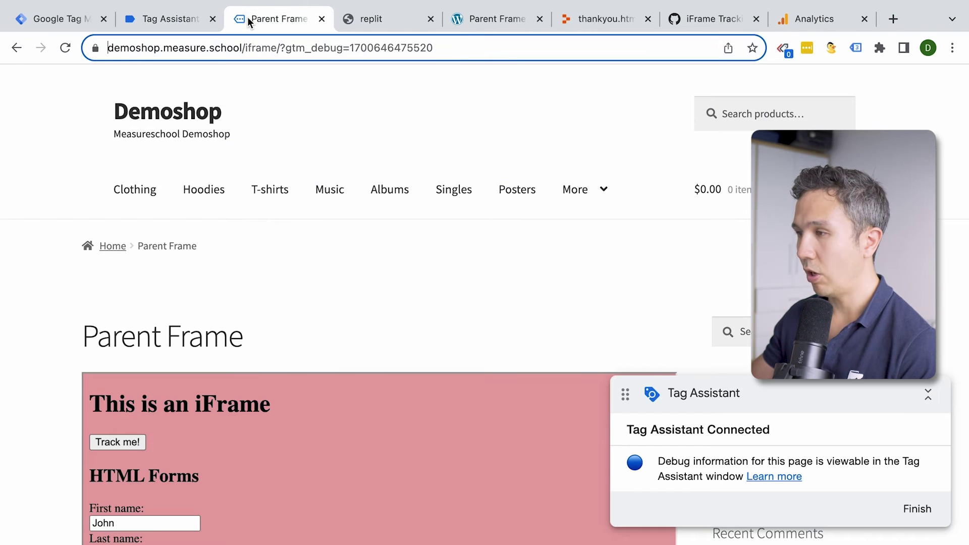
click(187, 24)
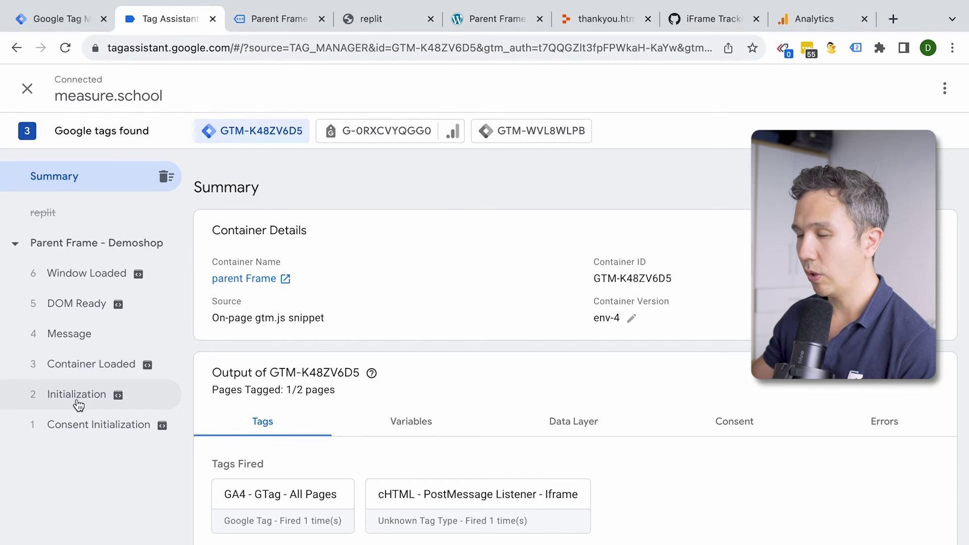
click(69, 356)
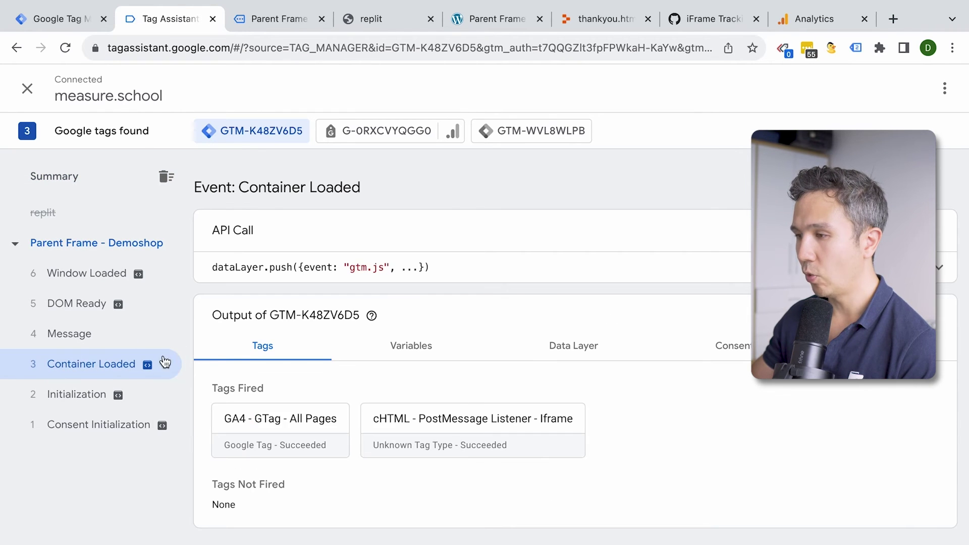
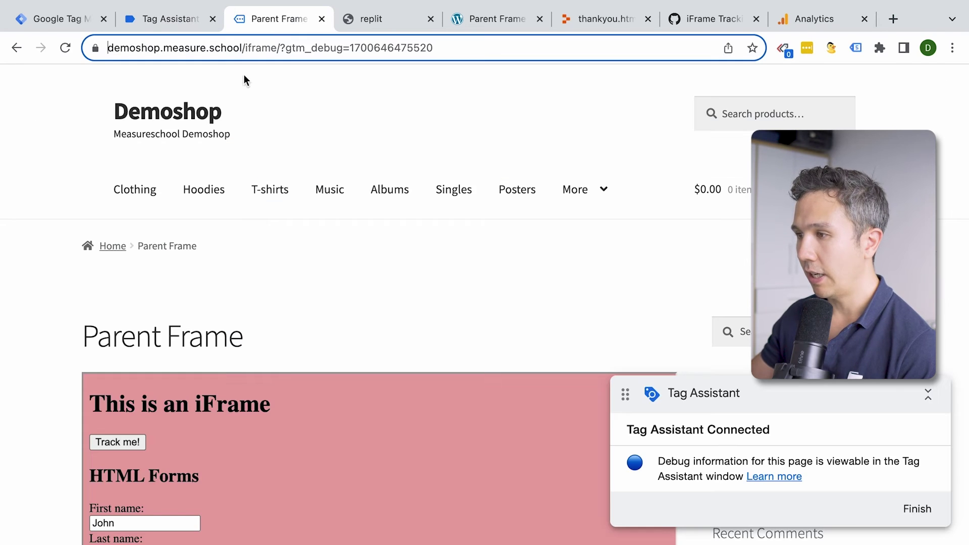
- Trigger the embedded iframe's Track me! button and inspect the Message and Outbound Clicks events in Tag Assistant
scroll(60, 271, down, 4)
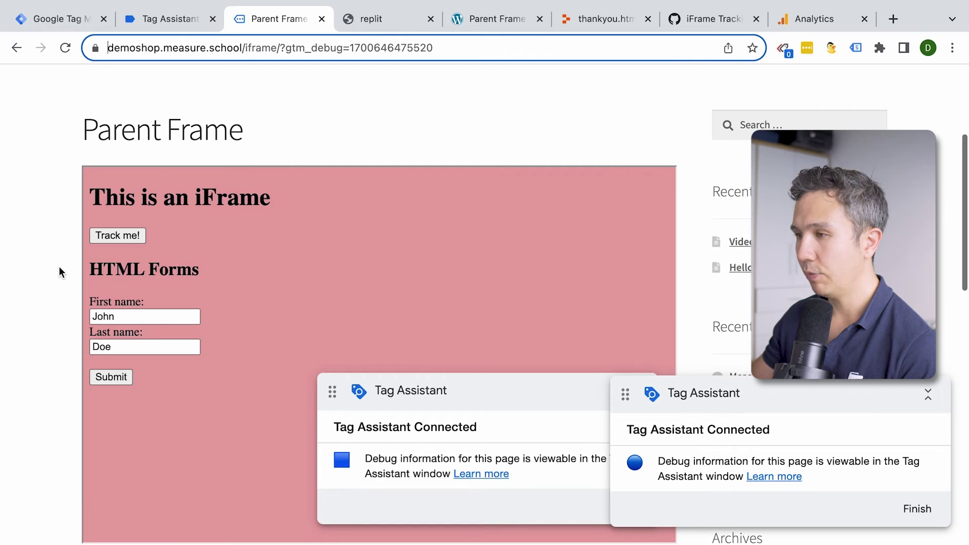
click(119, 235)
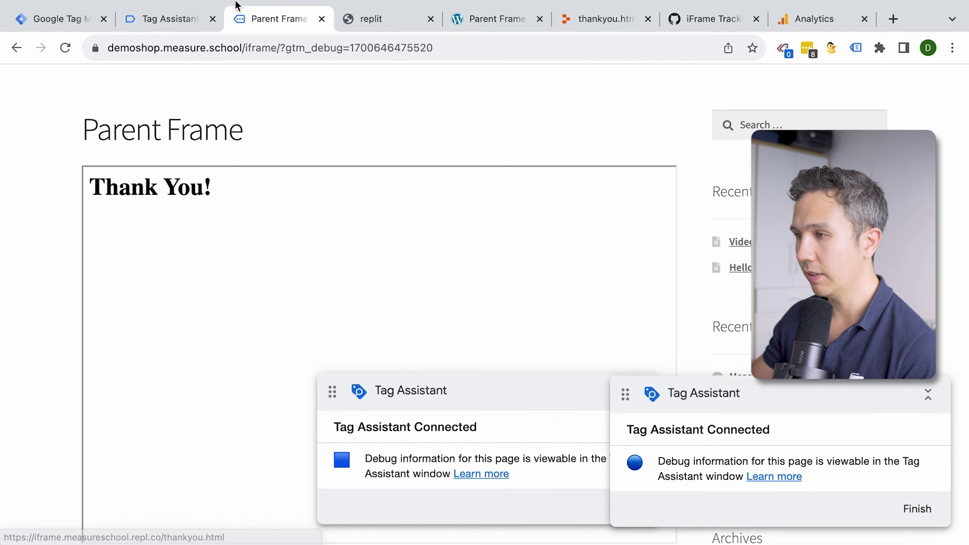
click(184, 25)
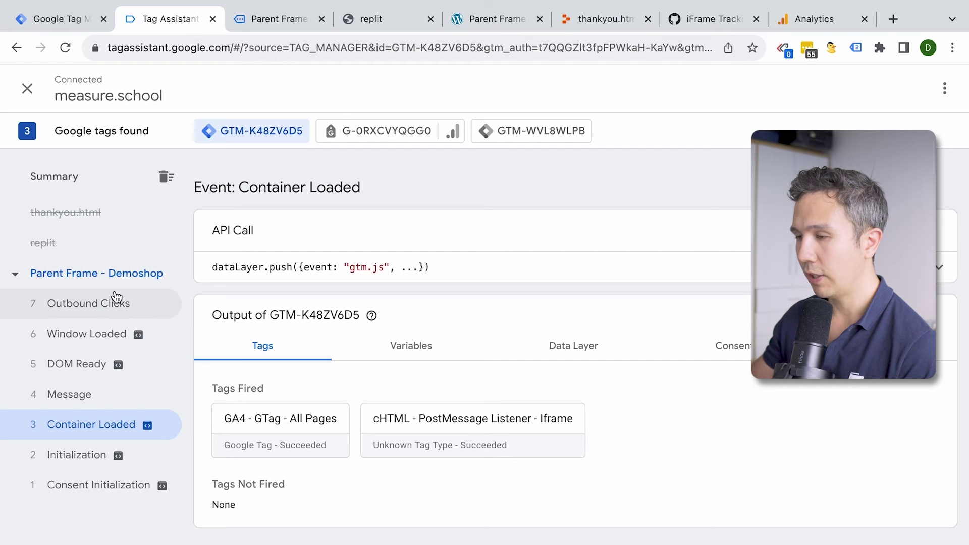
click(70, 395)
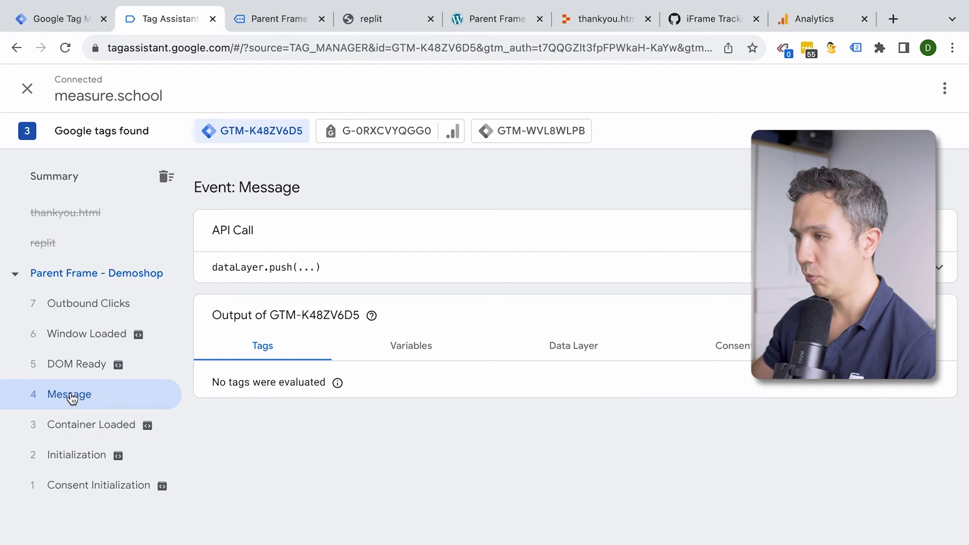
click(323, 267)
click(59, 304)
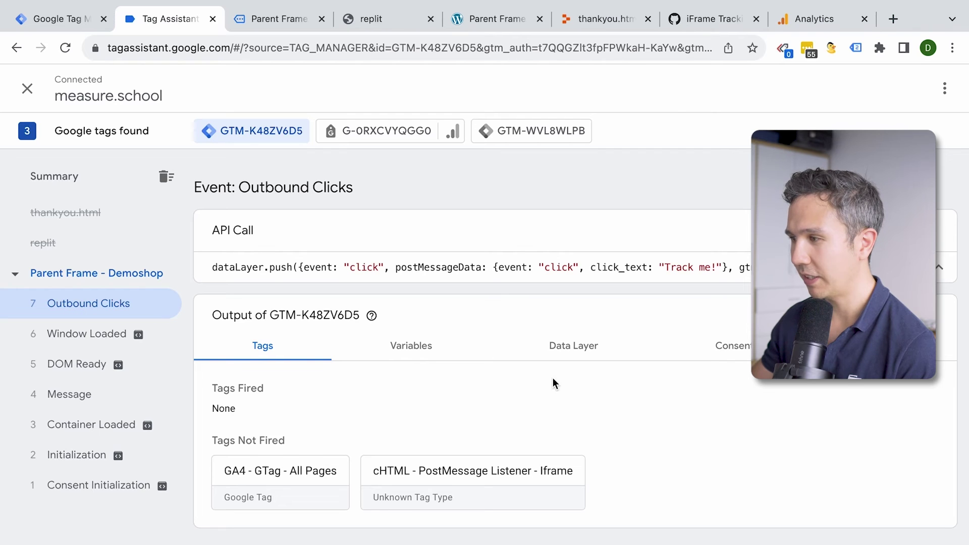
- Check the Outbound Clicks event's data layer values and start a Google Analytics: GA4 Event tag in the parent Frame container
click(559, 353)
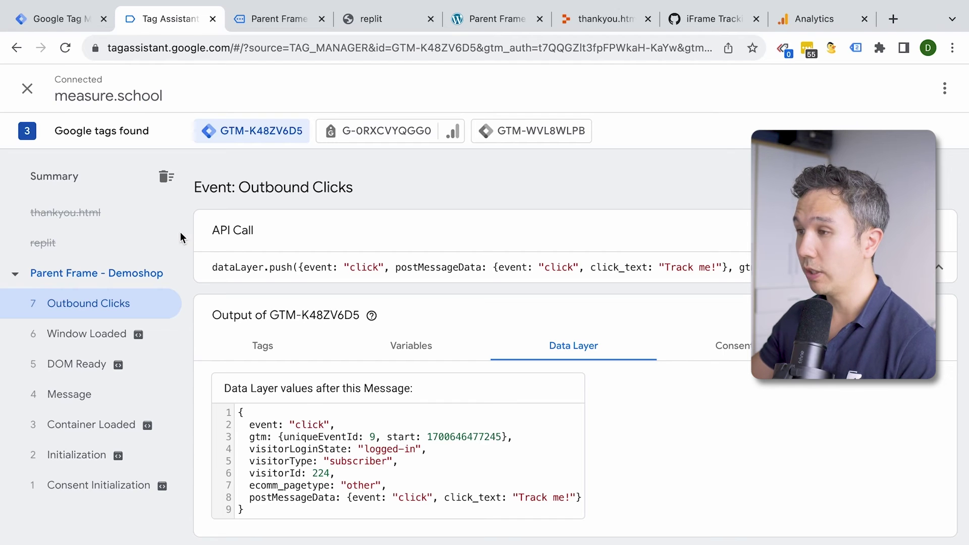
click(56, 21)
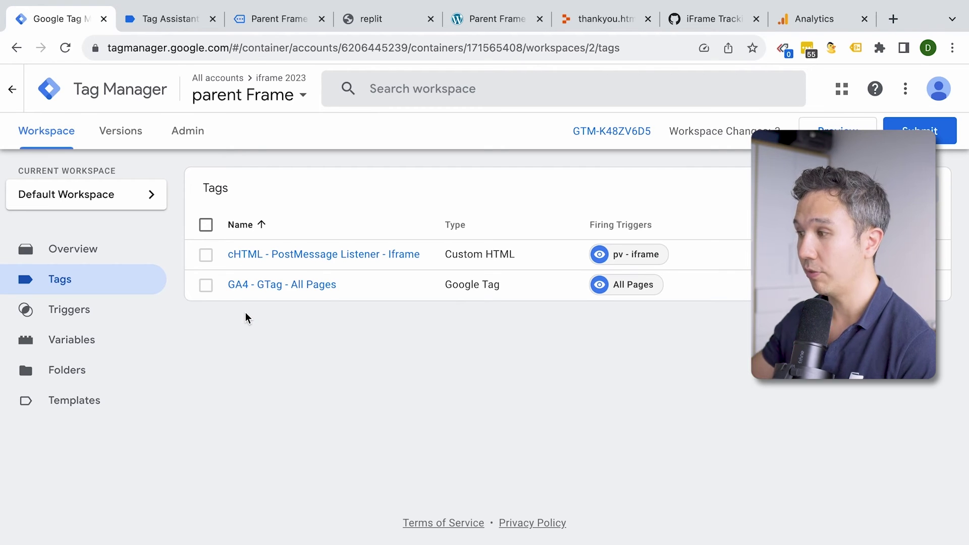
click(904, 202)
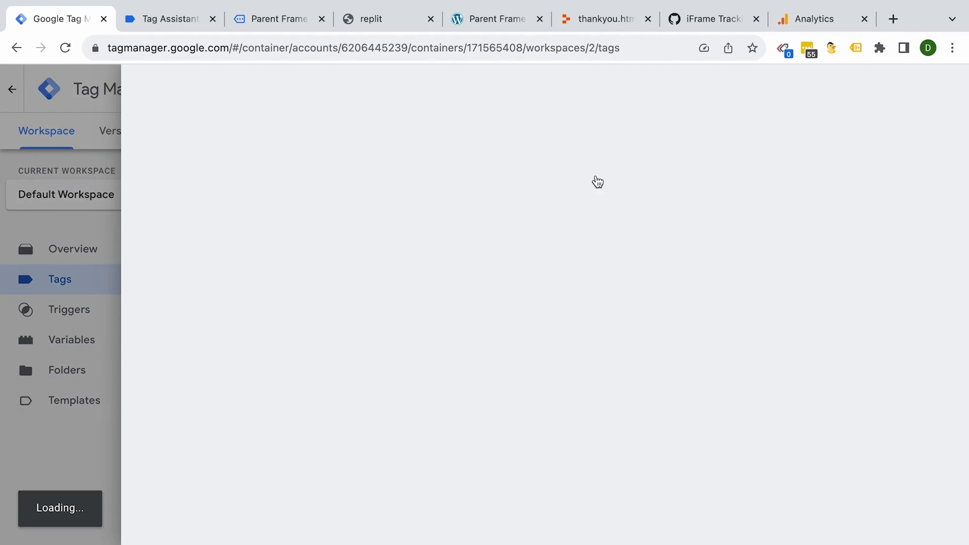
click(532, 260)
click(612, 227)
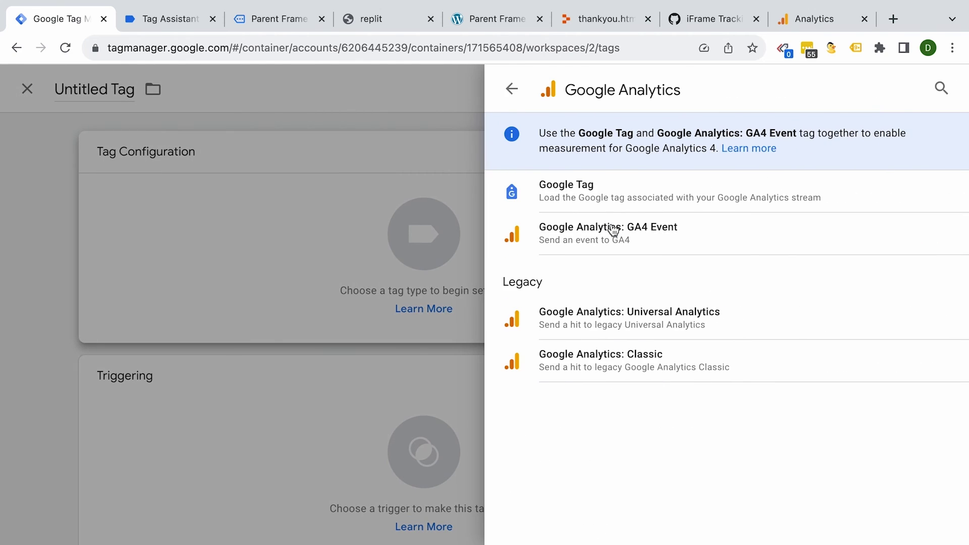
click(611, 233)
- Set the GA4 event tag's Measurement ID to G-0RXCVYQGG0 and its event name to "click"
click(314, 295)
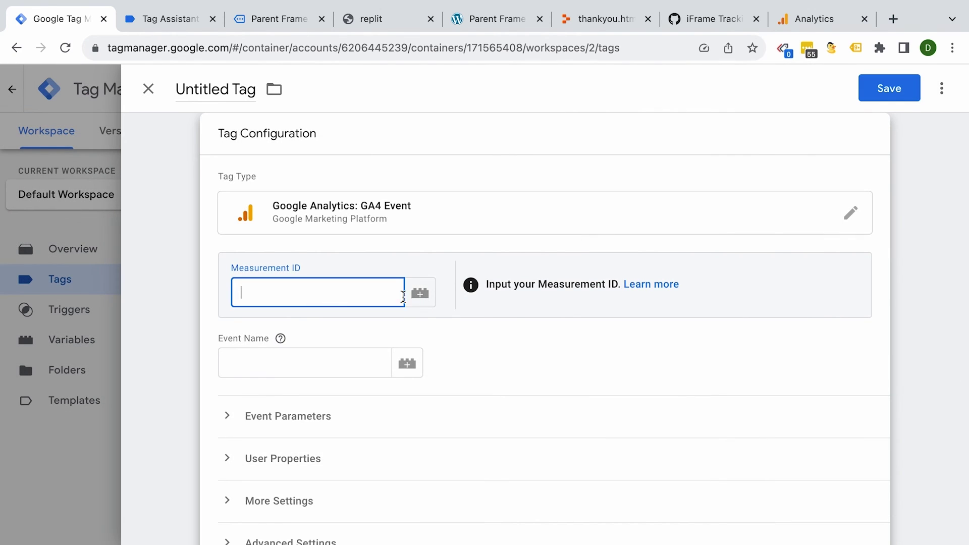
text(G-0RXCVYQGG0)
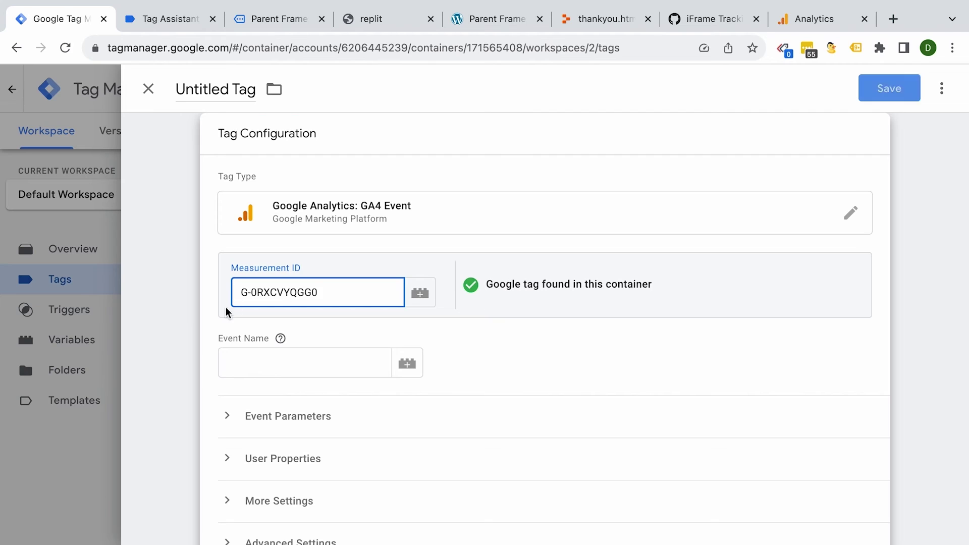
click(193, 331)
click(292, 283)
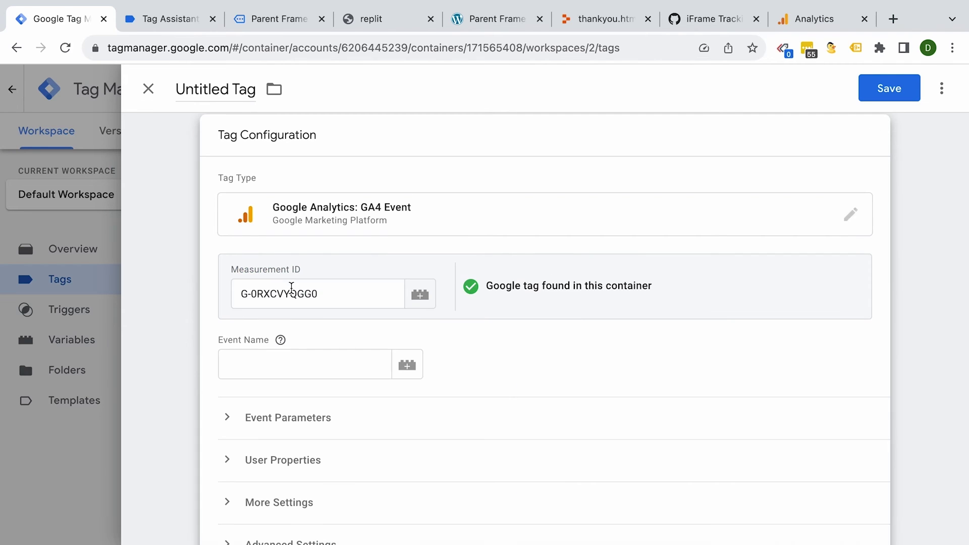
click(264, 369)
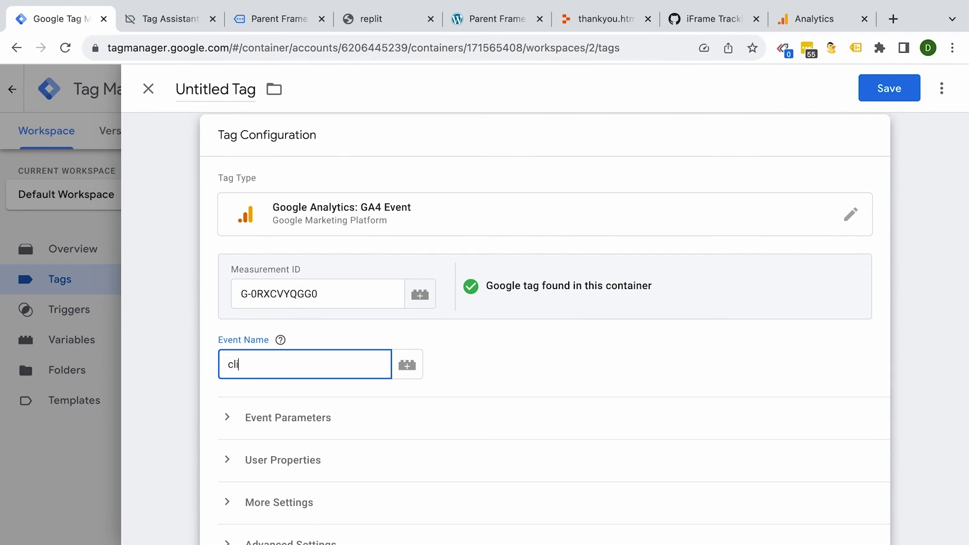
- Add a user property named "click_text" to the GA4 event tag
click(268, 433)
scroll(207, 423, down, 3)
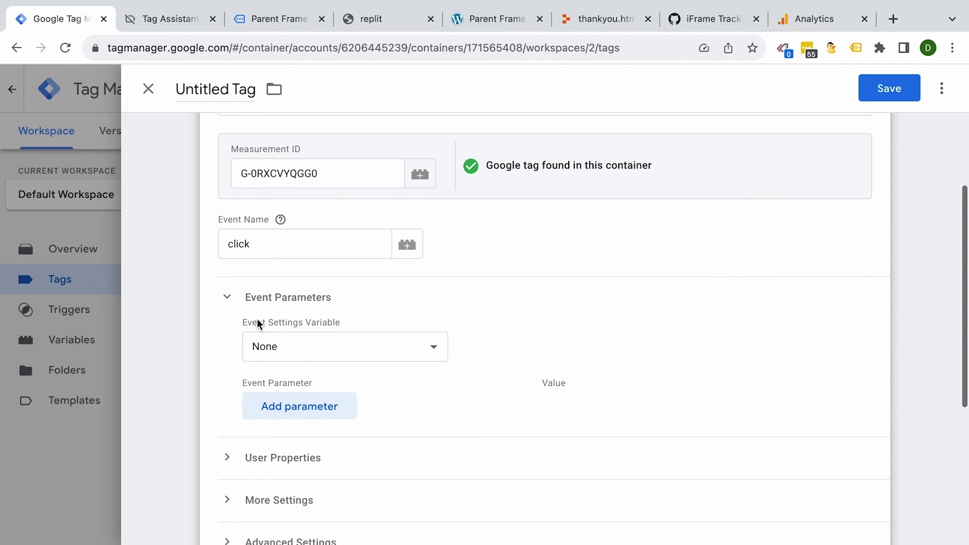
click(261, 314)
click(283, 339)
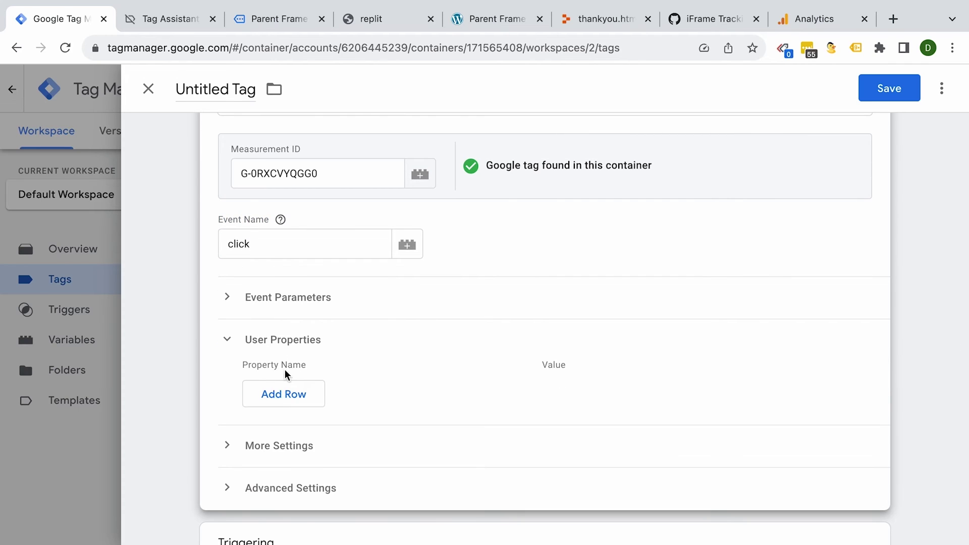
click(276, 389)
text(click_text)
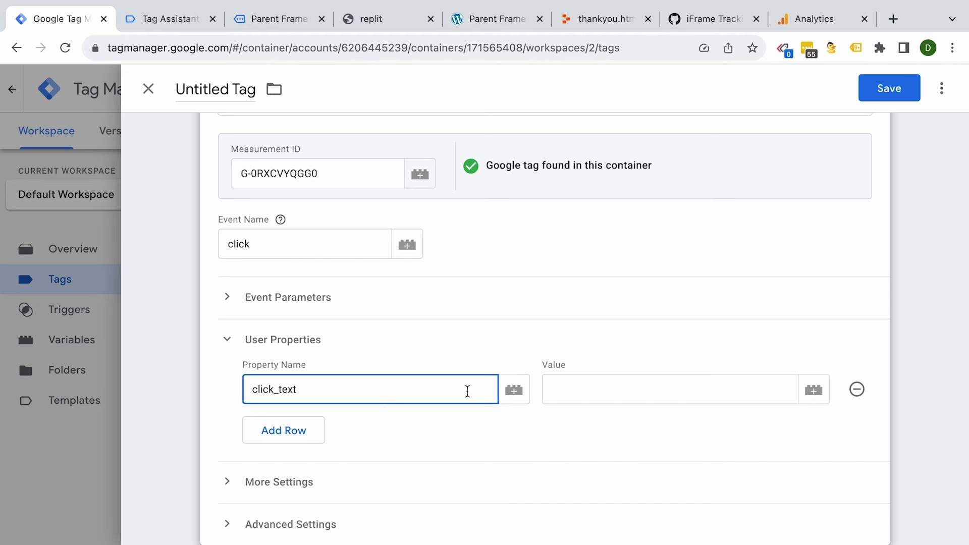
click(590, 392)
- Create a Data Layer Variable for the click_text property's value that reads "postMessageData.click_text", checking the key path in Tag Assistant
click(813, 389)
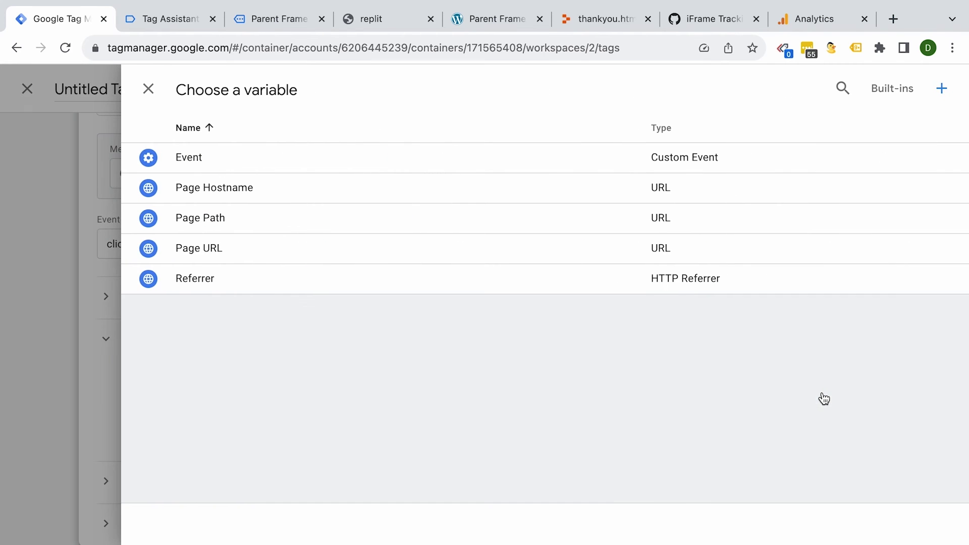
click(170, 29)
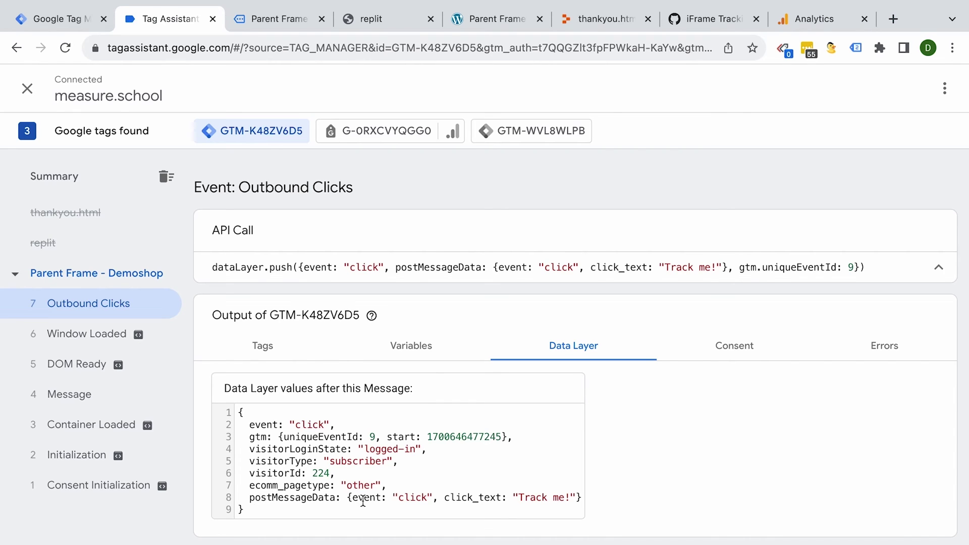
click(78, 25)
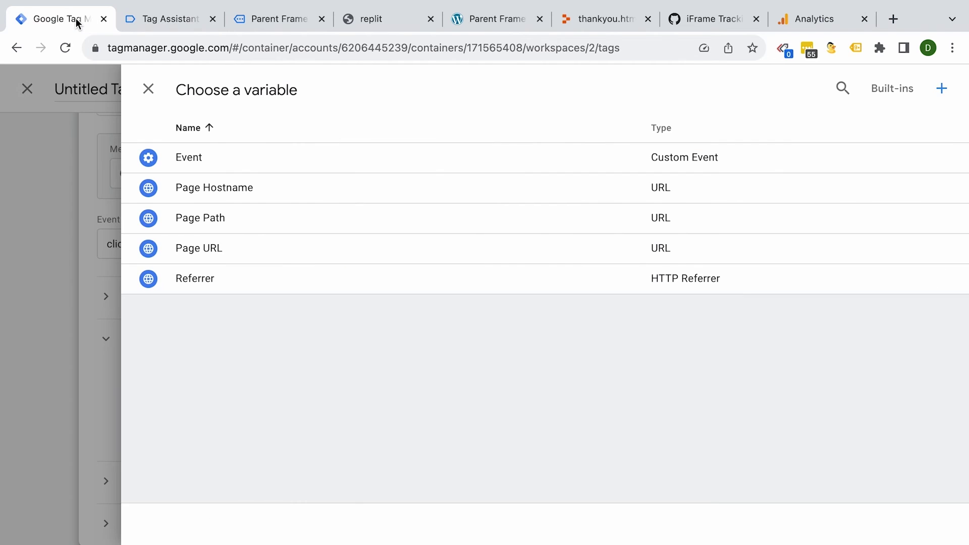
click(940, 91)
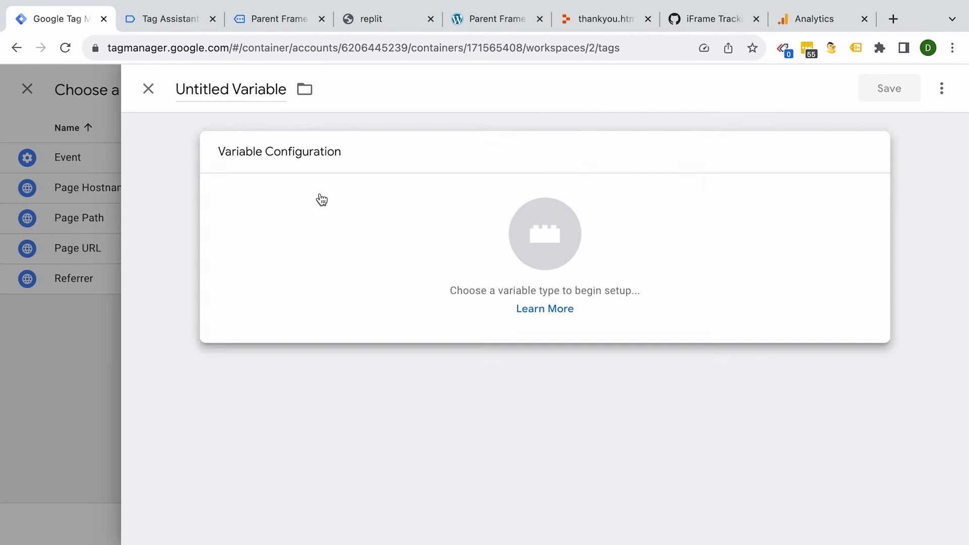
click(318, 197)
scroll(592, 307, down, 4)
click(573, 242)
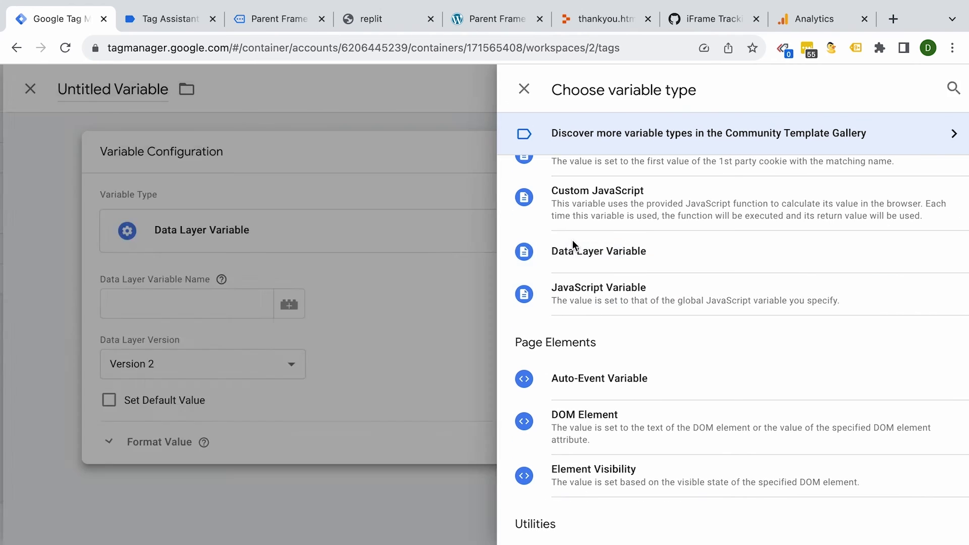
click(249, 306)
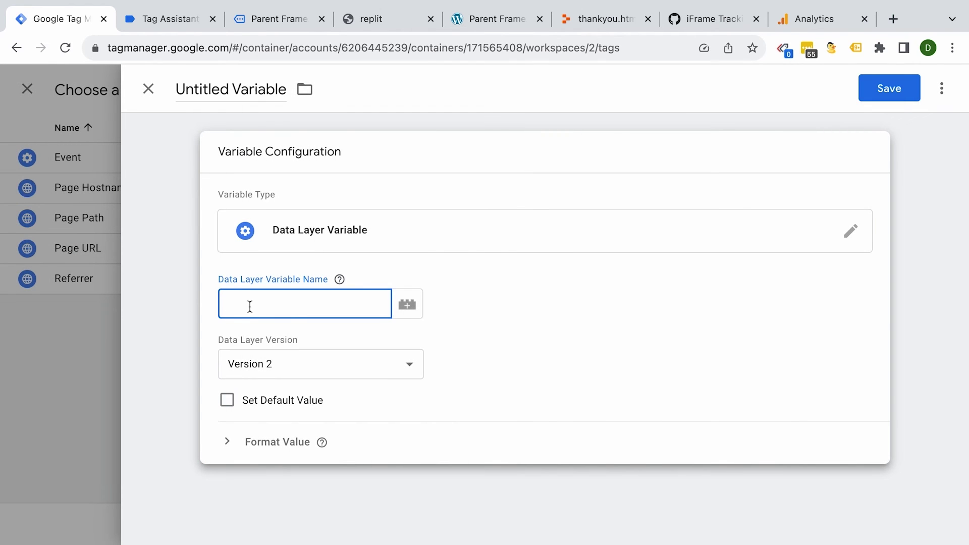
text(postMessageData.click_text)
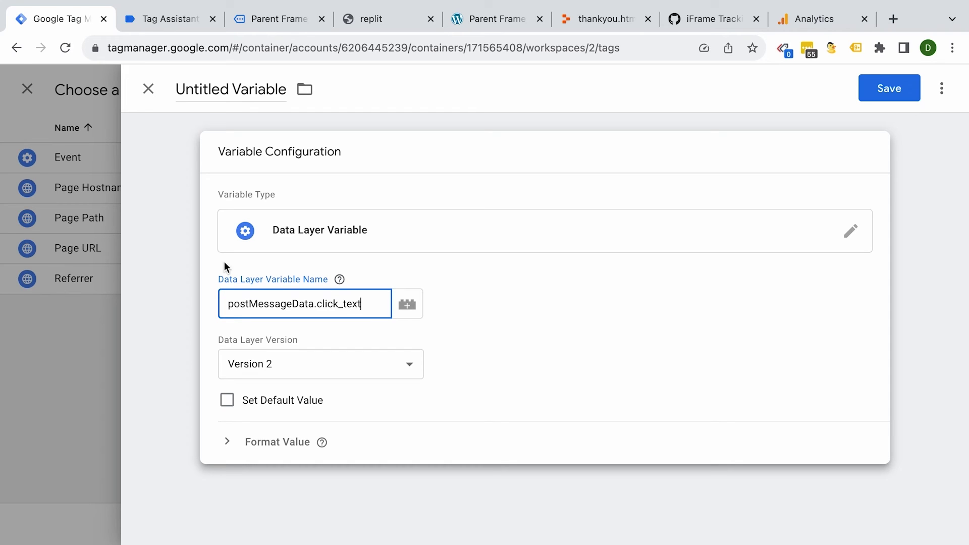
- Name the variable "dlv - postMessageData - click_text" and save it as the click_text property's value
click(225, 87)
text(post)
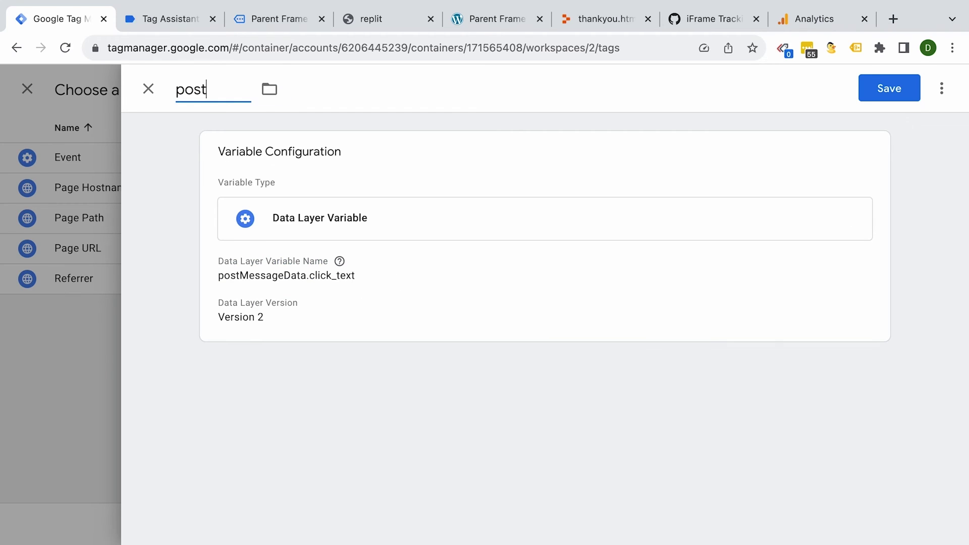
text(MessageData - click_text)
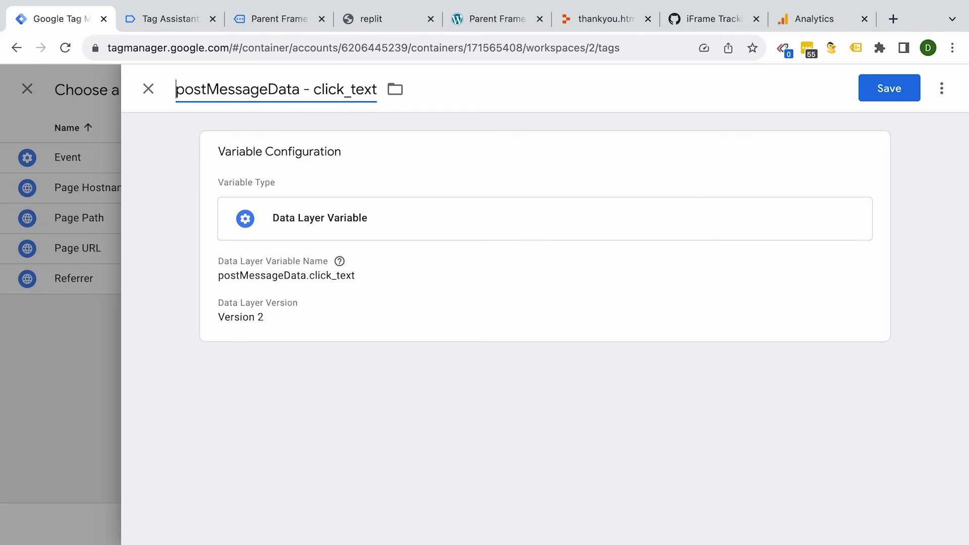
text(dlv -)
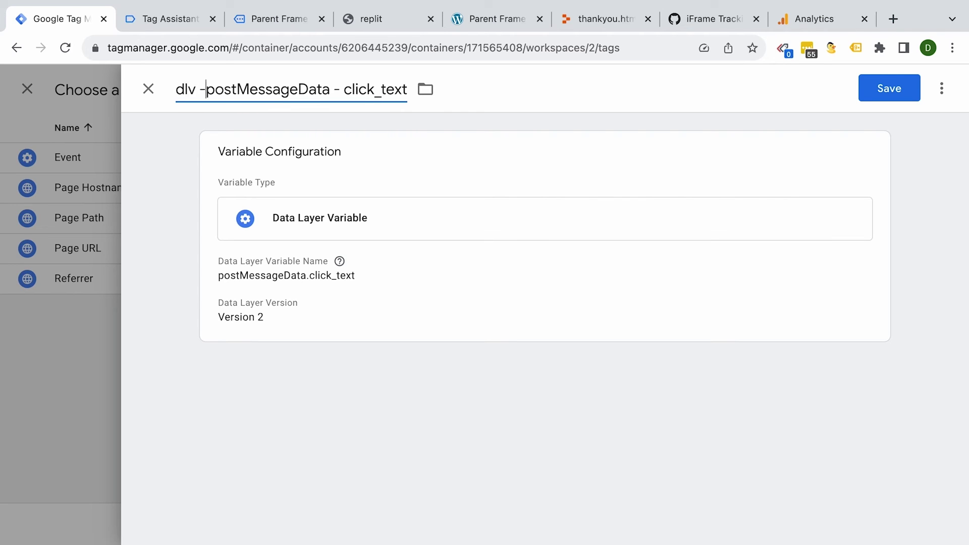
click(886, 97)
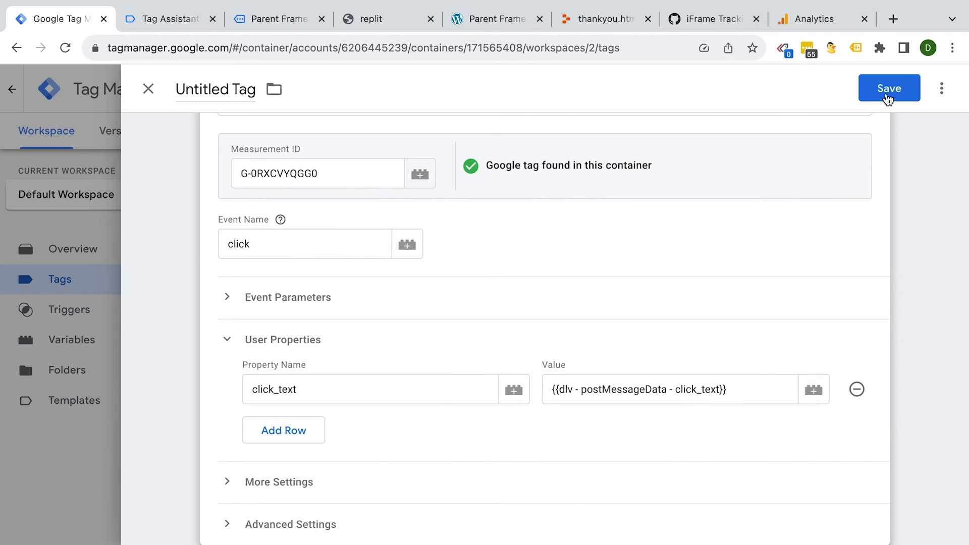
- Name the tag "GA4 - iFrame click" and give it a new Custom Event trigger with the event name "click"
click(212, 88)
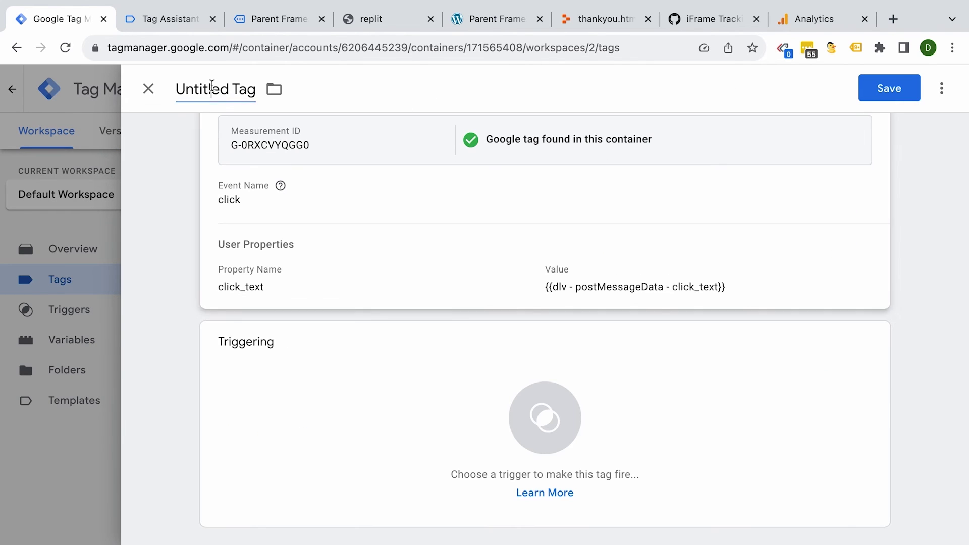
text(GA4 - iFrame click)
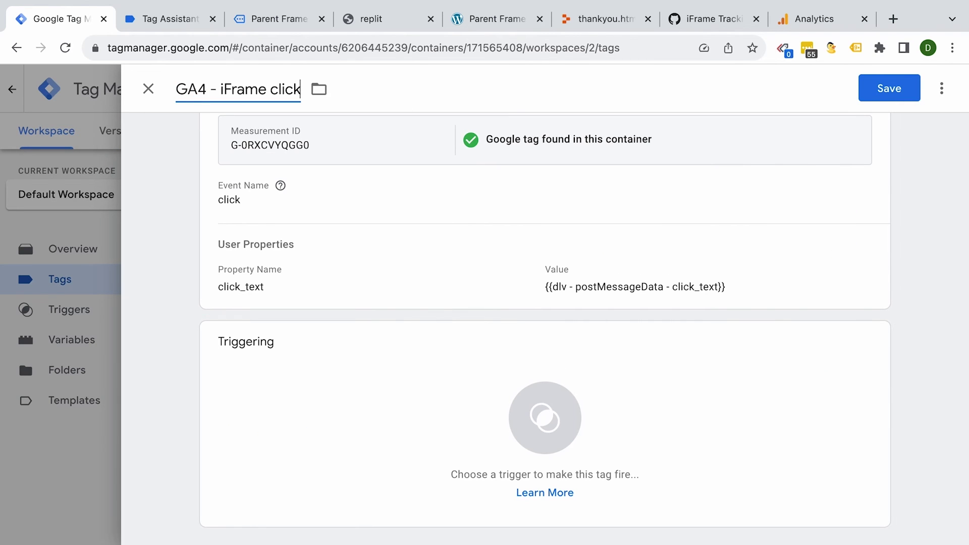
click(323, 391)
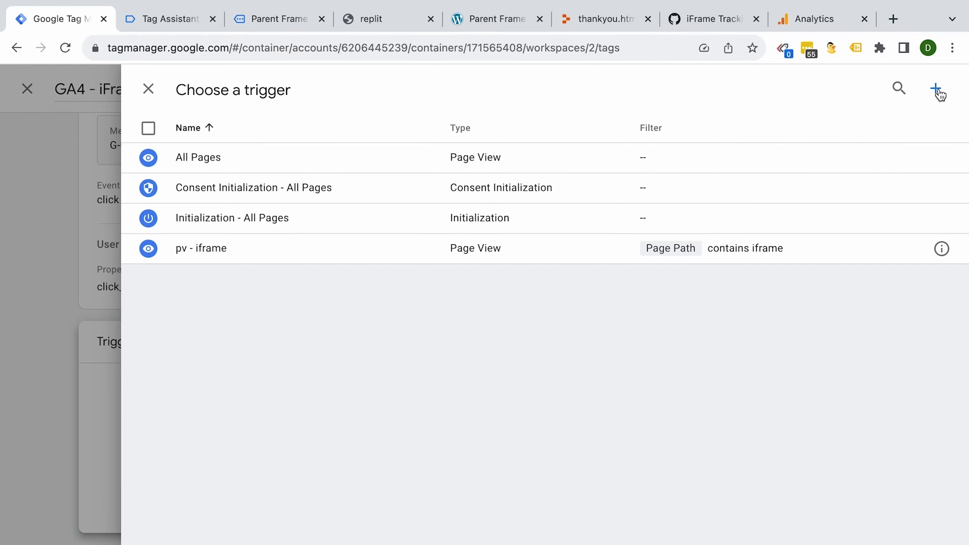
click(937, 91)
click(599, 252)
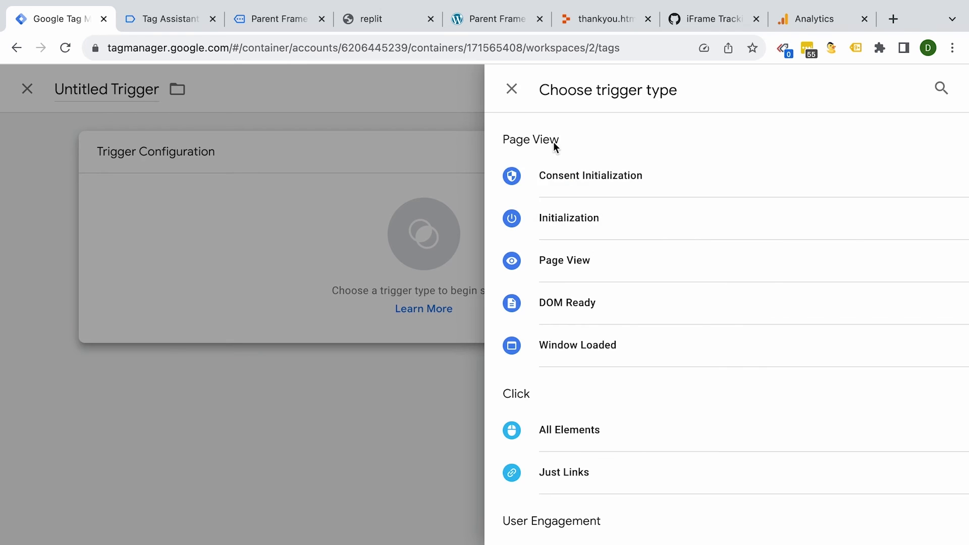
scroll(580, 411, down, 6)
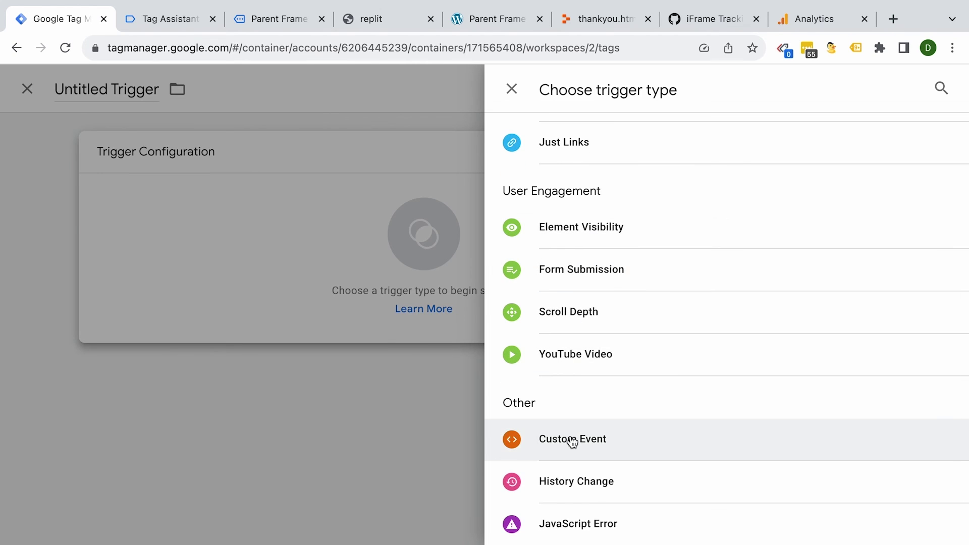
click(571, 439)
click(328, 308)
text(click)
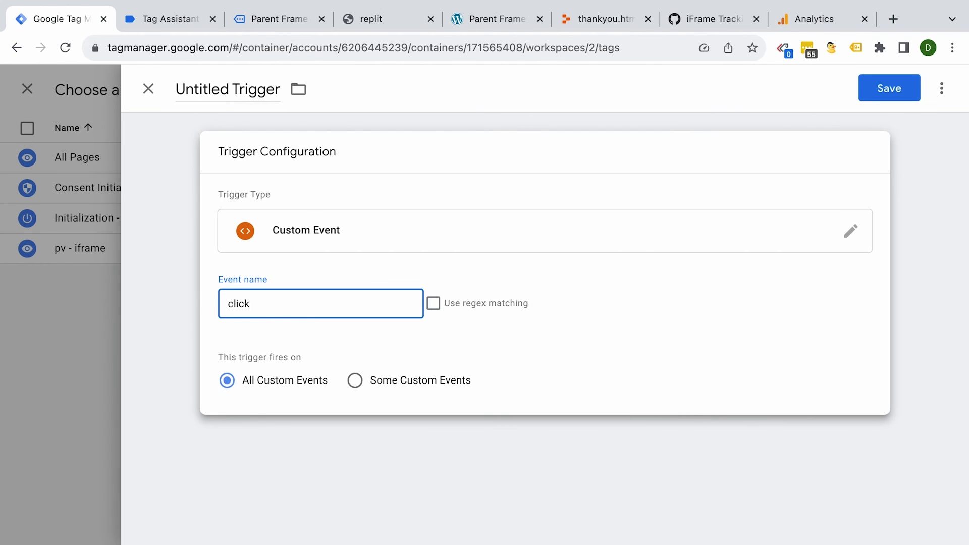
- Name the trigger "custom - click" and save both the trigger and the GA4 - iFrame click tag
click(210, 91)
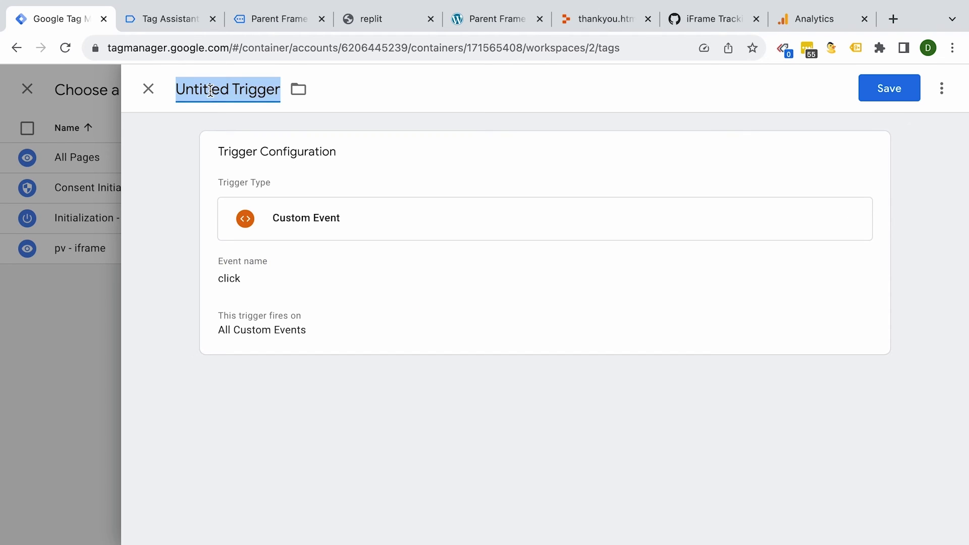
text(custom - click)
click(886, 89)
click(889, 89)
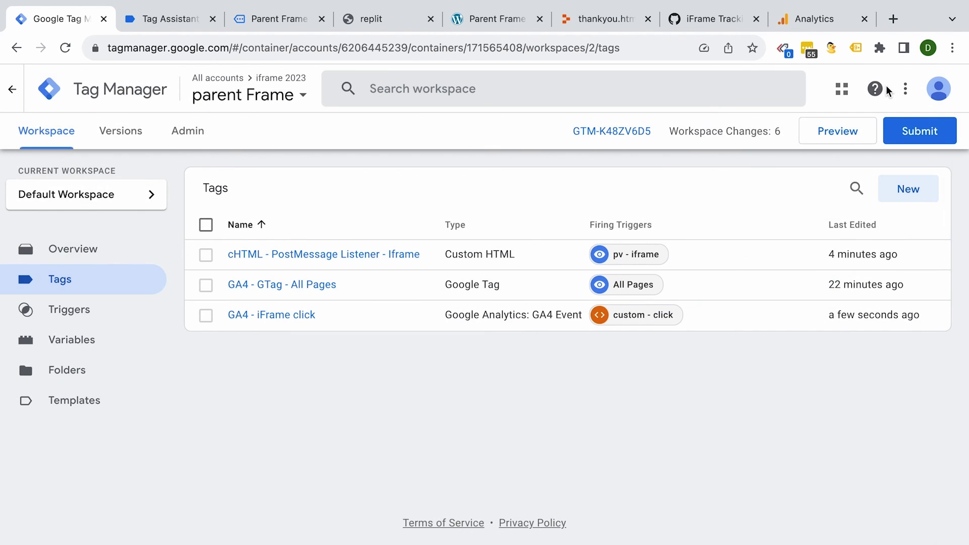
- Preview the parent Frame container, trigger the iframe's Track me! button, and check which tags fired on the Outbound Clicks event
click(853, 130)
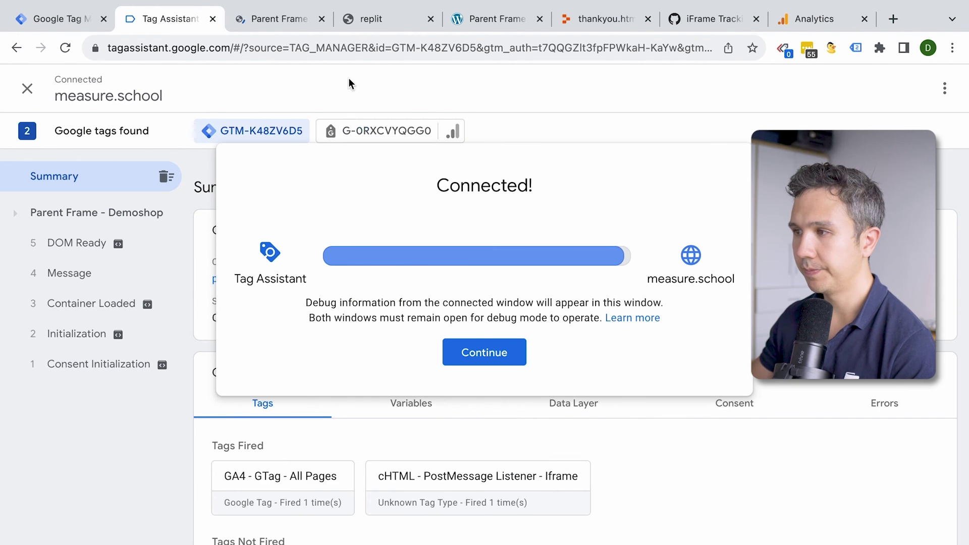
click(509, 359)
click(281, 19)
scroll(289, 214, down, 4)
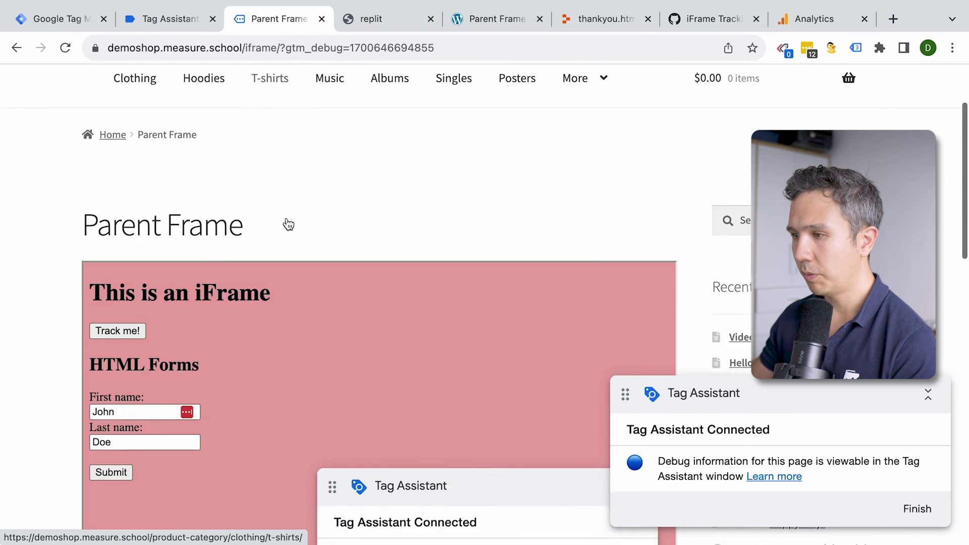
click(101, 223)
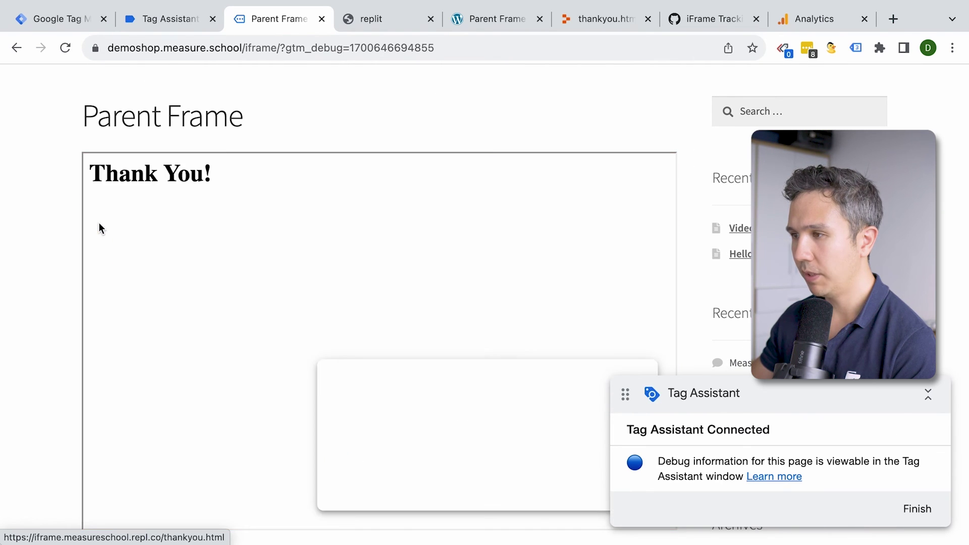
click(170, 18)
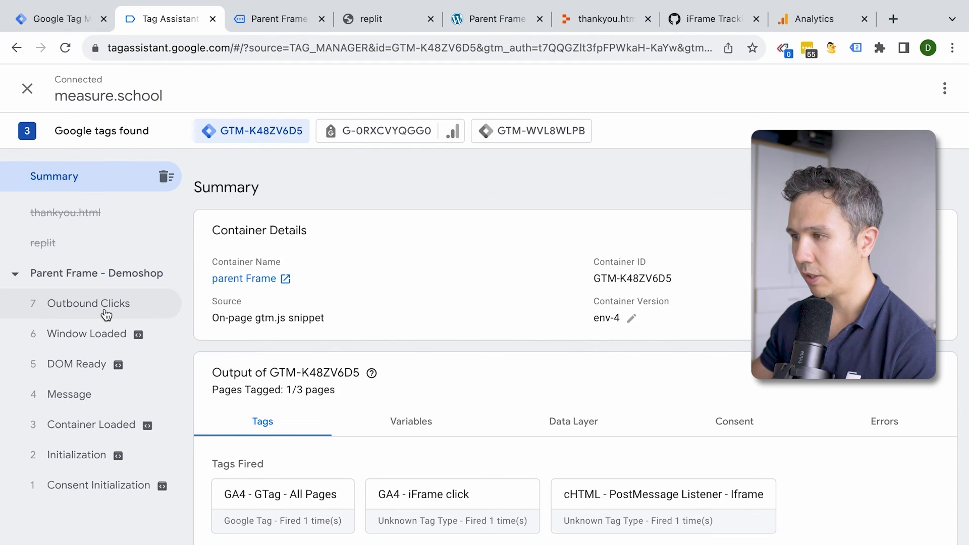
click(102, 307)
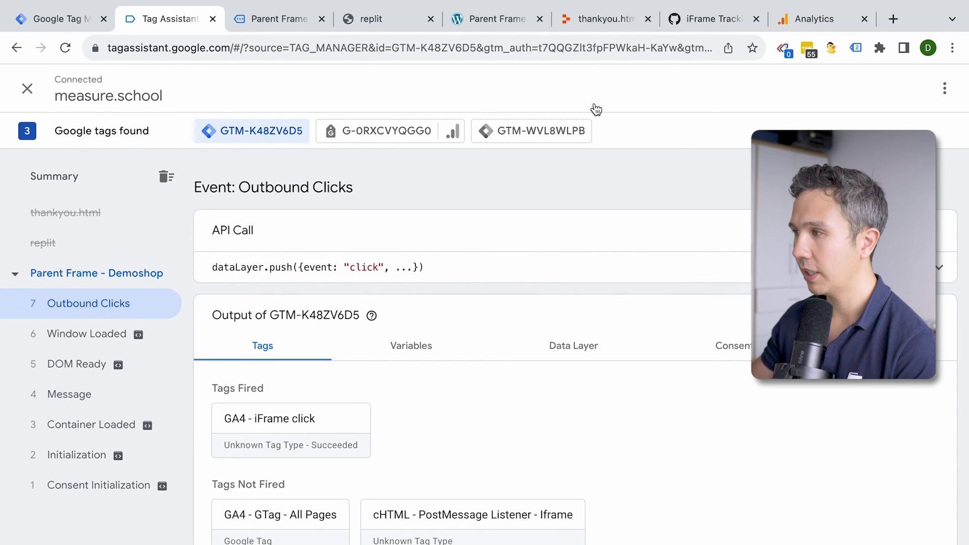
- Examine the latest click event's parameters and user properties, including the click_text value, in Google Analytics DebugView
click(789, 20)
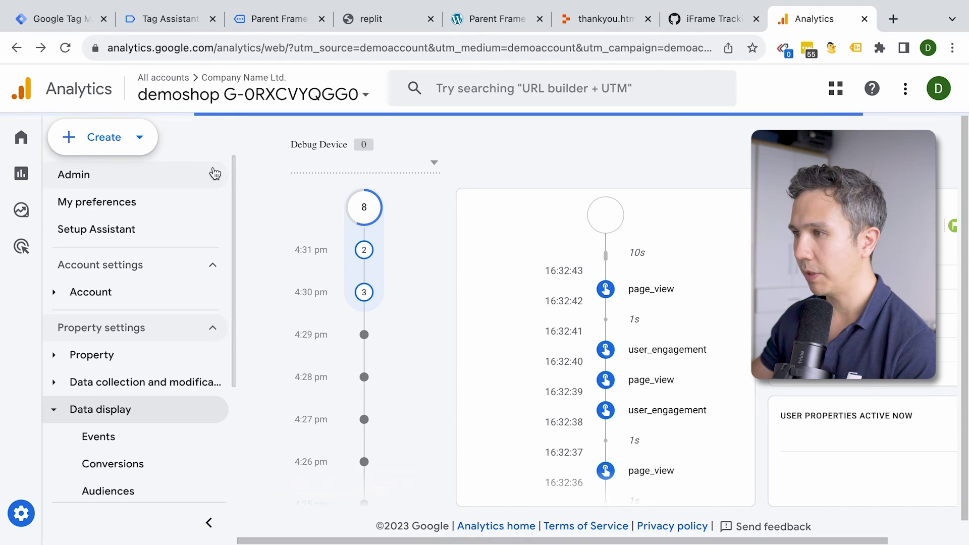
scroll(113, 420, down, 3)
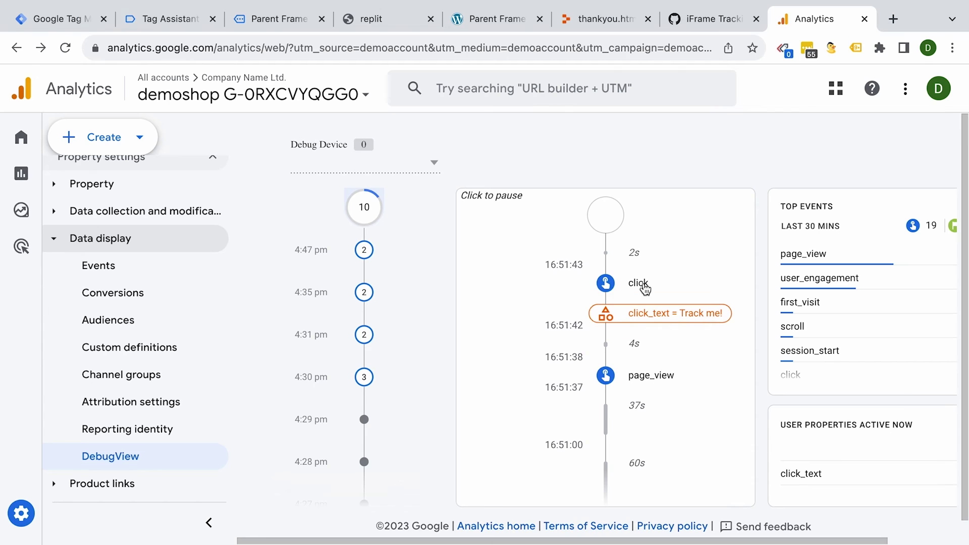
click(605, 283)
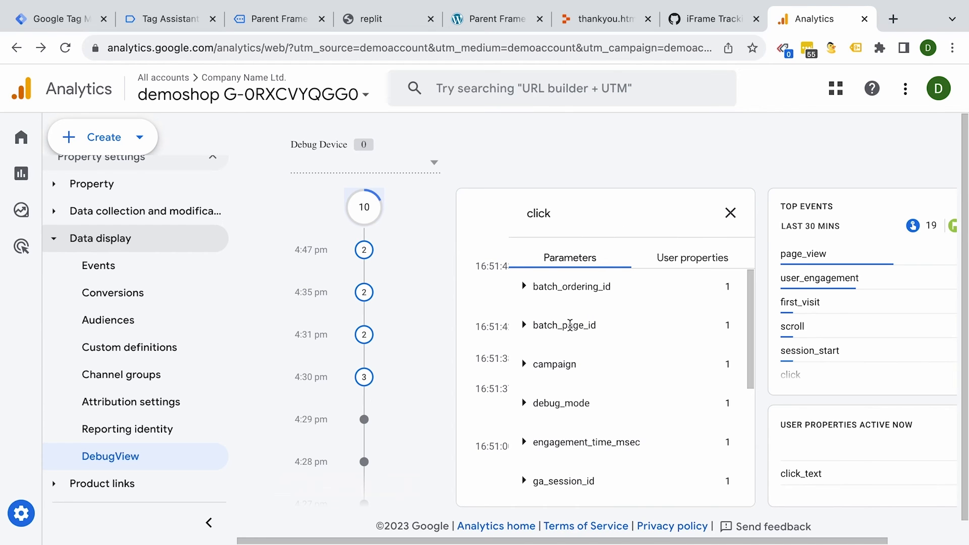
scroll(570, 330, down, 4)
scroll(572, 331, down, 1)
scroll(544, 453, up, 5)
scroll(548, 433, down, 3)
scroll(549, 431, up, 3)
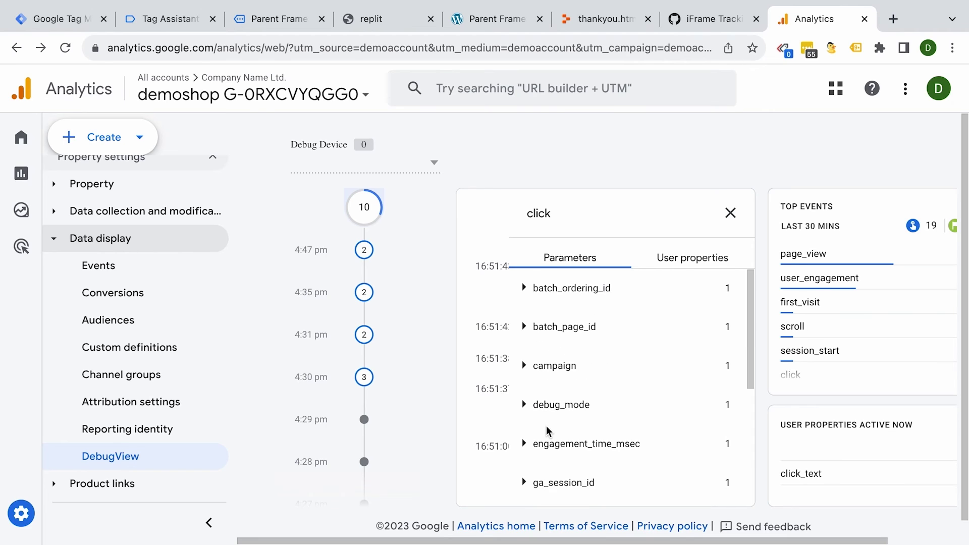
click(680, 266)
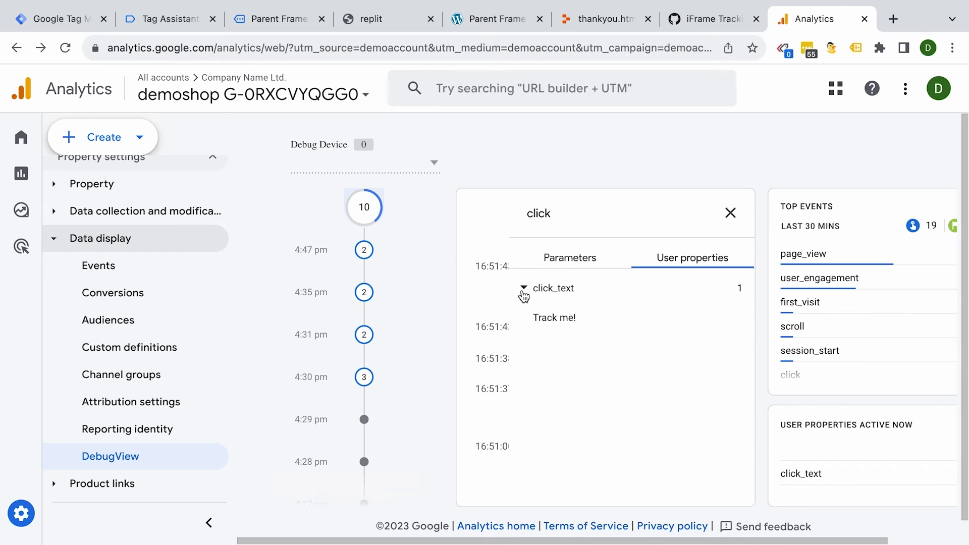
- In Tag Manager's GA4 - iFrame click tag, move the name click_text from the user property to a new event parameter
click(66, 19)
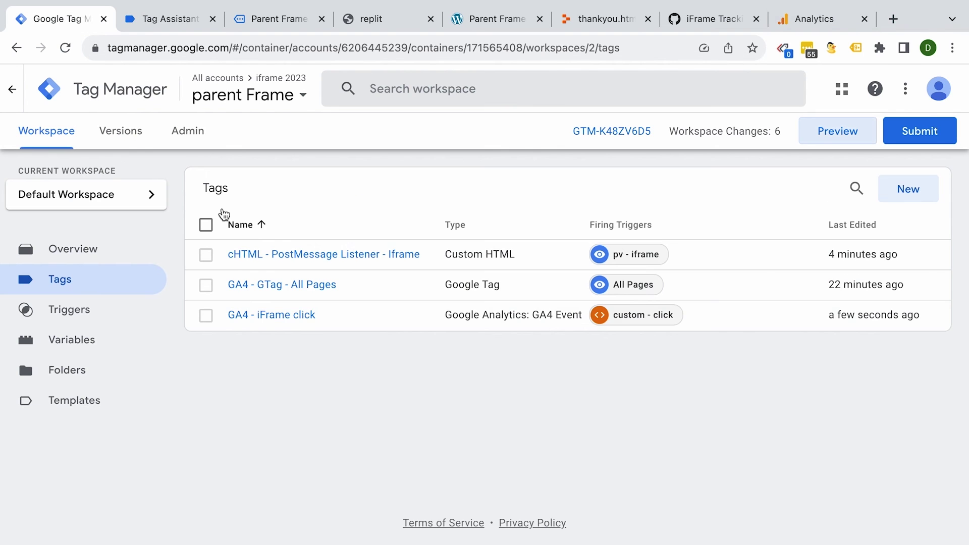
click(291, 316)
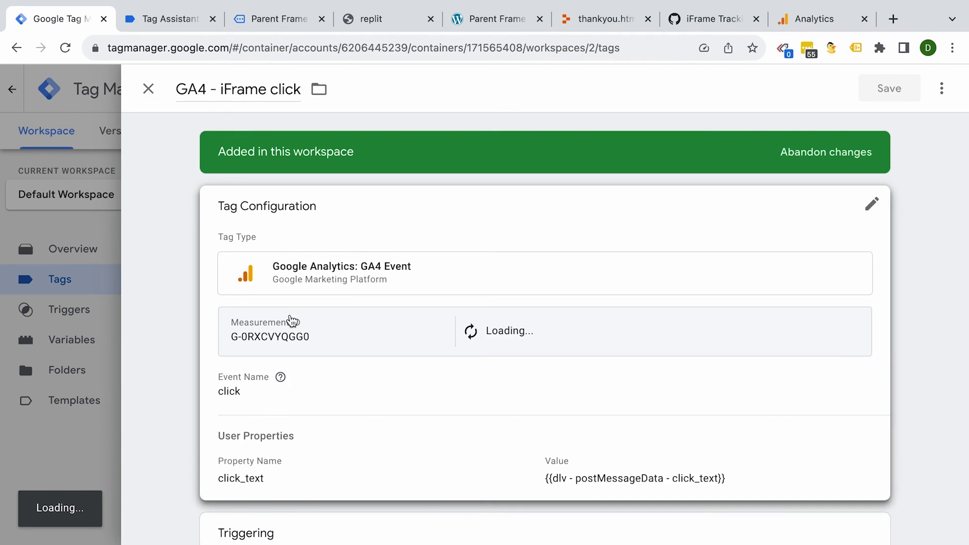
click(291, 321)
scroll(290, 439, down, 5)
click(296, 298)
double_click(296, 299)
key(ctrl+c)
key(BackSpace)
click(233, 206)
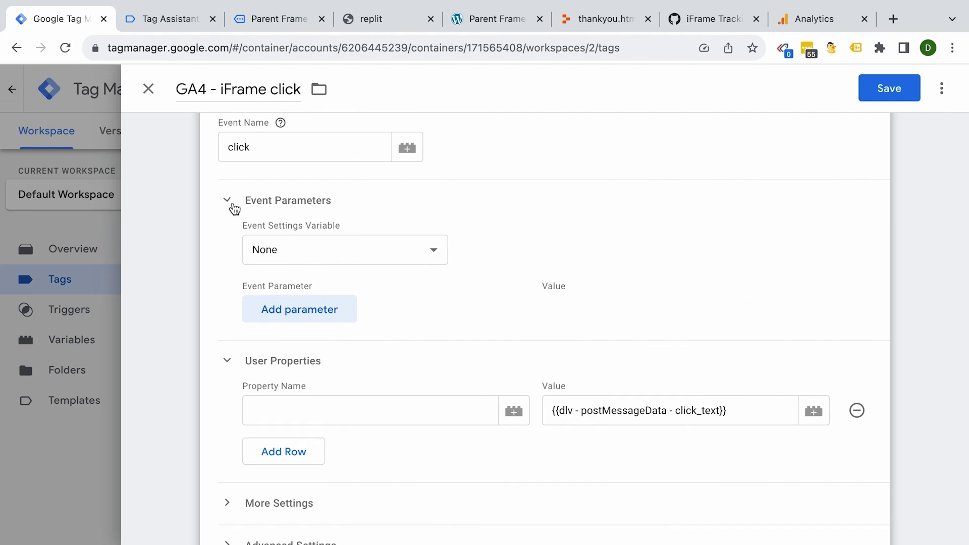
click(288, 310)
click(299, 321)
key(ctrl+v)
- Move {{dlv - postMessageData - click_text}} from the user property to the click_text event parameter's value and save the tag
triple_click(631, 453)
key(ctrl+x)
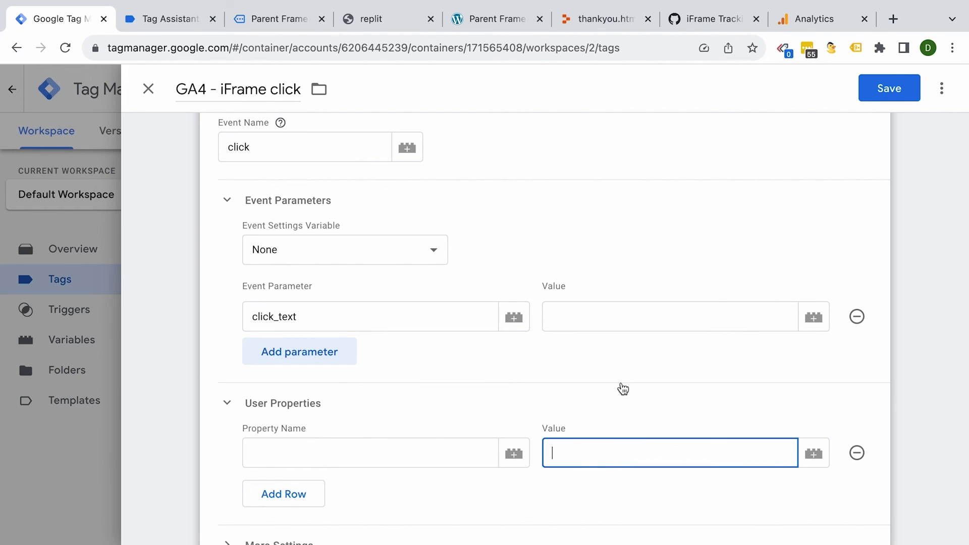
click(631, 322)
key(ctrl+v)
click(890, 97)
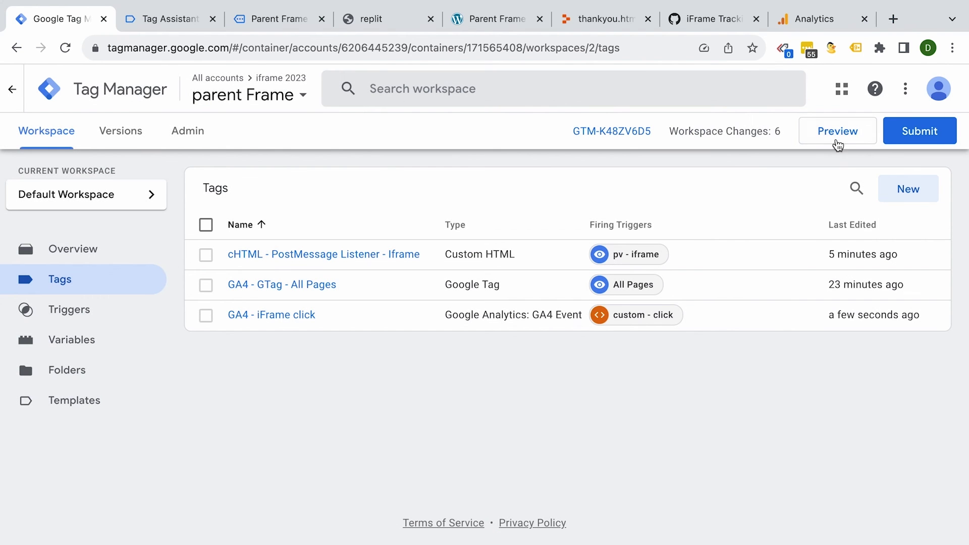
- Preview the parent Frame container again and trigger the iframe's Track me! button on the Parent Frame page
click(838, 145)
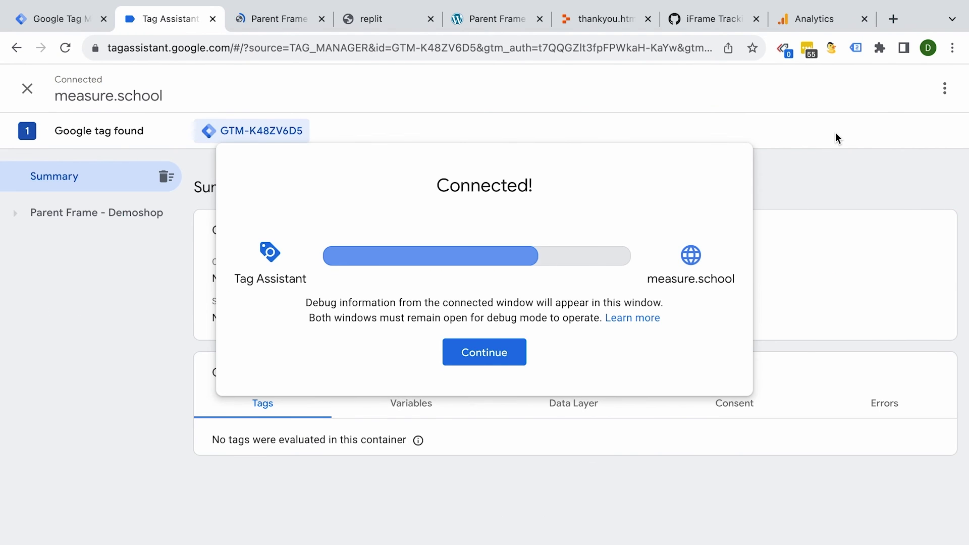
click(470, 352)
click(277, 23)
scroll(242, 283, down, 3)
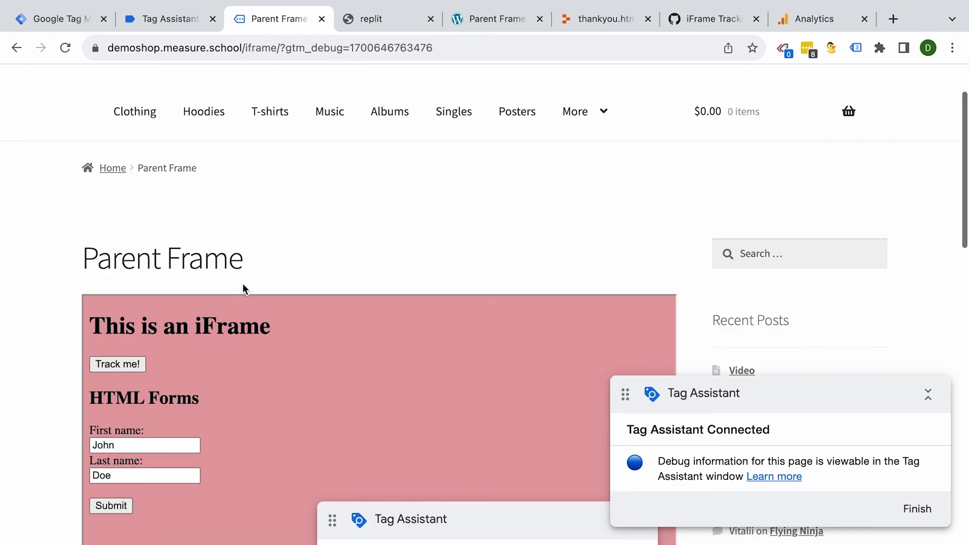
click(115, 313)
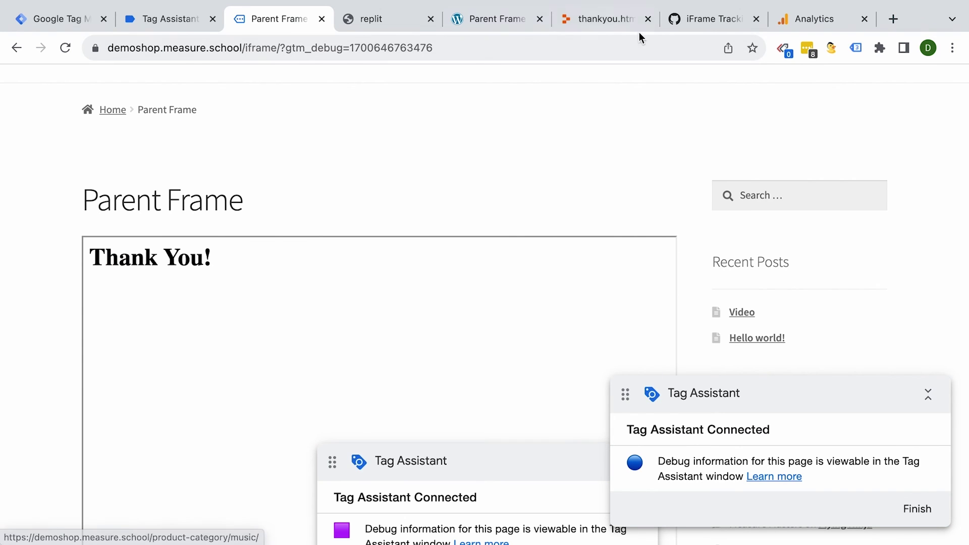
- Inspect the newest click event in Google Analytics DebugView and expand its click_text parameter
click(796, 20)
click(732, 213)
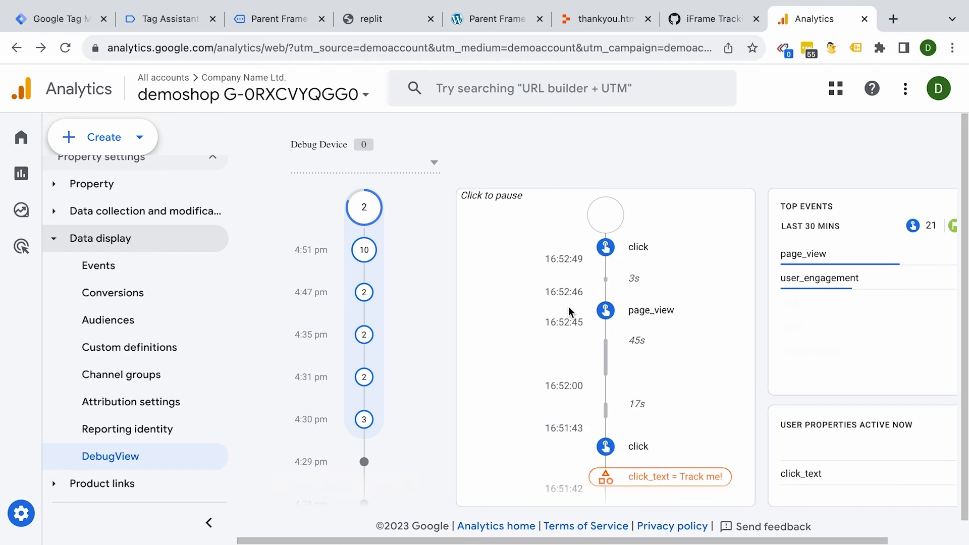
click(607, 283)
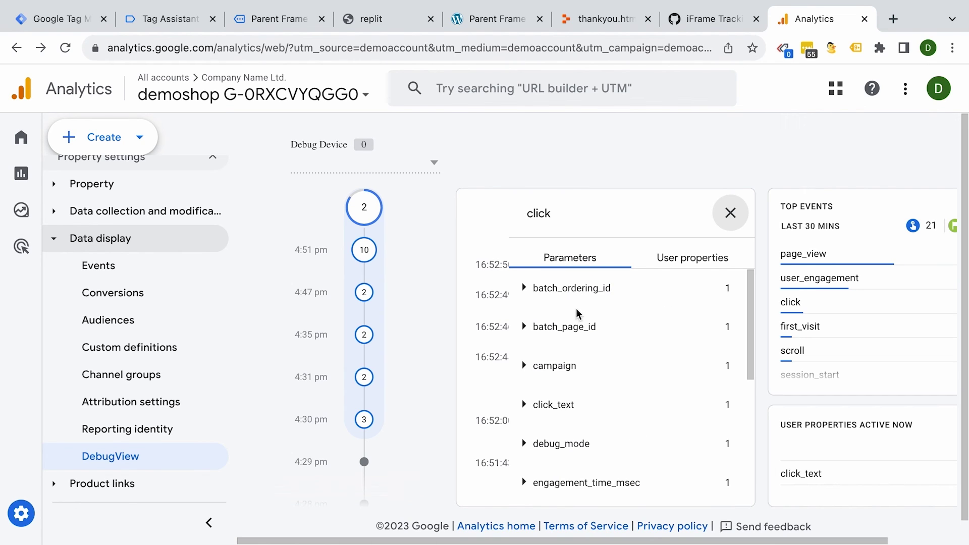
scroll(576, 319, down, 5)
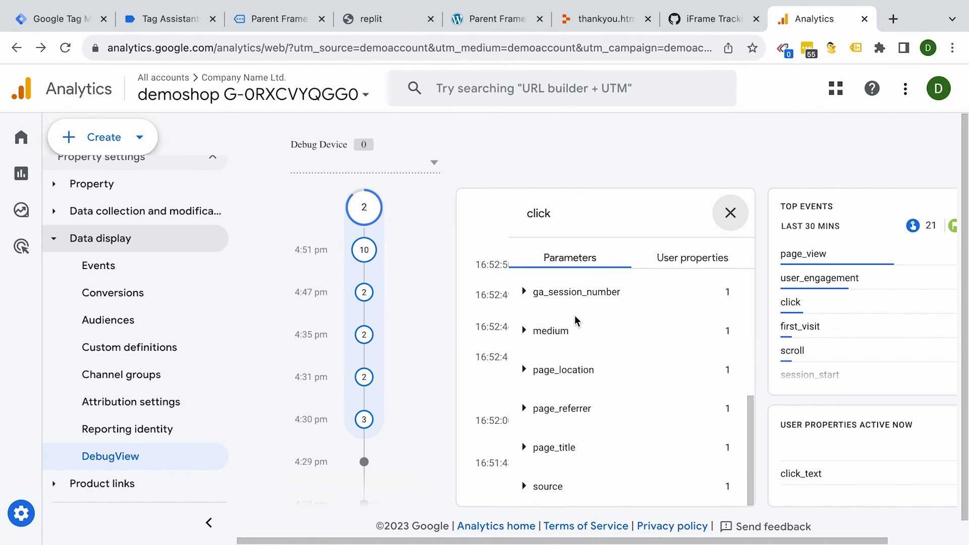
scroll(577, 319, up, 4)
click(527, 376)
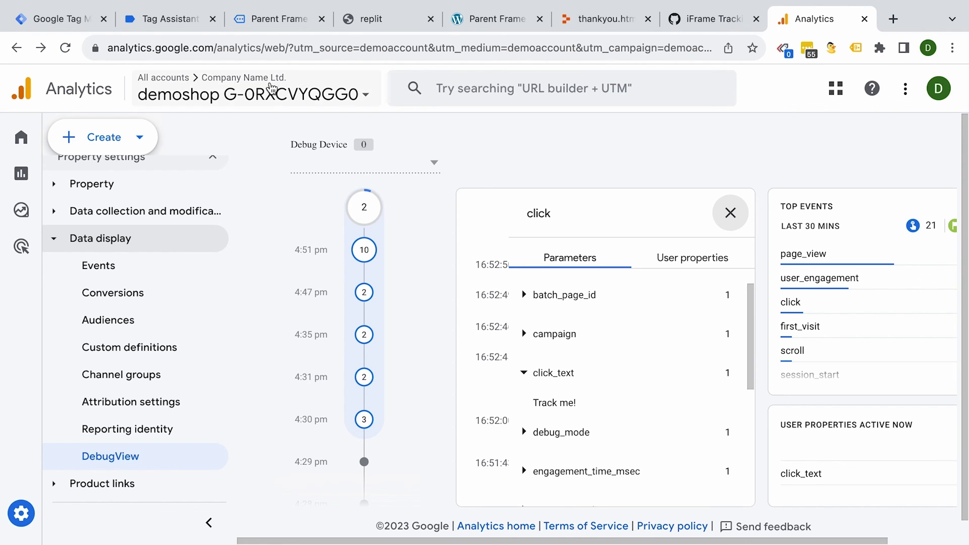
- Return to the Parent Frame demoshop page and go back from the iframe's thank-you page to its form
click(258, 20)
click(381, 23)
click(290, 21)
scroll(261, 257, left, 5)
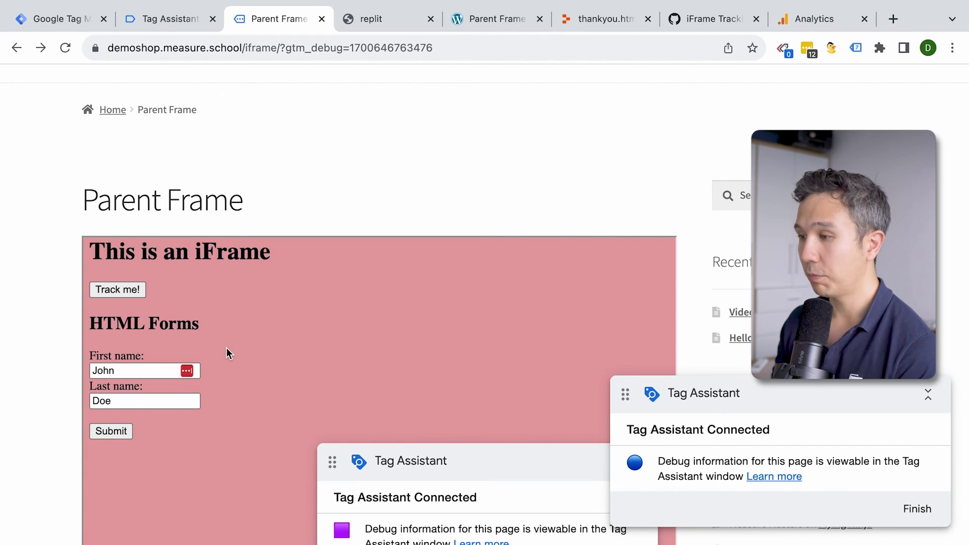
- Switch Tag Manager to the iFrame container and publish its changes as version "postMessage sender for click"
click(65, 25)
click(245, 91)
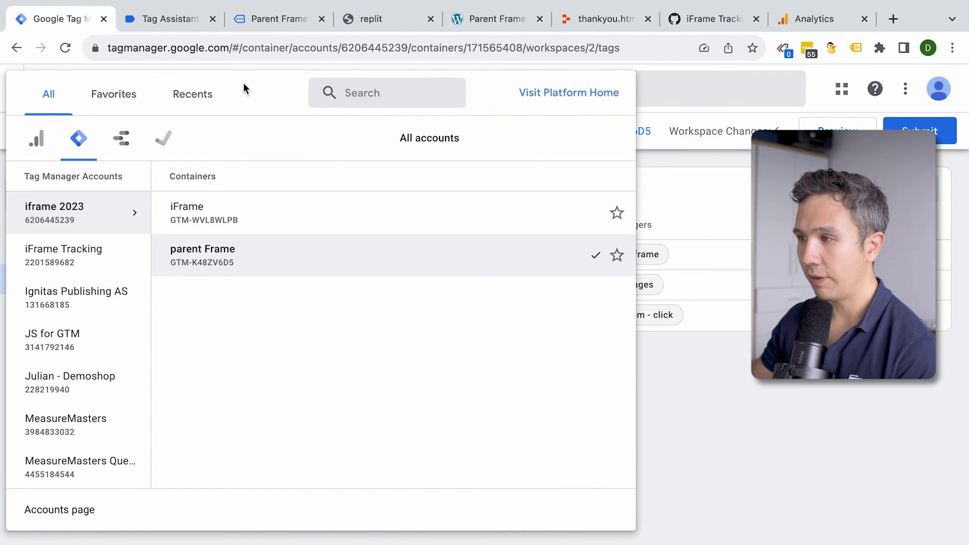
click(212, 216)
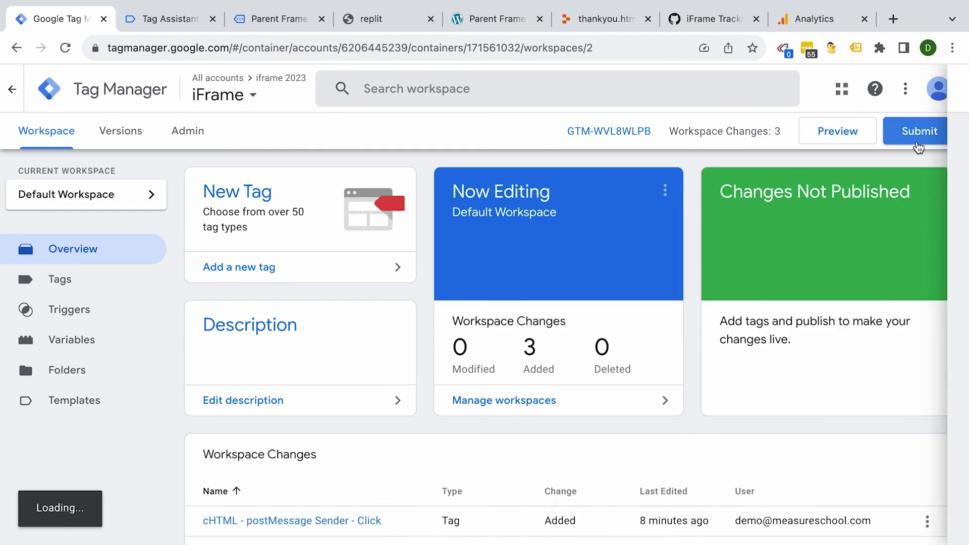
click(918, 131)
click(294, 258)
text(postMessage se)
text(nder for click)
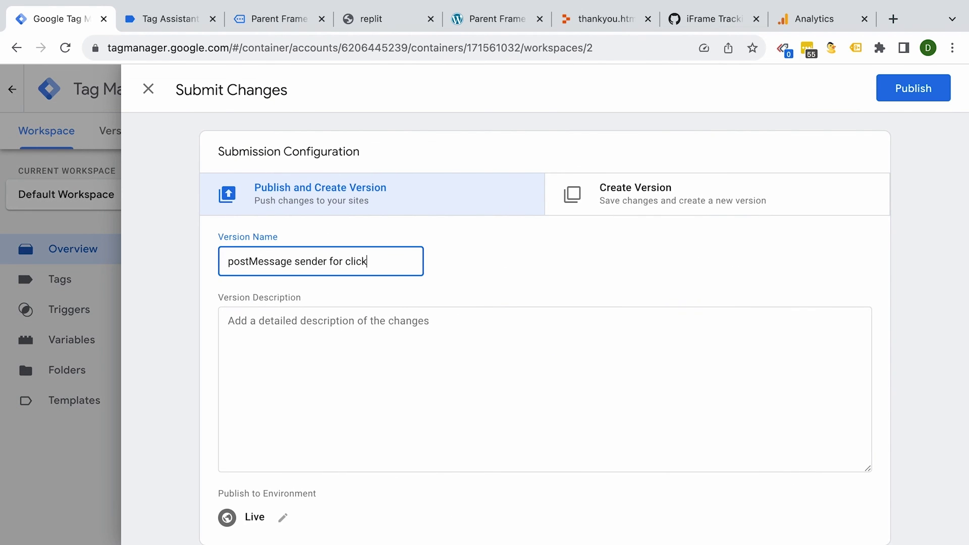
click(911, 90)
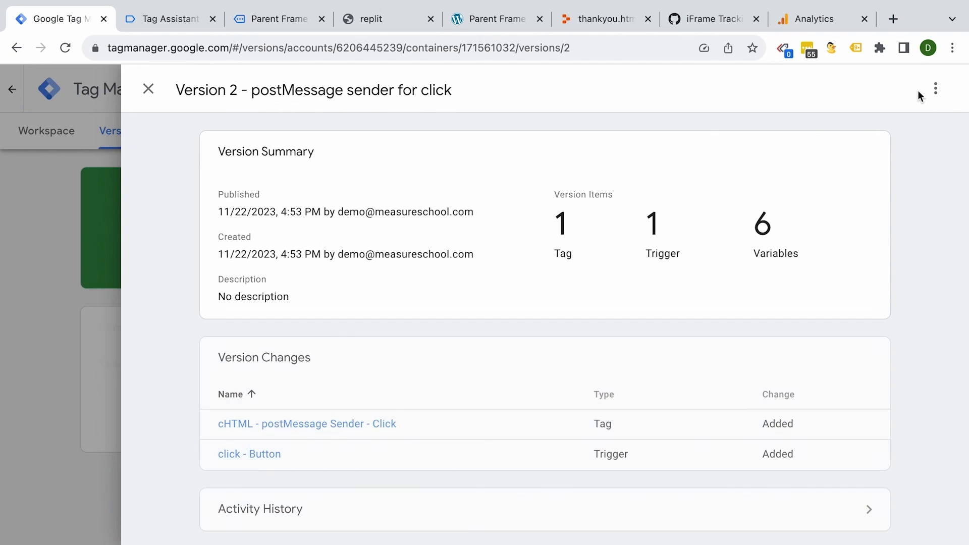
click(146, 89)
- Switch to the parent Frame container and publish its changes as version "iframe postMessage Listener for clicks"
click(239, 101)
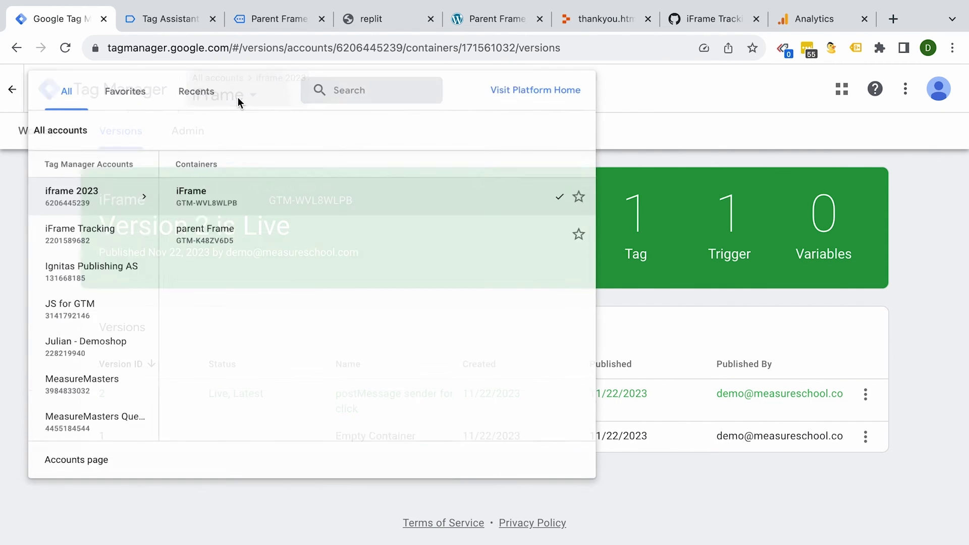
click(227, 255)
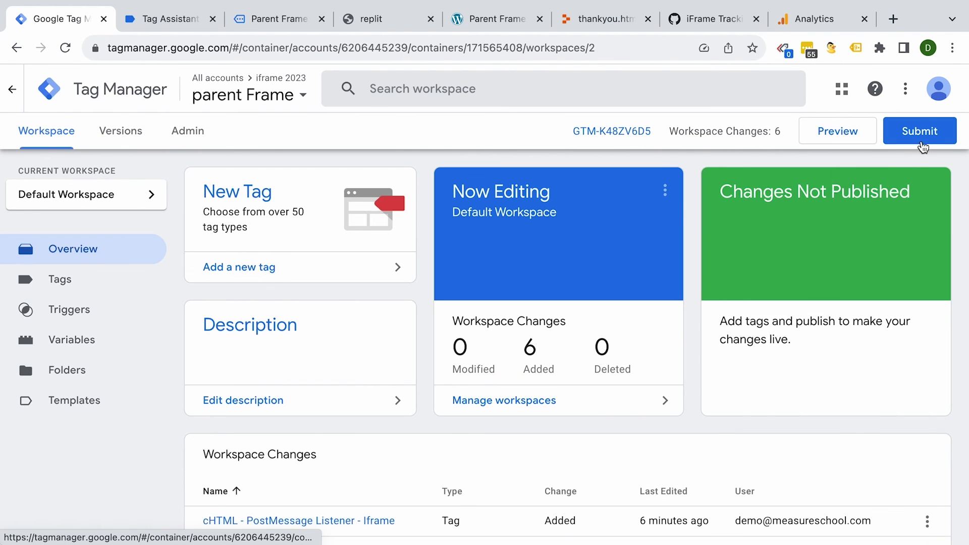
click(919, 130)
click(225, 260)
text(iframe postMessage Listener for clicks)
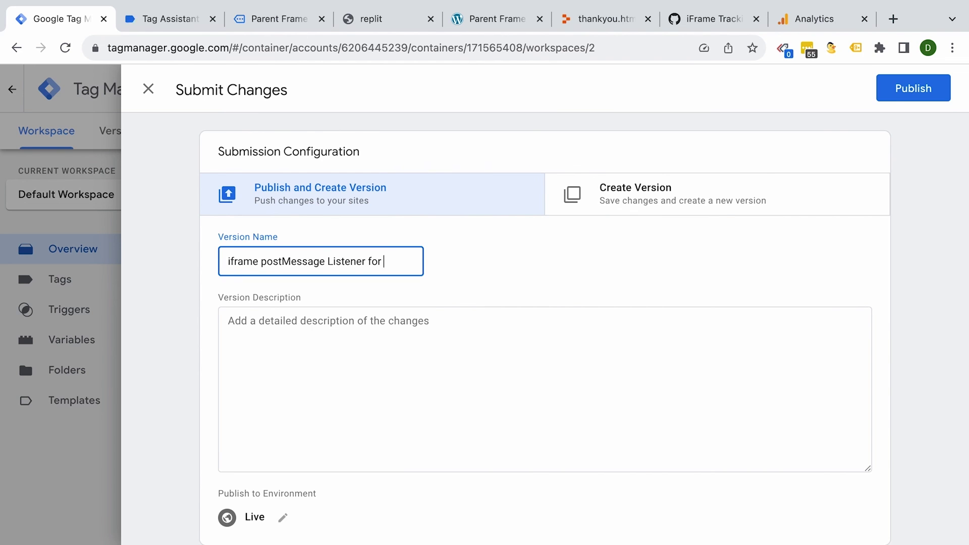
click(912, 89)
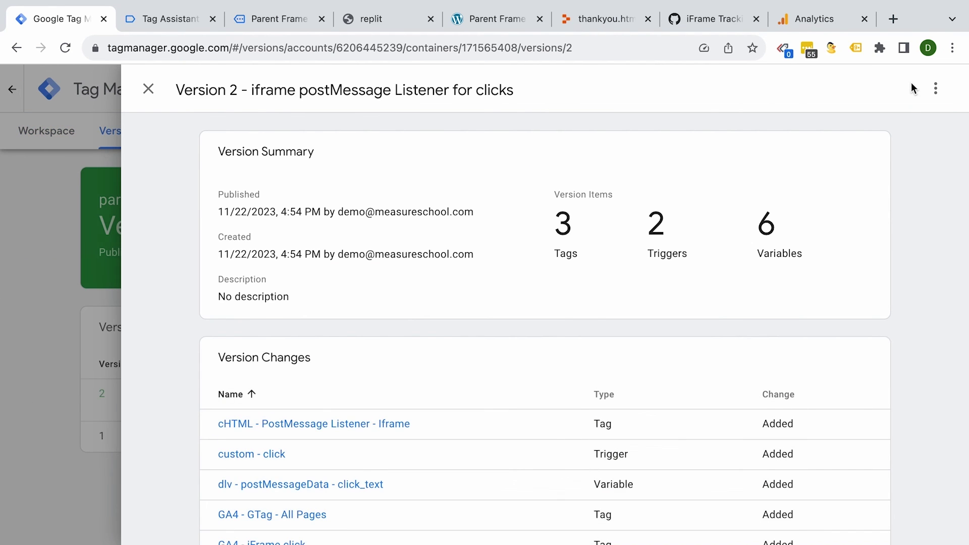
click(148, 89)
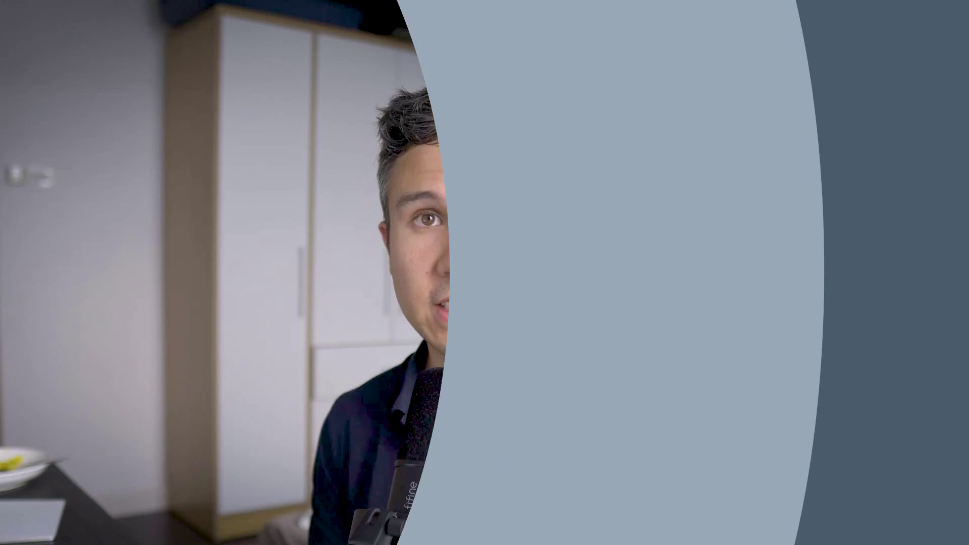